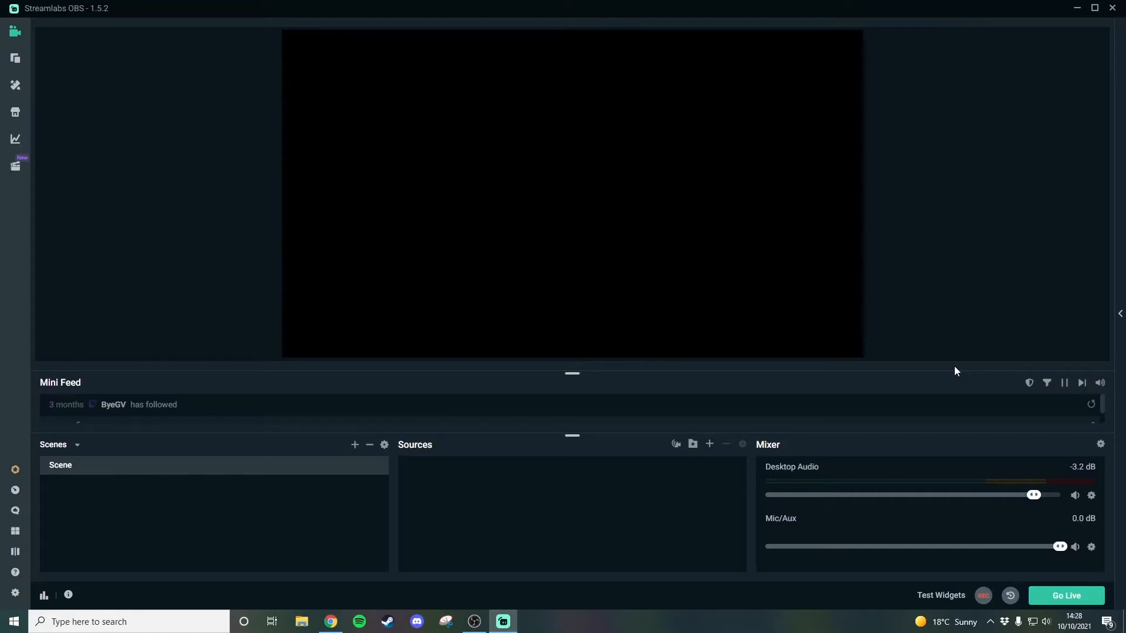
# Step: Add a new media source named "Camera overlay" to the scene
pyautogui.click(710, 444)
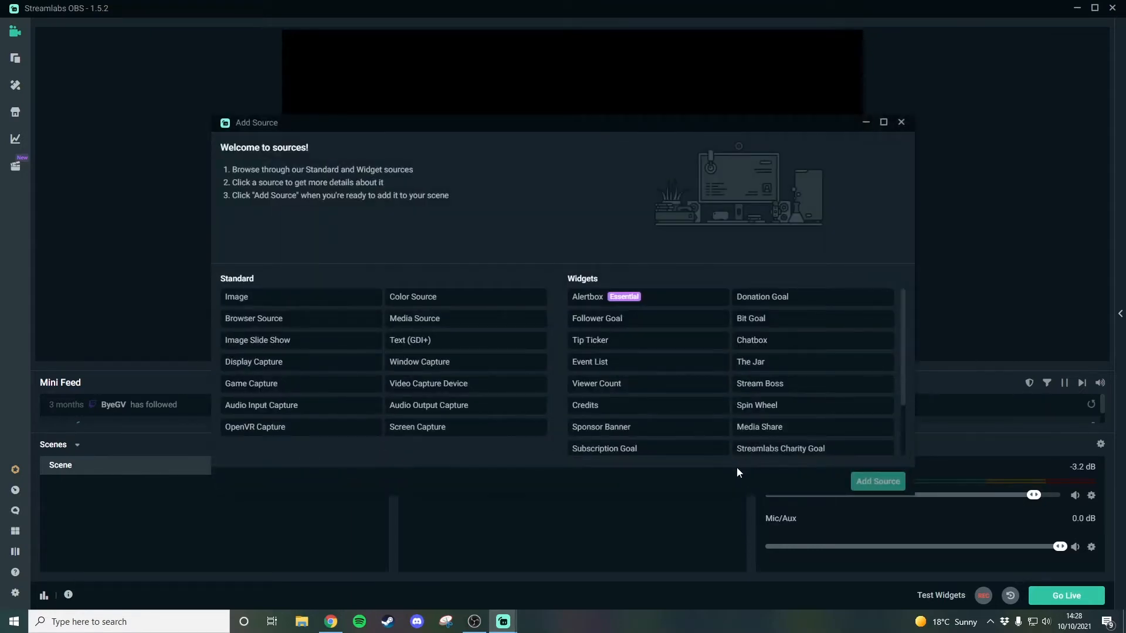
pyautogui.click(902, 122)
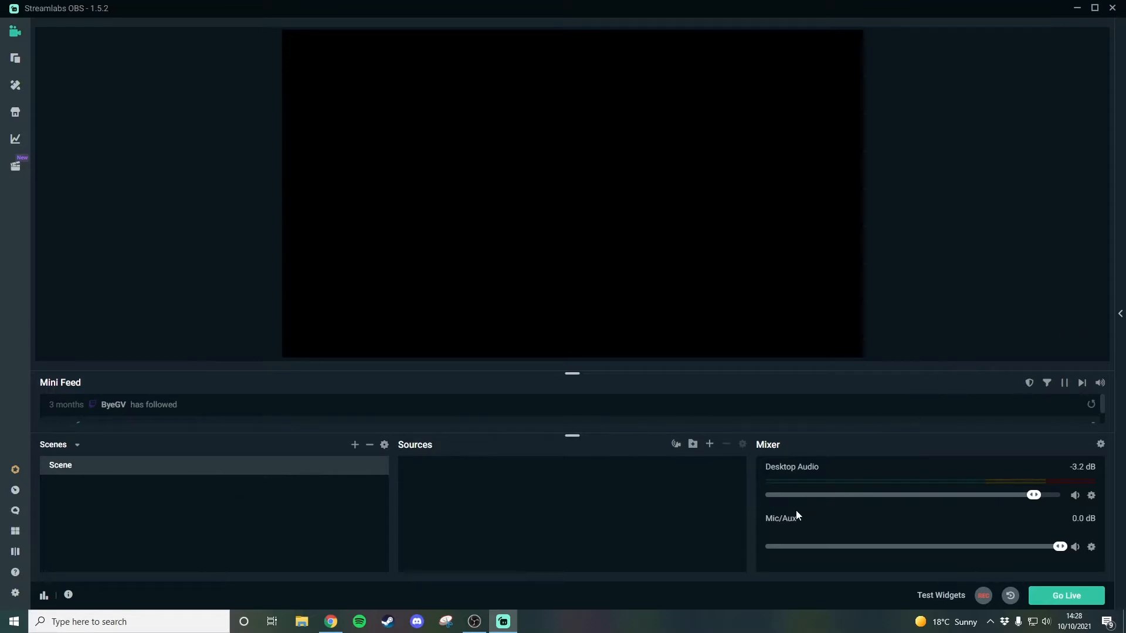
pyautogui.click(710, 445)
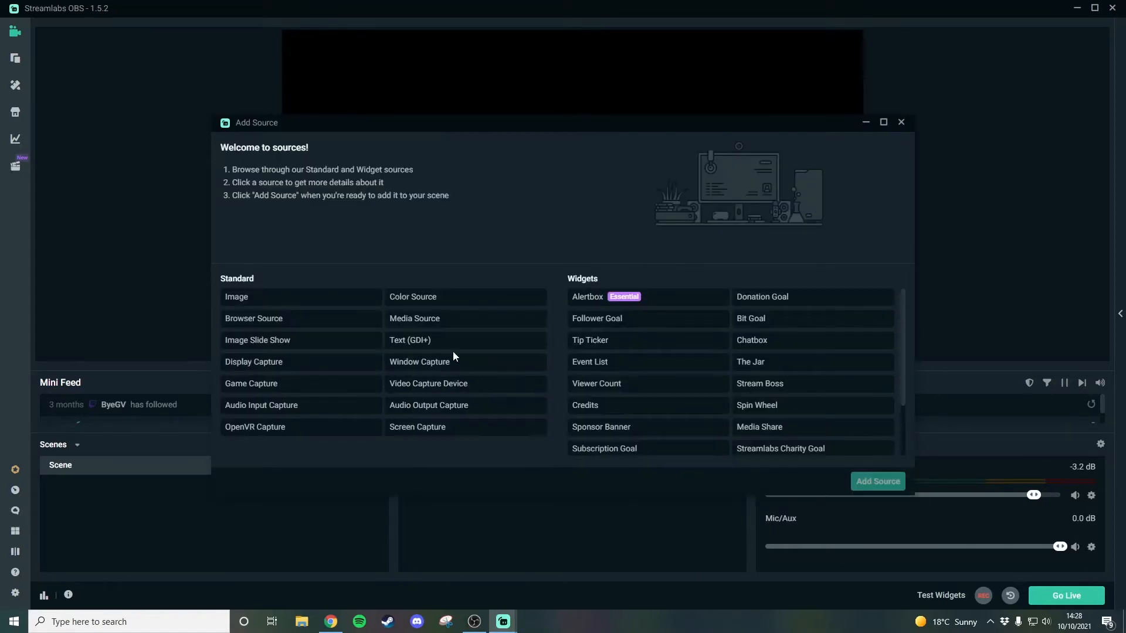
pyautogui.click(480, 327)
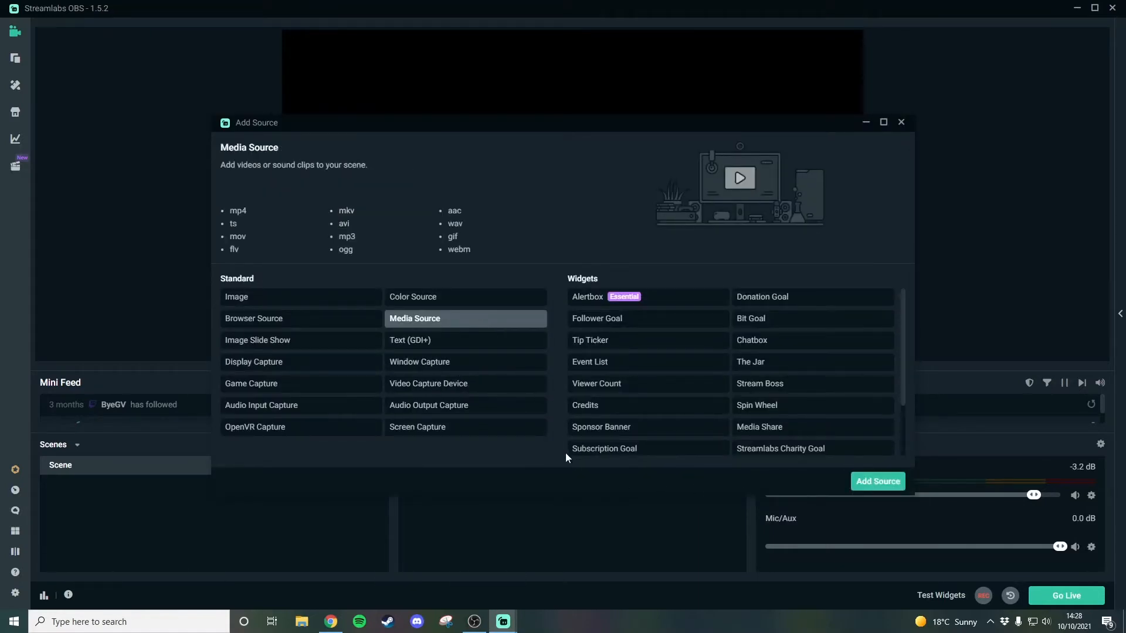
pyautogui.click(884, 494)
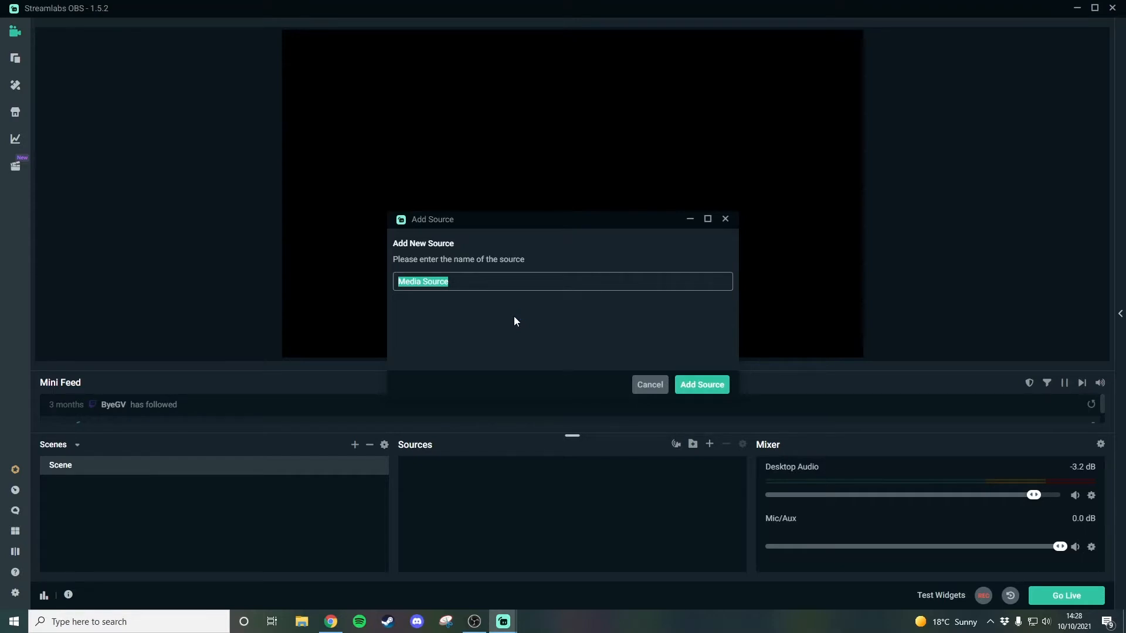
pyautogui.write('Camera overlay')
pyautogui.click(715, 389)
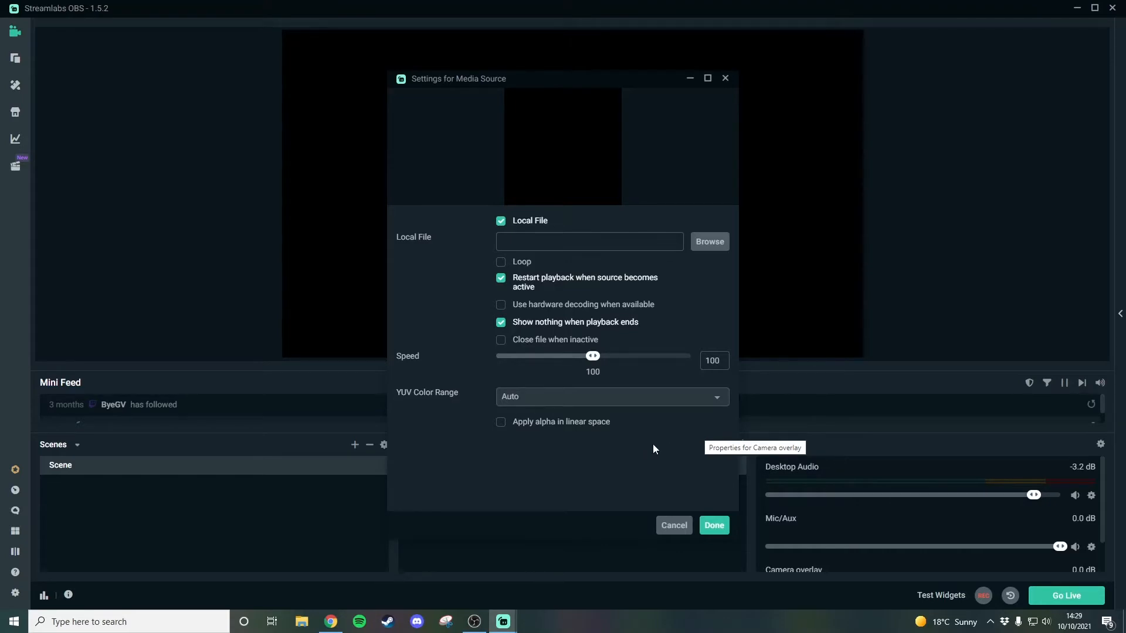
# Step: Set the Camera overlay source to loop and load the Webcam file from the Pink pack's Webcam folder
pyautogui.click(500, 263)
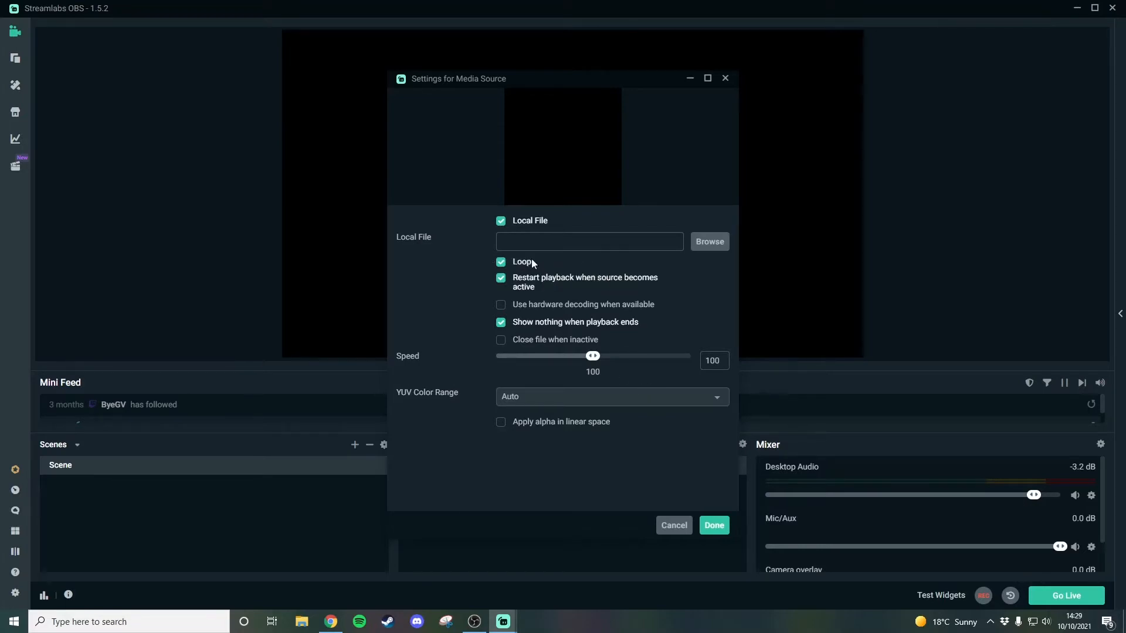
pyautogui.click(710, 241)
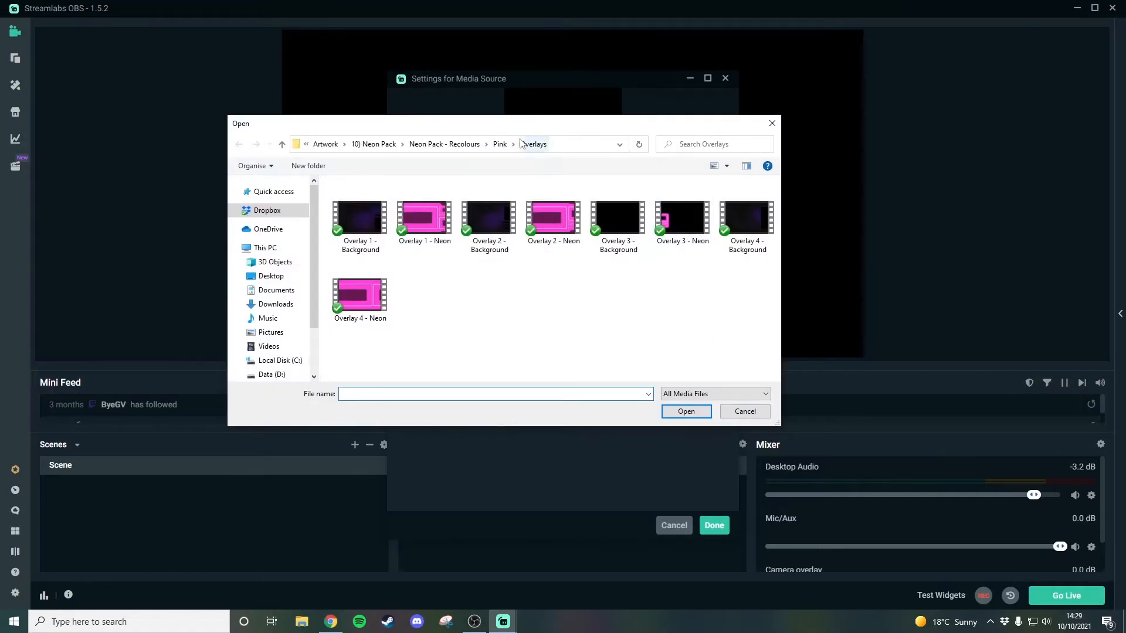
pyautogui.click(499, 144)
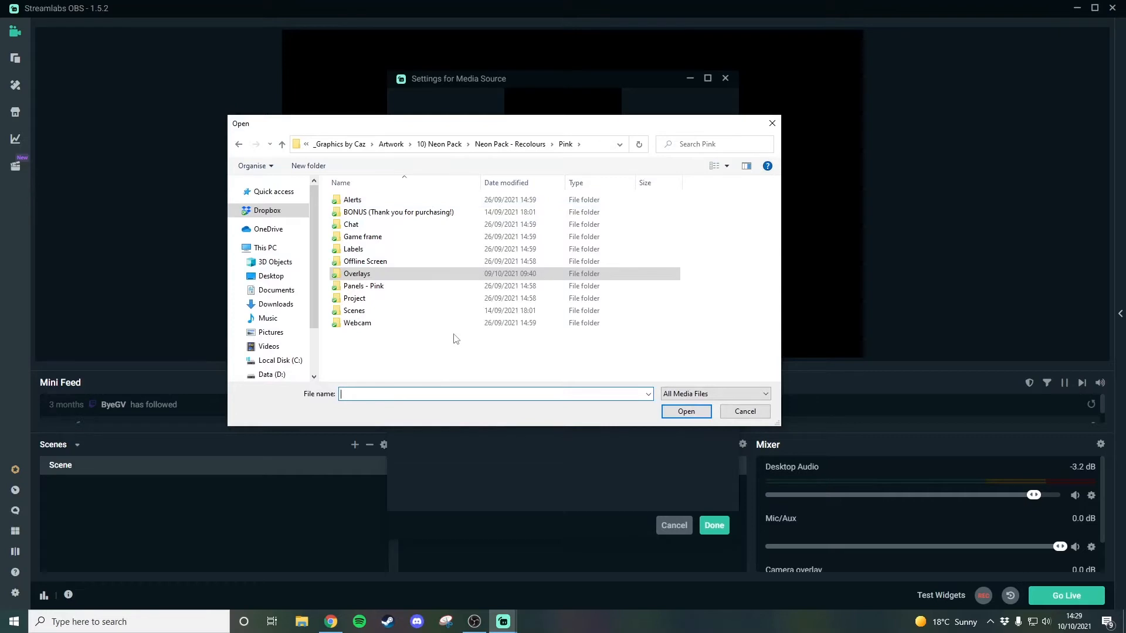
pyautogui.doubleClick(369, 323)
pyautogui.click(377, 223)
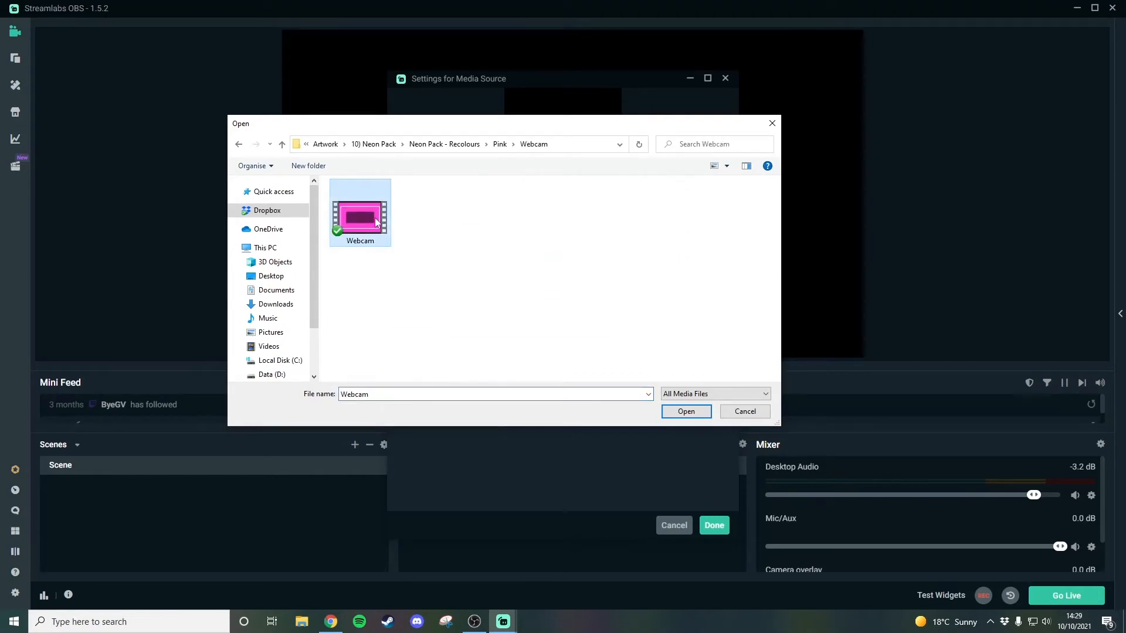
pyautogui.click(685, 412)
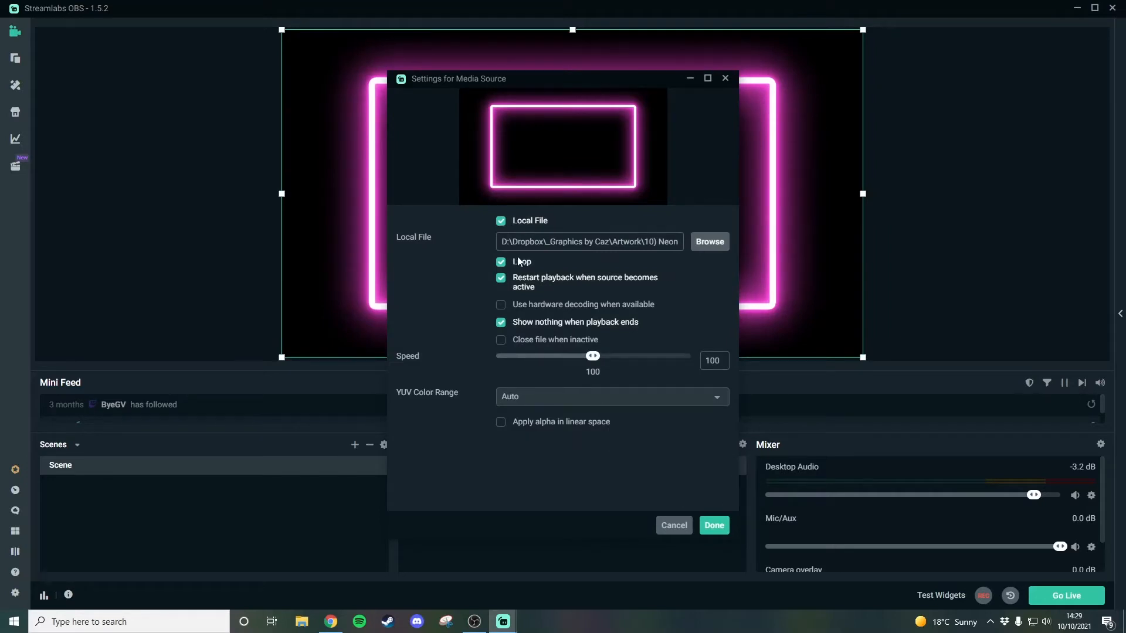
pyautogui.click(713, 525)
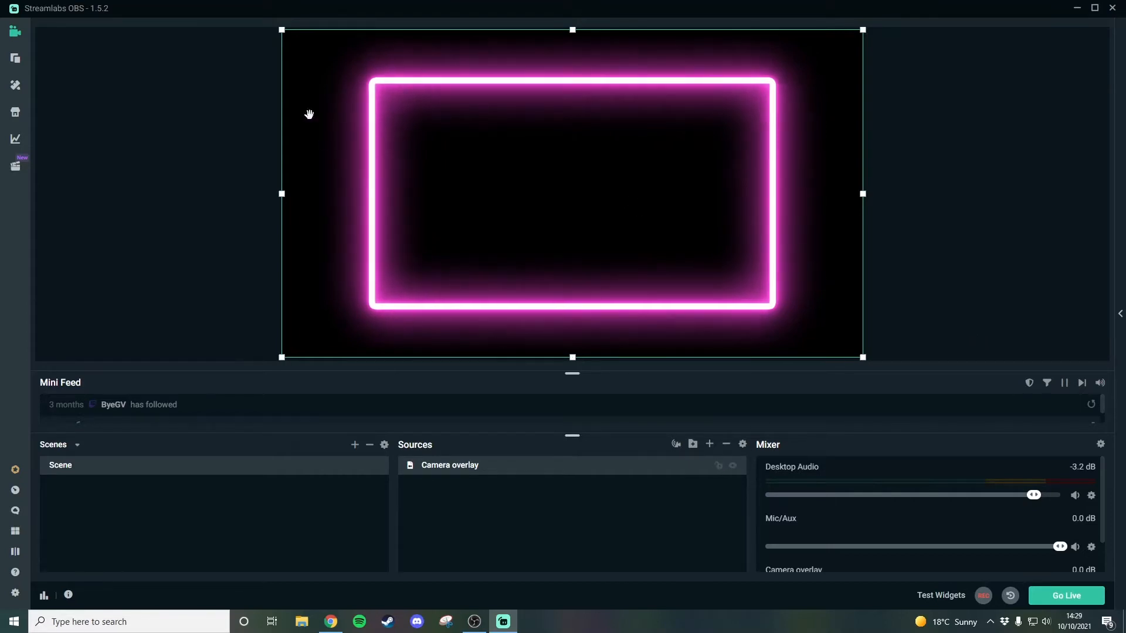
# Step: Shrink the camera overlay and place it in the canvas's lower-right corner, about 1391 px from the left edge and 780 px from the top
pyautogui.moveTo(280, 27); pyautogui.dragTo(720, 312)
pyautogui.click(908, 333)
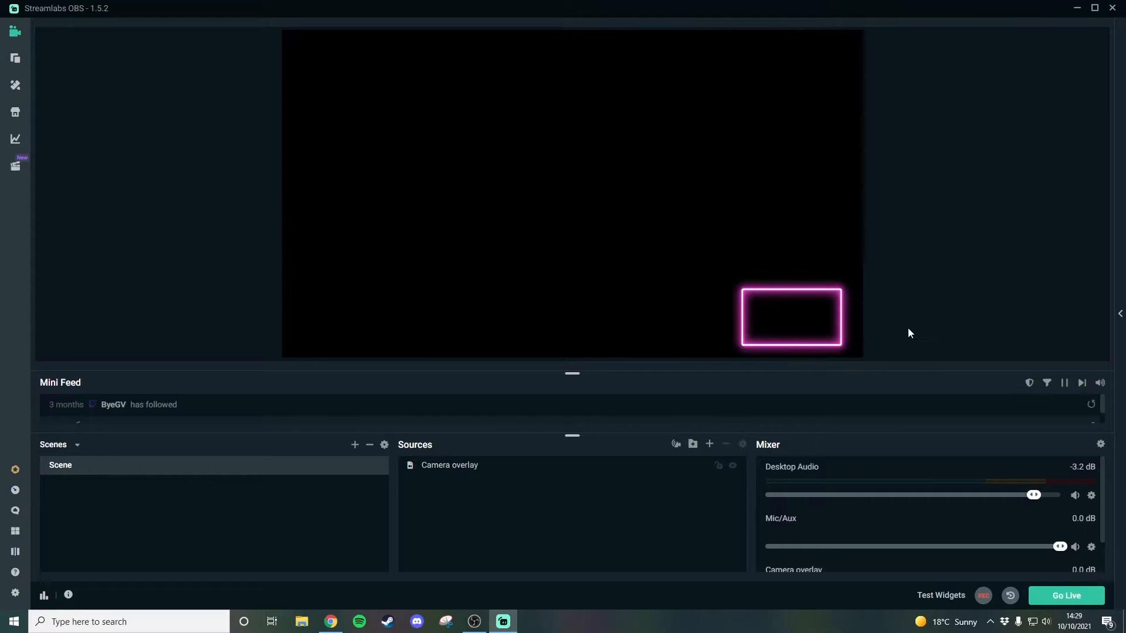
pyautogui.click(824, 322)
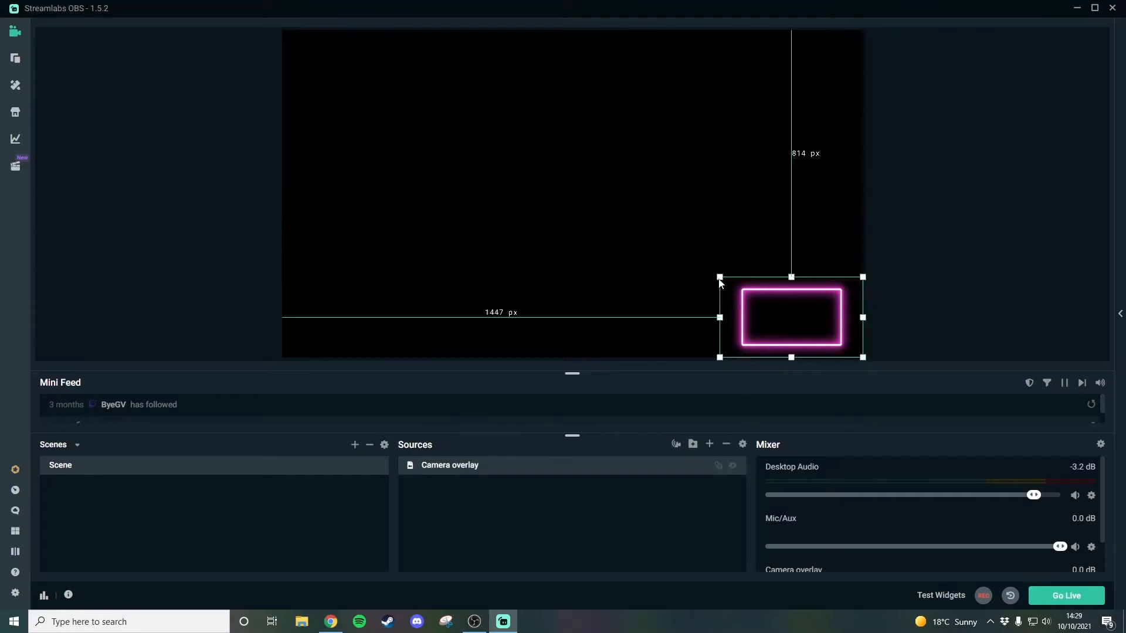
pyautogui.moveTo(720, 278); pyautogui.dragTo(687, 257)
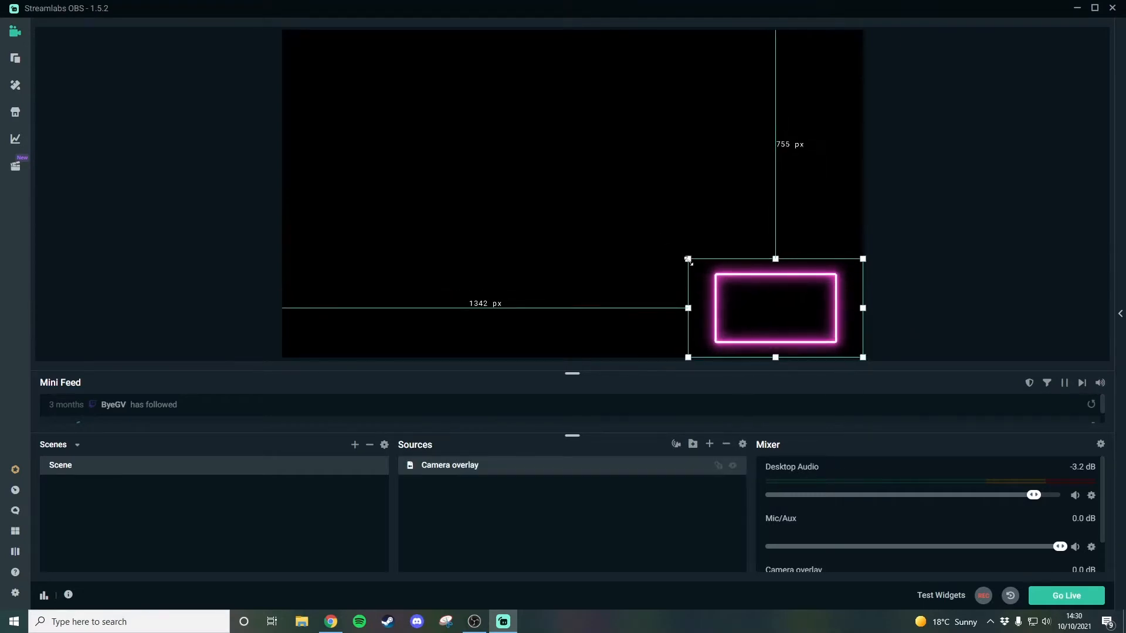
pyautogui.moveTo(744, 297)
pyautogui.mouseDown()
pyautogui.moveTo(761, 307)
pyautogui.moveTo(754, 301)
pyautogui.mouseUp()
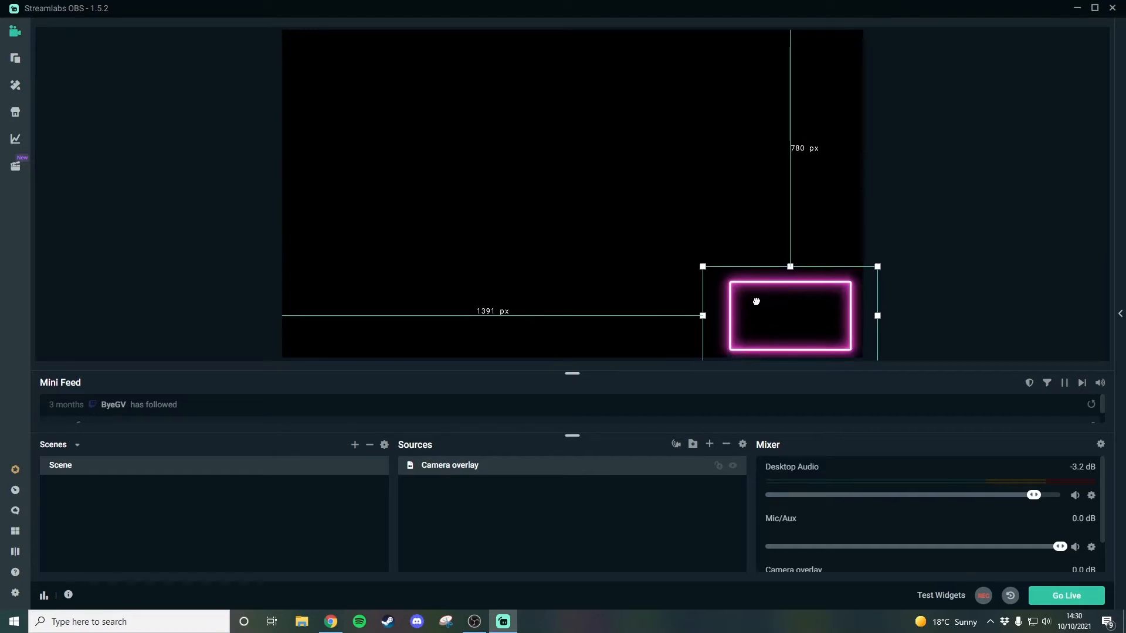
pyautogui.click(944, 316)
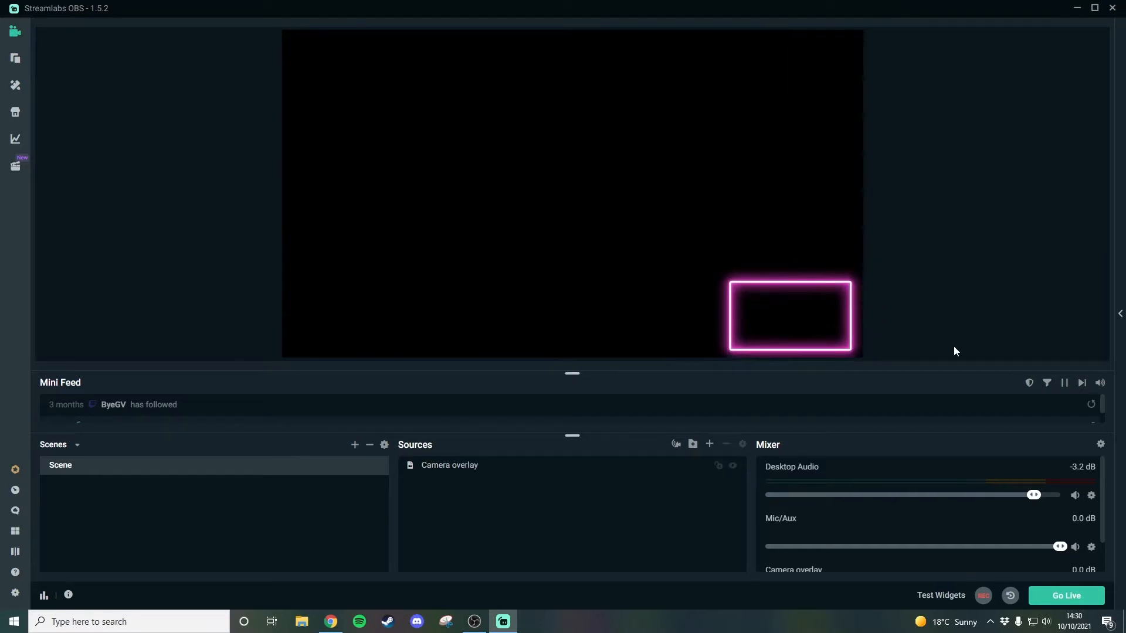
# Step: Try the Grayscale, Hearth, Wintergreen and Heat Map visual presets in the Camera overlay's filters
pyautogui.click(836, 319)
pyautogui.rightClick(537, 465)
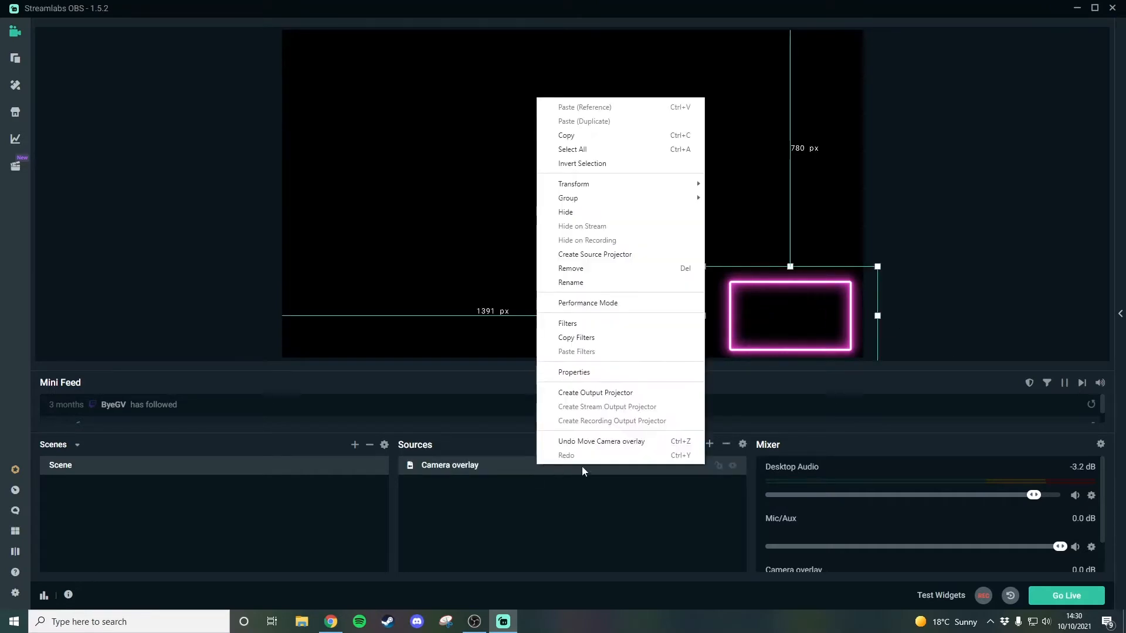
pyautogui.click(587, 323)
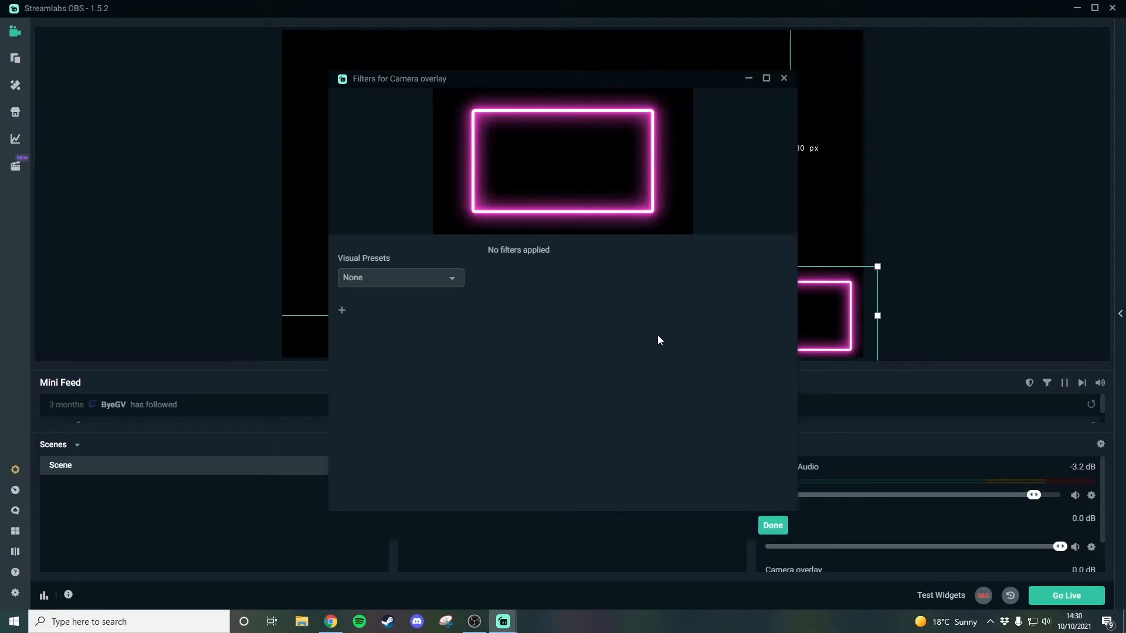
pyautogui.click(444, 283)
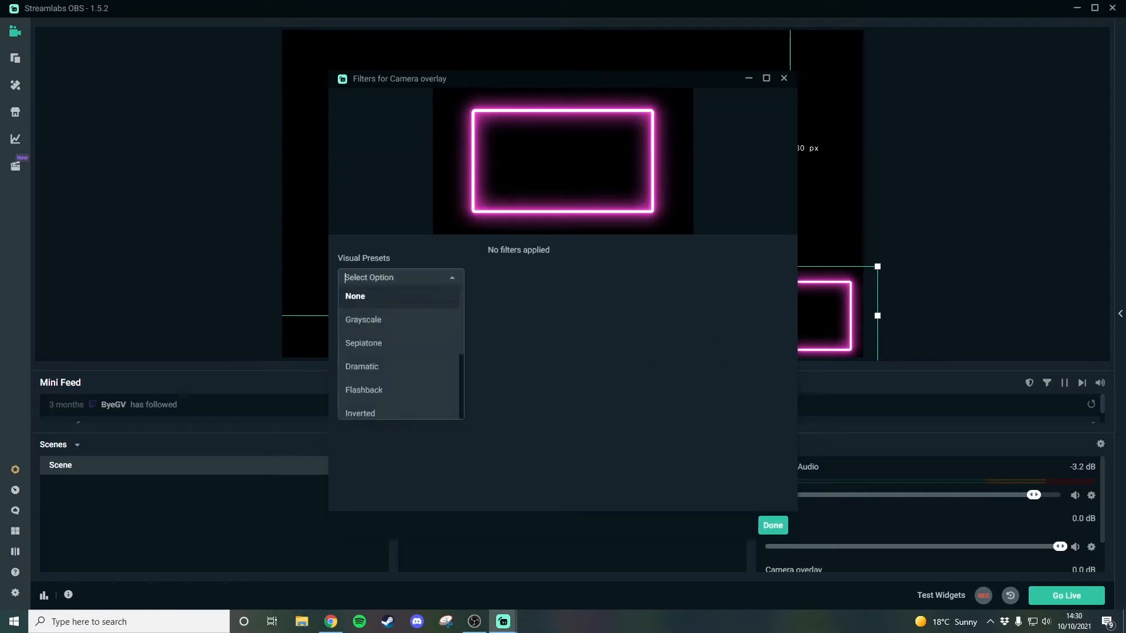
pyautogui.click(397, 320)
pyautogui.click(415, 280)
pyautogui.scroll(-3, 428, 381)
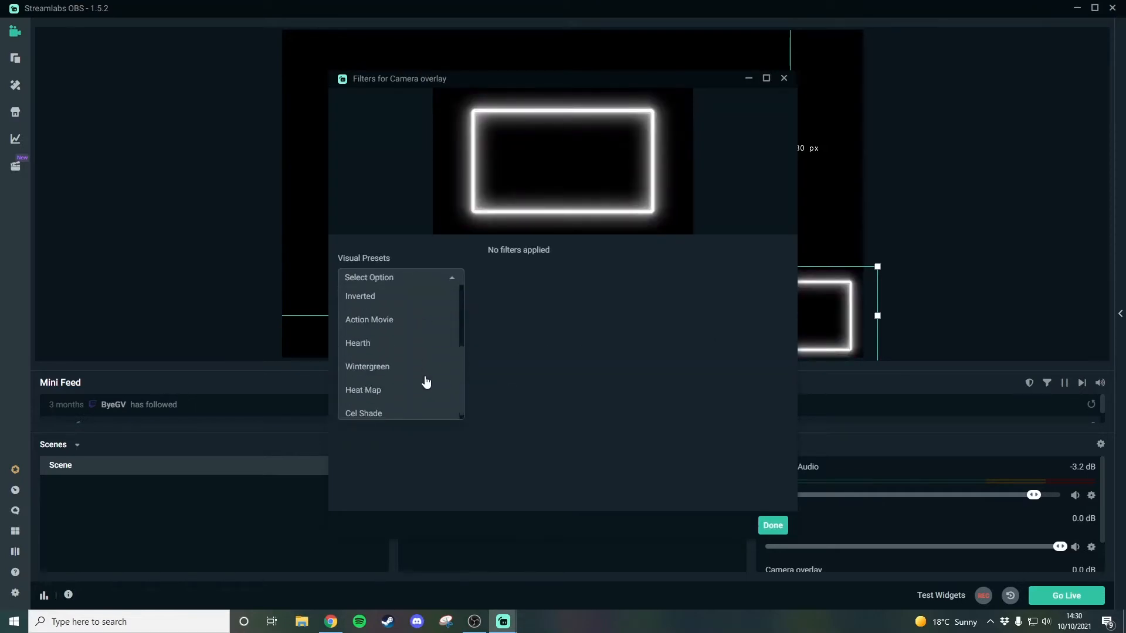
pyautogui.click(376, 337)
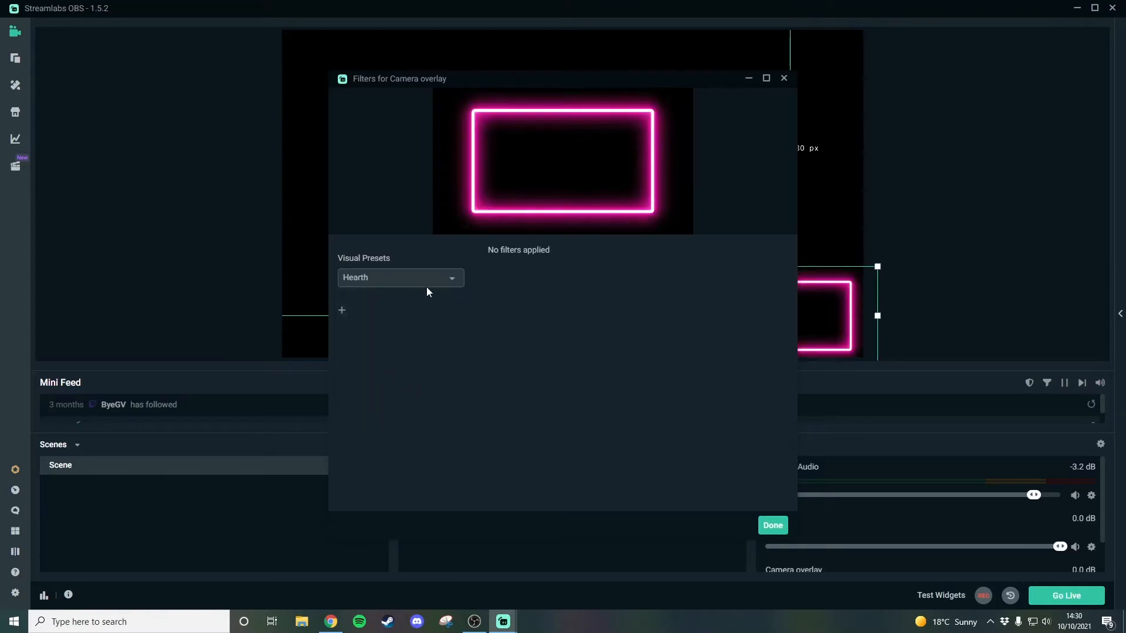
pyautogui.click(427, 283)
pyautogui.click(410, 363)
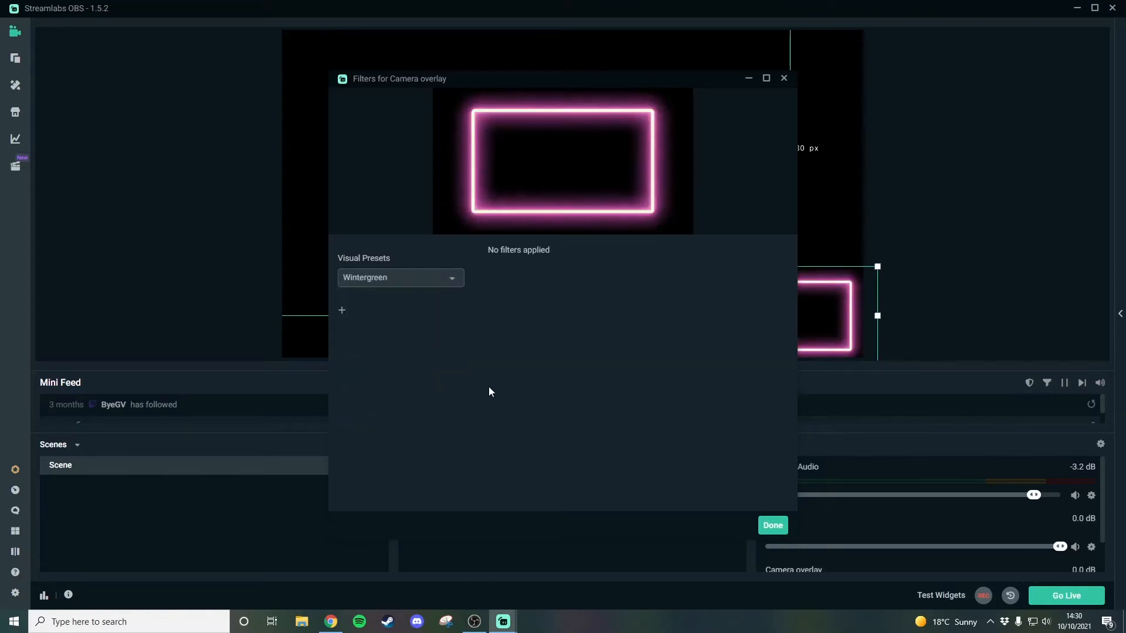
pyautogui.click(427, 280)
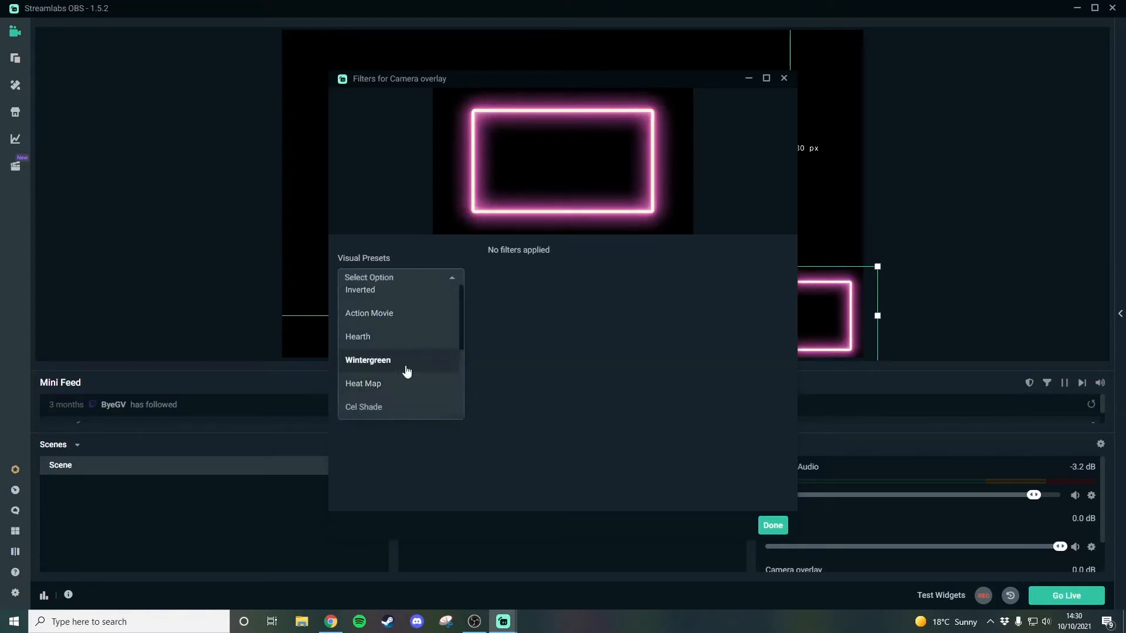
pyautogui.click(403, 389)
# Step: Reset the Camera overlay's visual preset to None and close its filters
pyautogui.click(417, 278)
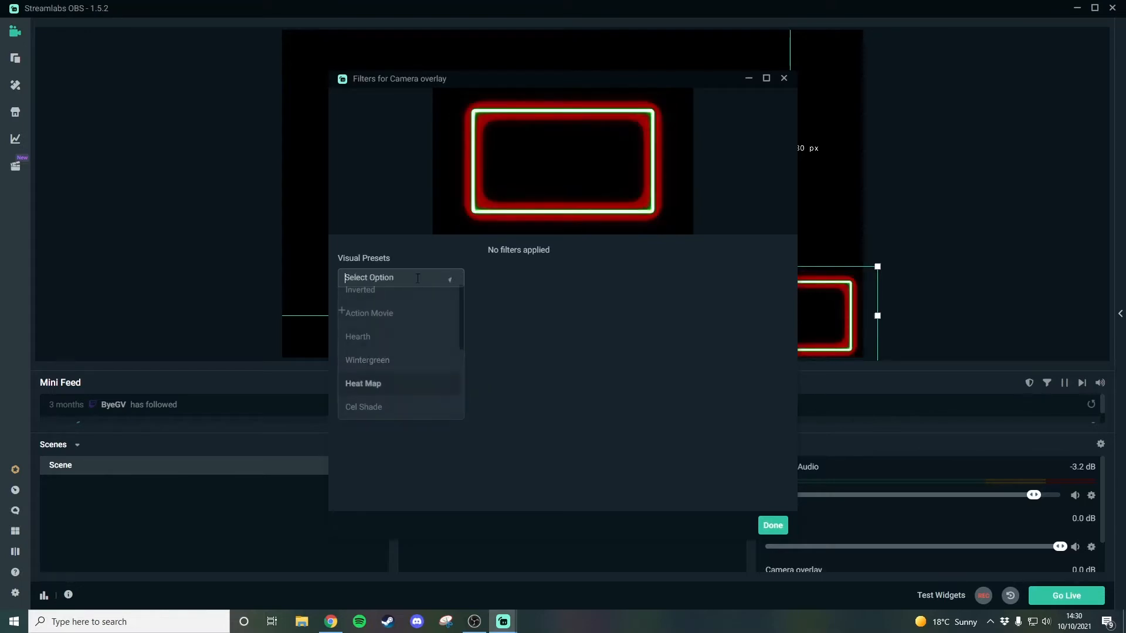
pyautogui.scroll(2, 427, 334)
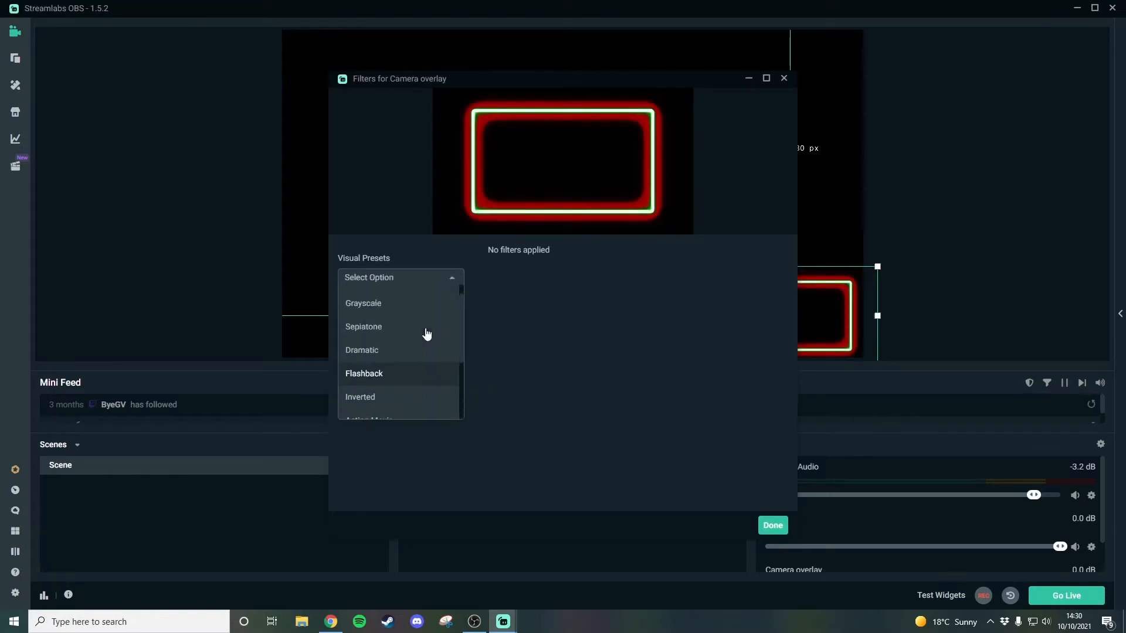
pyautogui.scroll(1, 426, 333)
pyautogui.click(402, 303)
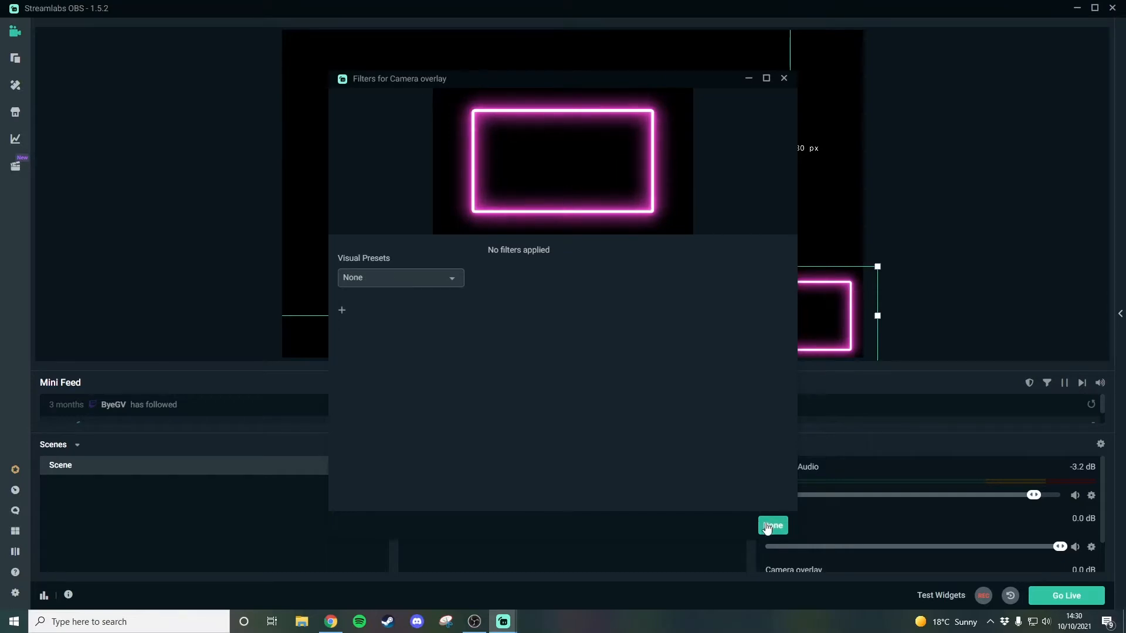
pyautogui.click(767, 527)
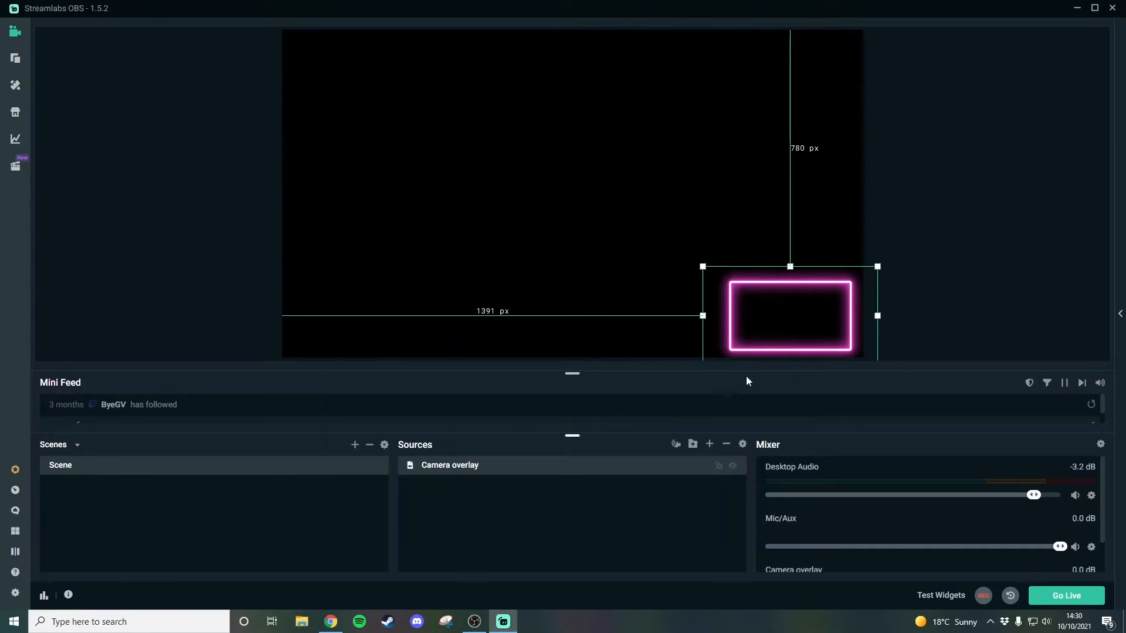
# Step: Add another new media source named "game overlay" instead of reusing the existing one
pyautogui.click(709, 444)
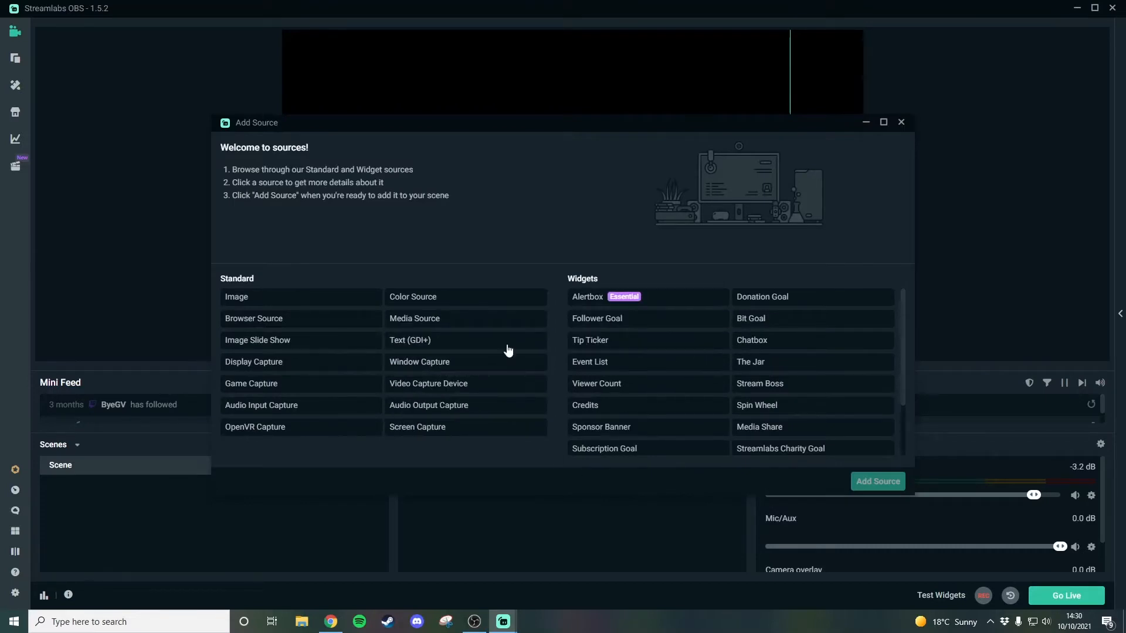
pyautogui.click(458, 326)
pyautogui.click(877, 481)
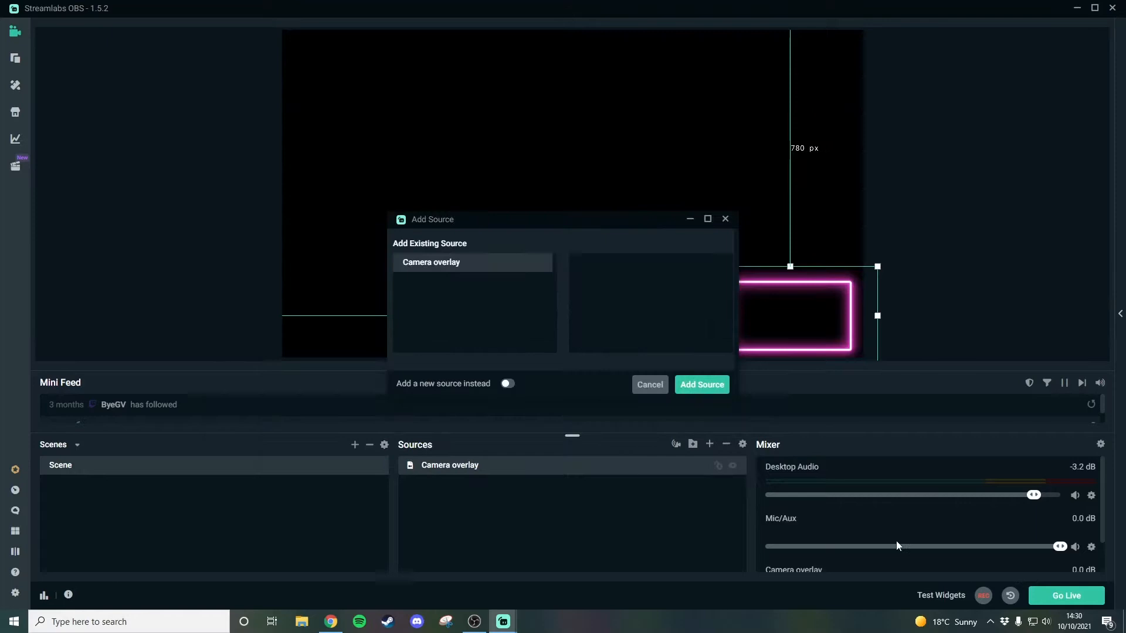
pyautogui.click(512, 384)
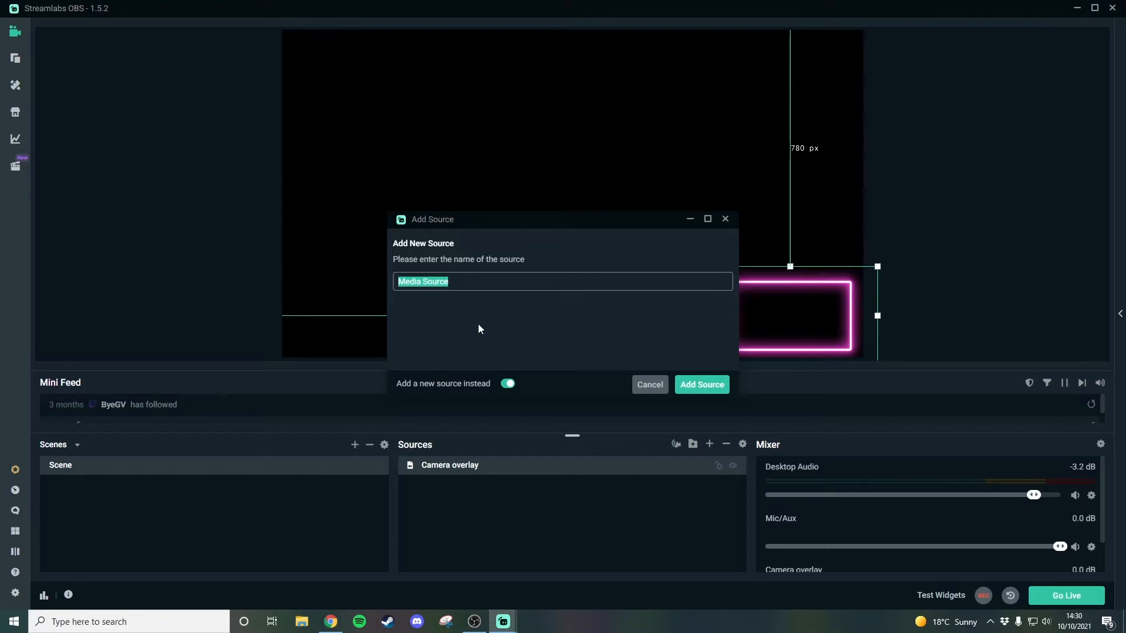
pyautogui.write('gam')
pyautogui.write('overlay')
pyautogui.click(717, 387)
# Step: Set the game overlay source to loop and load the Game frame file from the Pink pack's Game frame folder
pyautogui.click(502, 264)
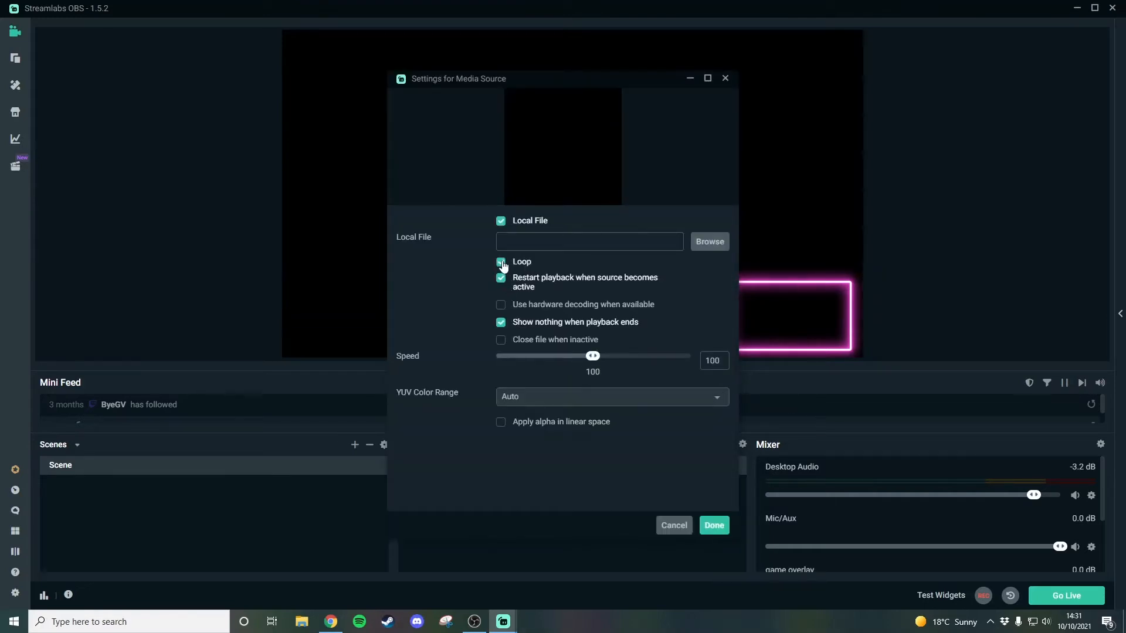
pyautogui.click(706, 247)
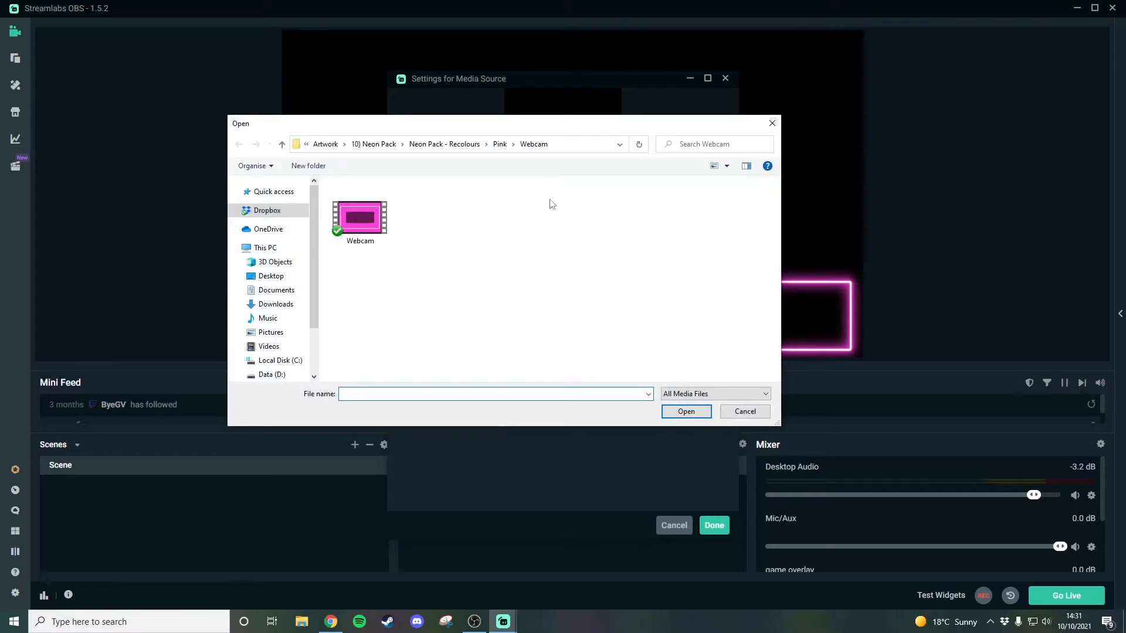
pyautogui.click(500, 144)
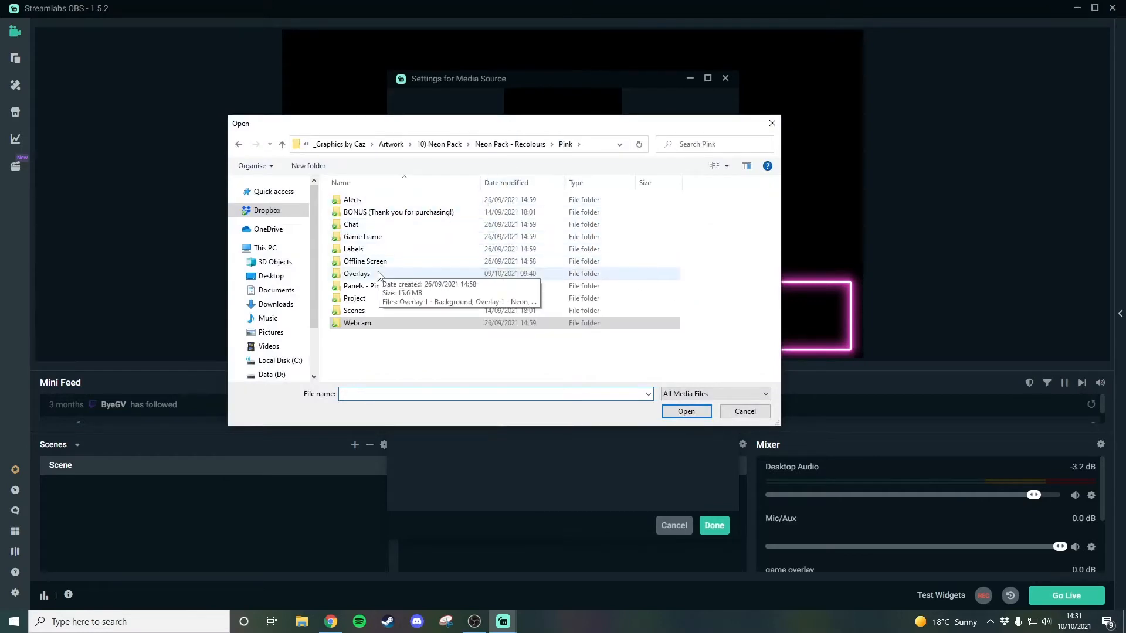
pyautogui.doubleClick(375, 237)
pyautogui.click(366, 214)
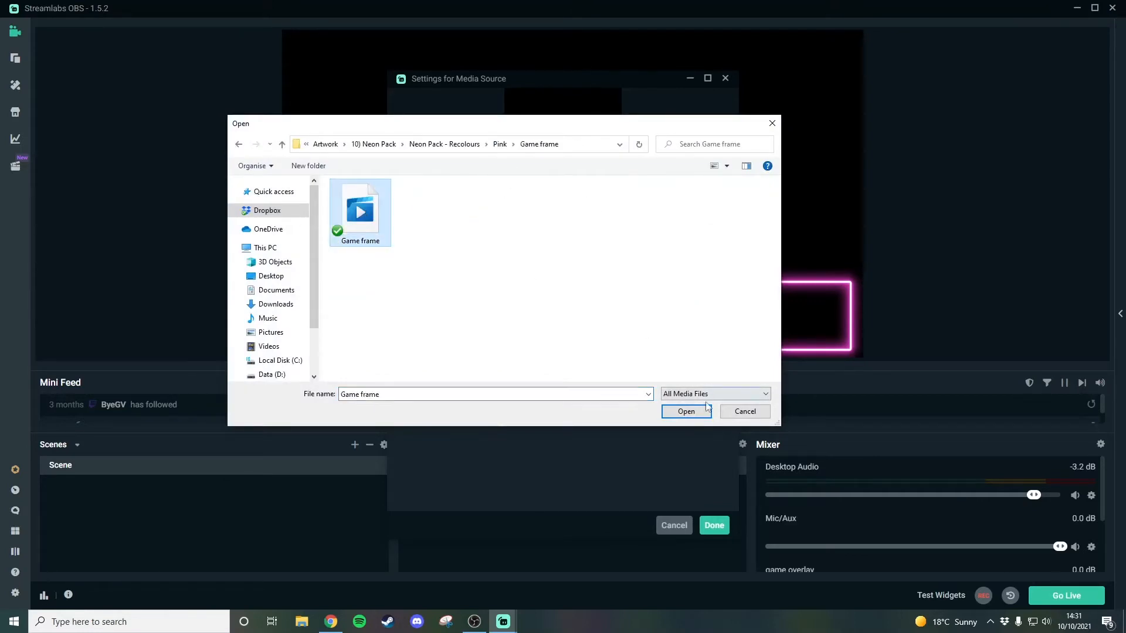
pyautogui.click(684, 410)
pyautogui.click(714, 525)
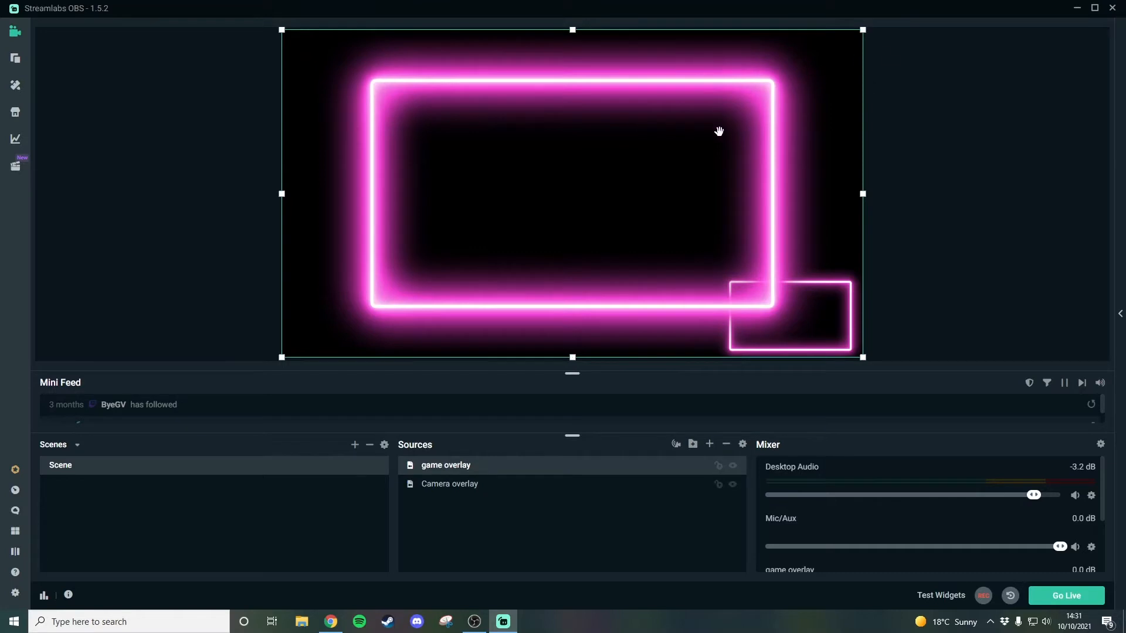
# Step: Raise the game overlay about 67 px above the canvas's lower edge and order the Camera overlay in front of it
pyautogui.moveTo(717, 131); pyautogui.dragTo(716, 111)
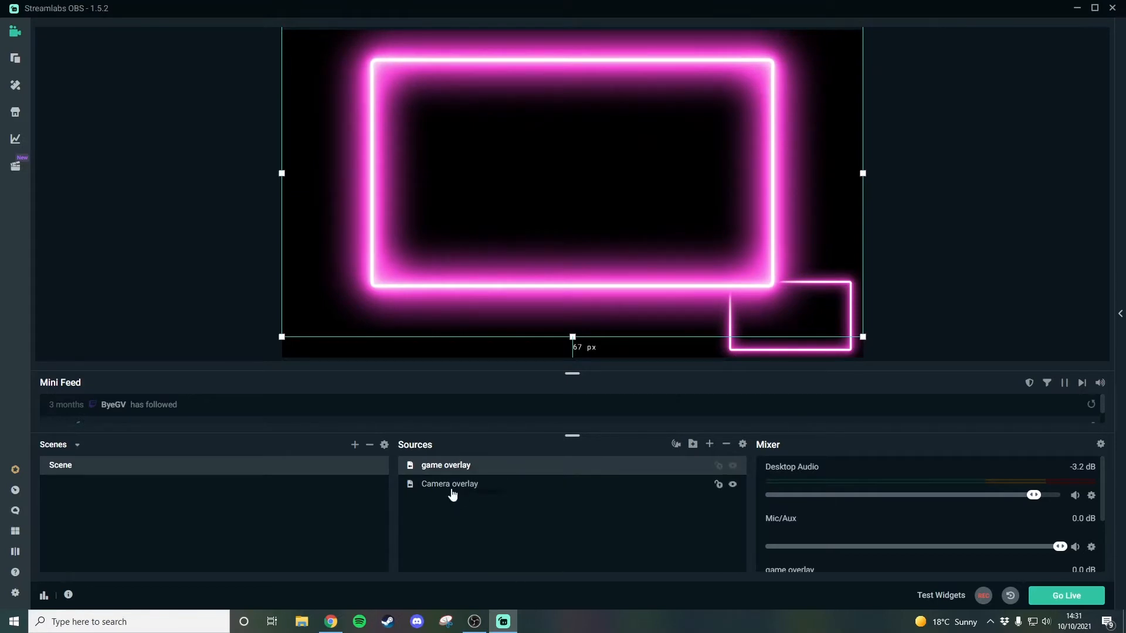
pyautogui.moveTo(452, 494); pyautogui.dragTo(455, 466)
pyautogui.click(901, 249)
# Step: Nudge the Camera overlay slightly upward in the canvas's lower-right corner
pyautogui.click(810, 342)
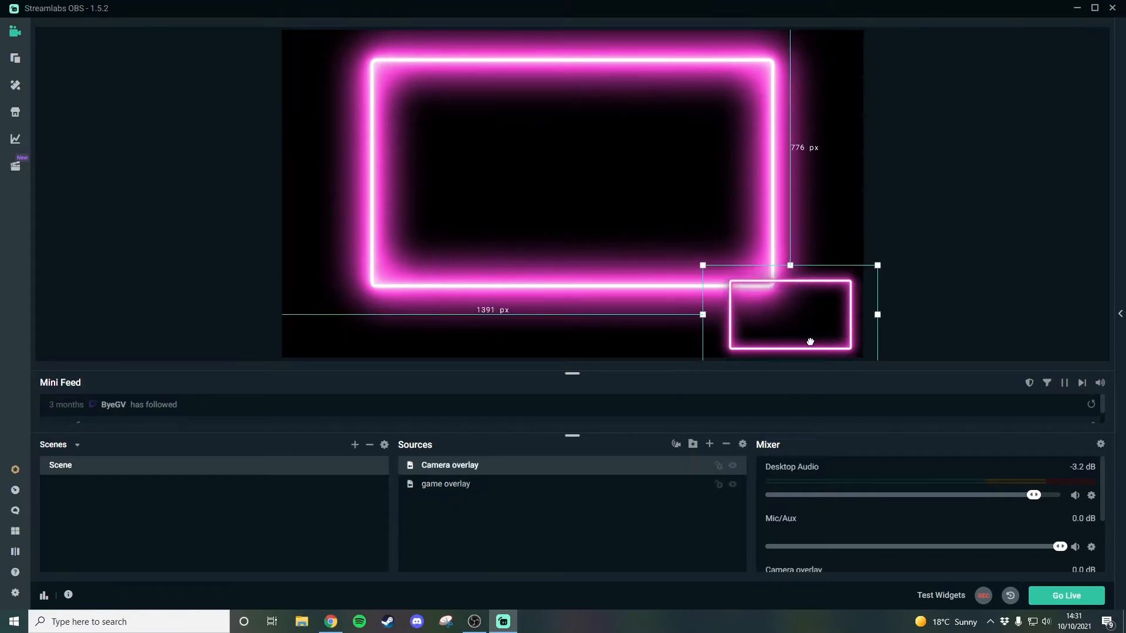
pyautogui.moveTo(809, 342); pyautogui.dragTo(809, 340)
pyautogui.click(938, 335)
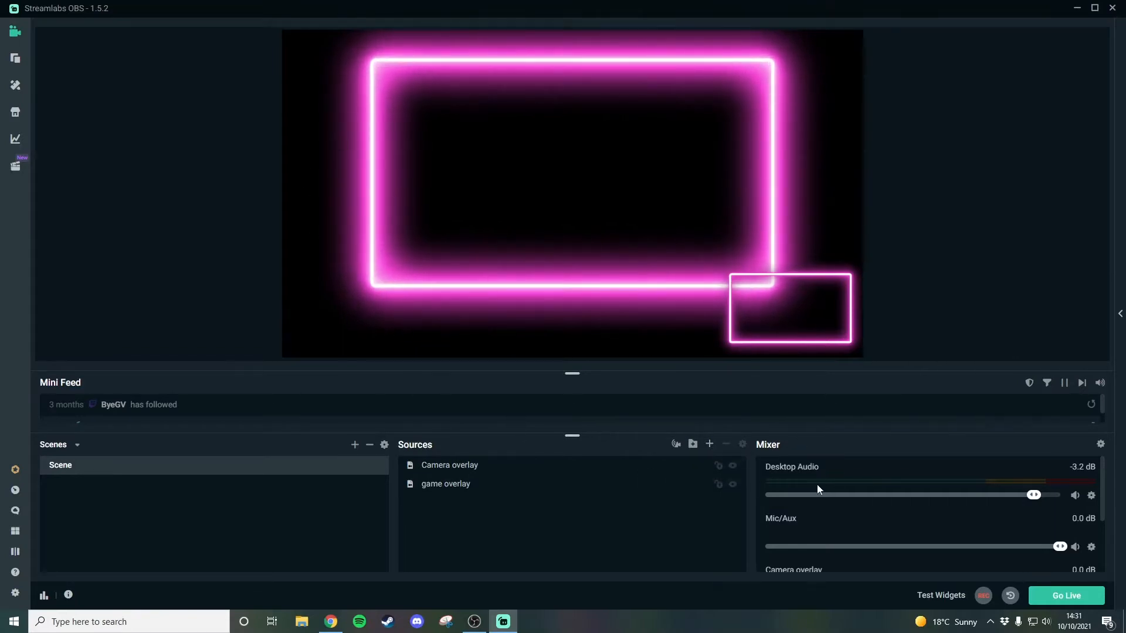
# Step: Add a new media source named "Label 1 overlay" instead of reusing an existing one
pyautogui.click(710, 445)
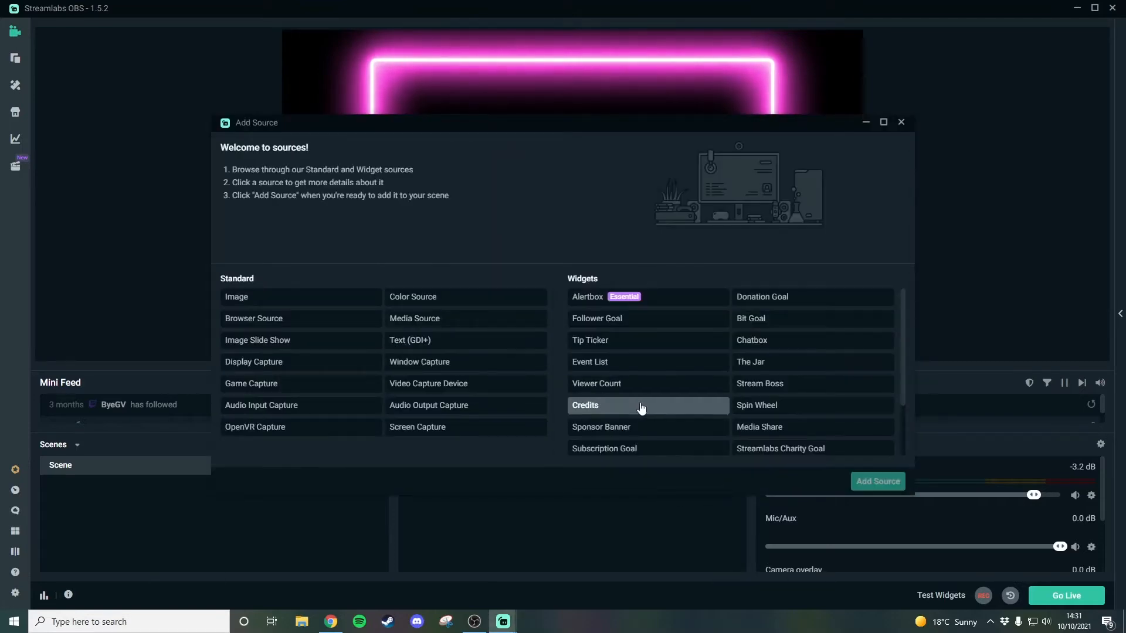
pyautogui.click(445, 319)
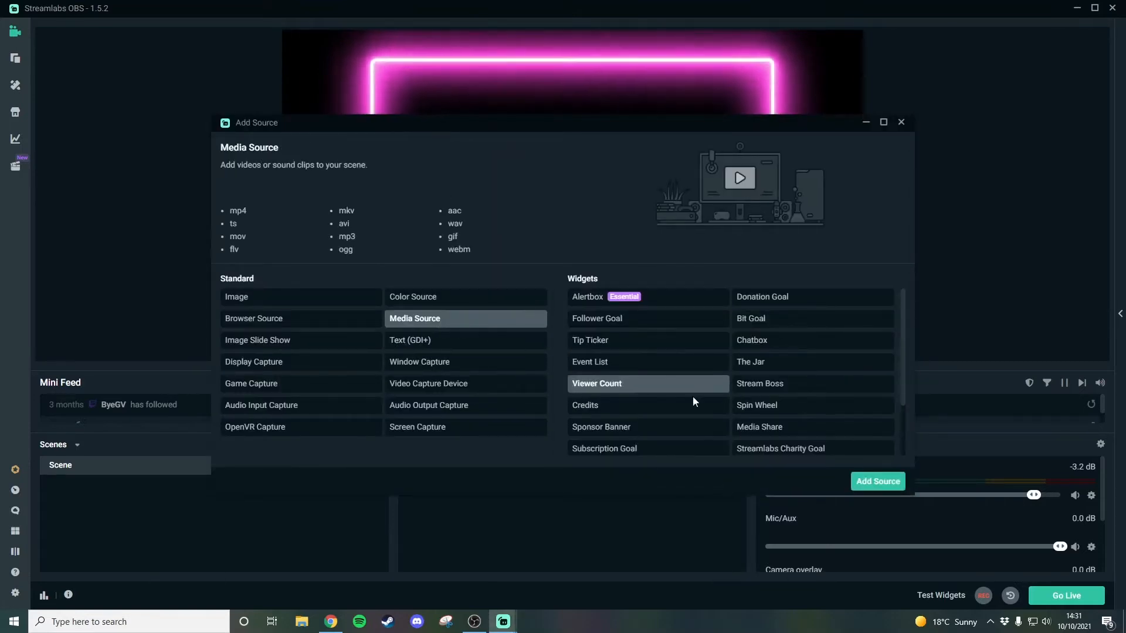
pyautogui.click(866, 482)
pyautogui.click(508, 386)
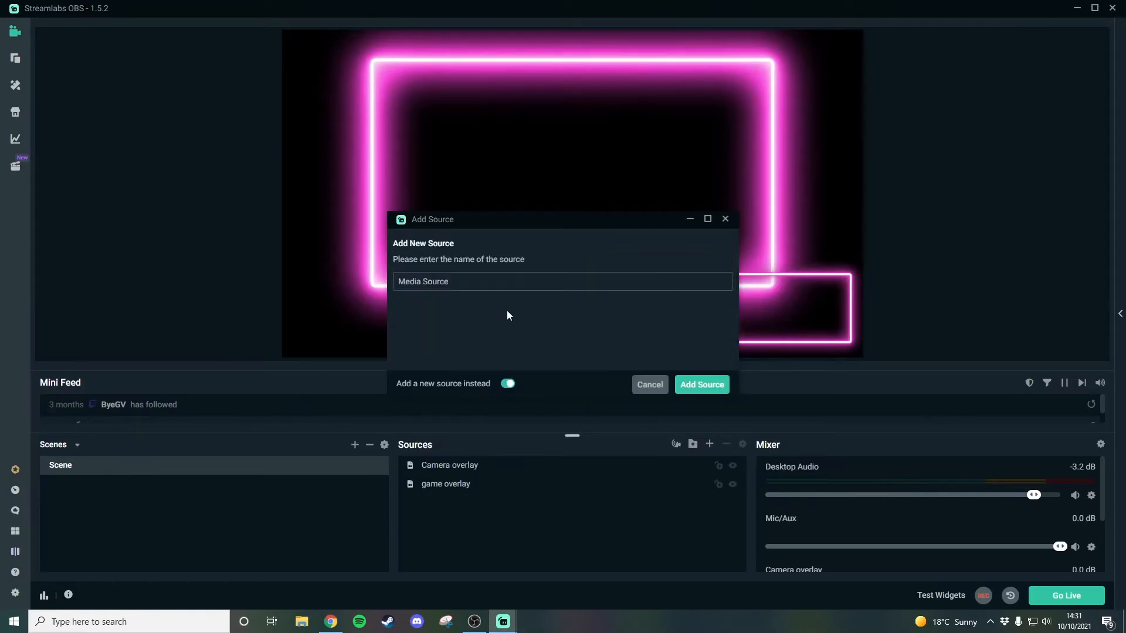
pyautogui.click(464, 284)
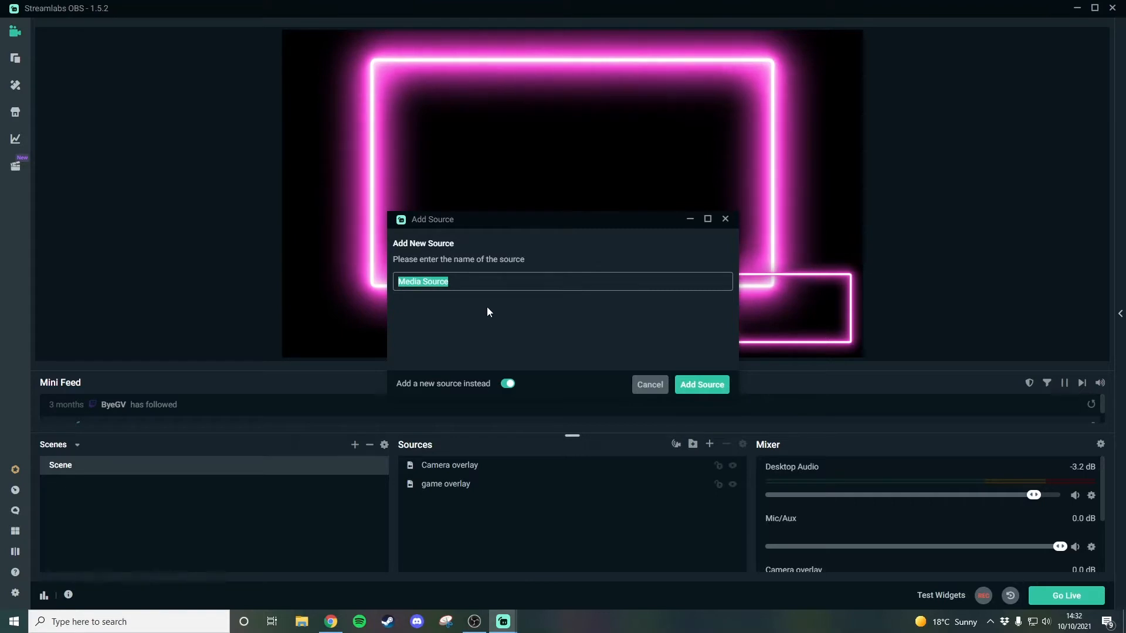
pyautogui.write('Label 1 overlay')
pyautogui.click(722, 385)
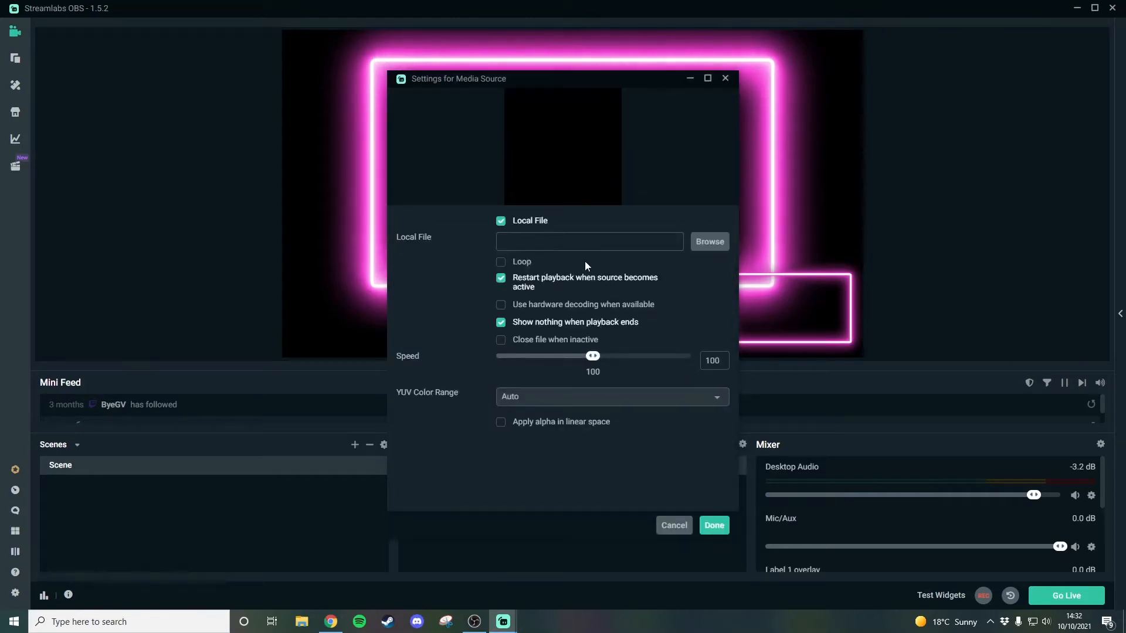
# Step: Set the Label 1 overlay source to loop and load the Label - L file from the Pink pack's Labels folder
pyautogui.click(501, 262)
pyautogui.click(722, 247)
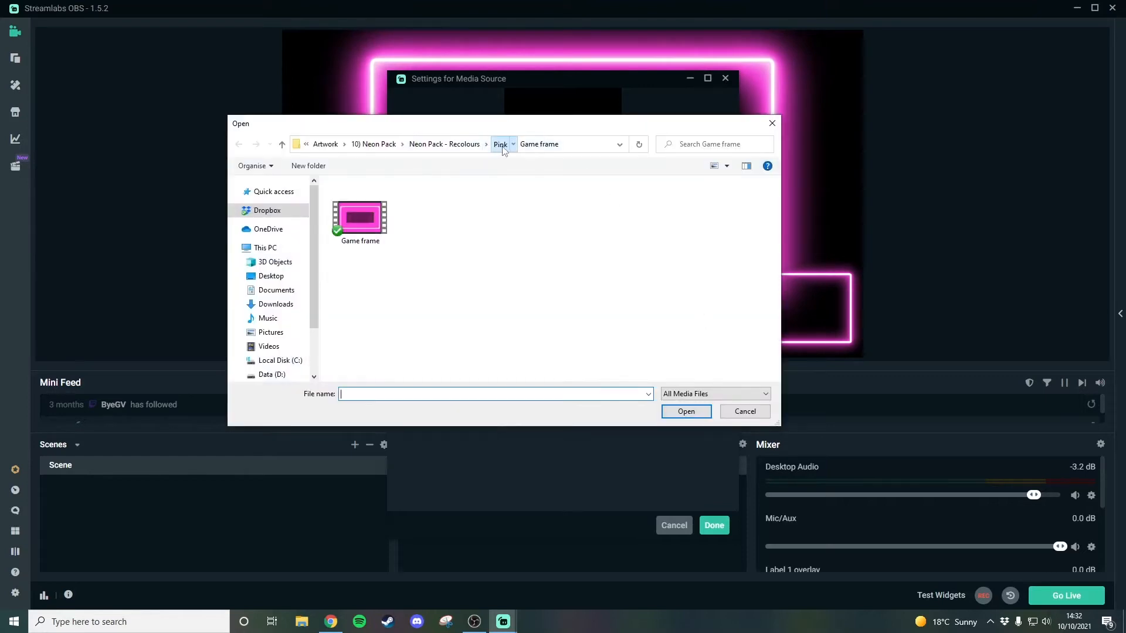
pyautogui.click(500, 143)
pyautogui.doubleClick(407, 249)
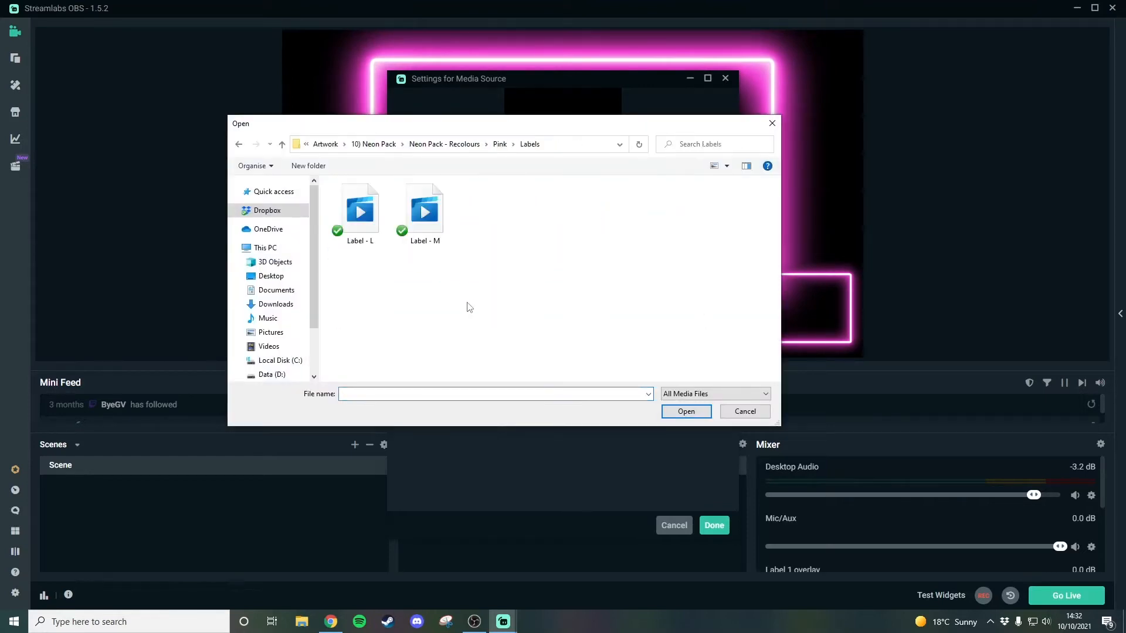
pyautogui.click(432, 228)
pyautogui.click(354, 226)
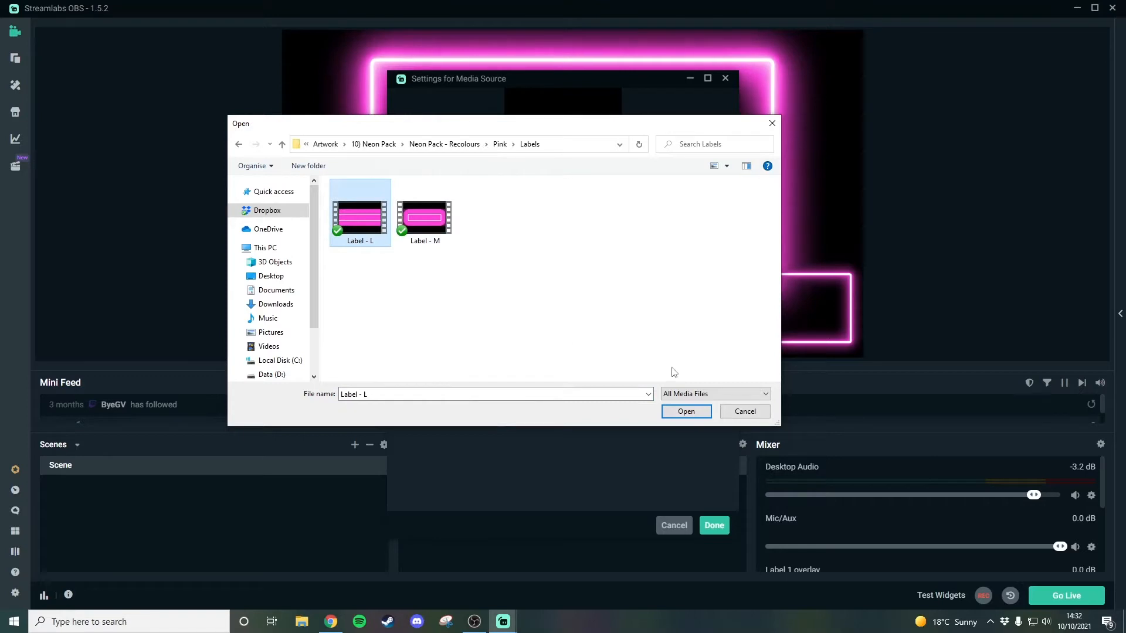
pyautogui.click(695, 412)
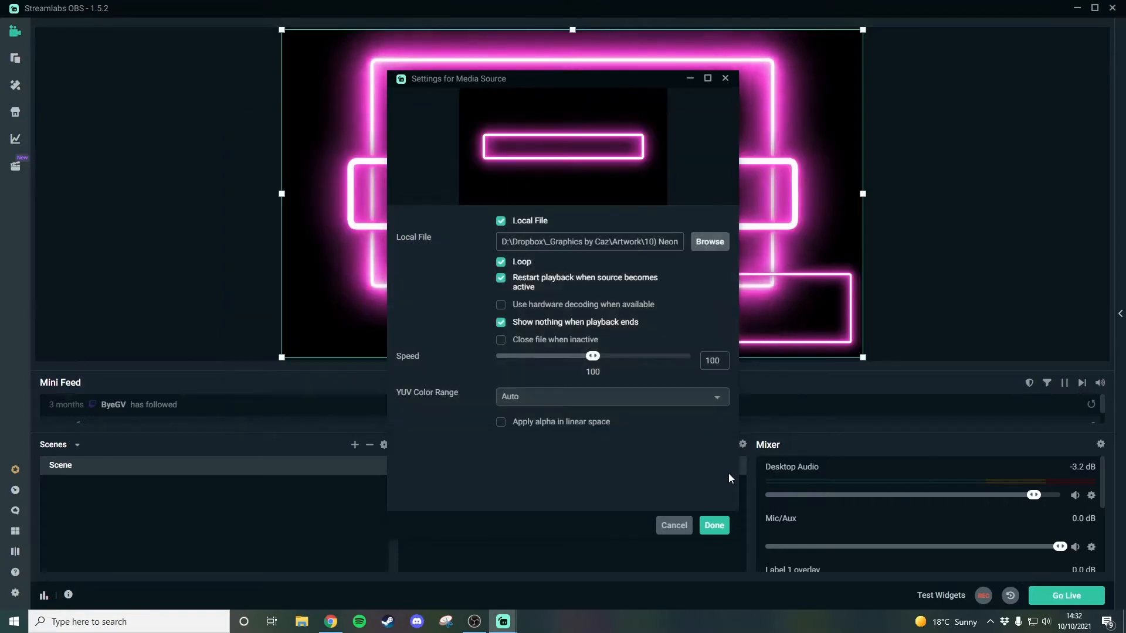
pyautogui.click(714, 526)
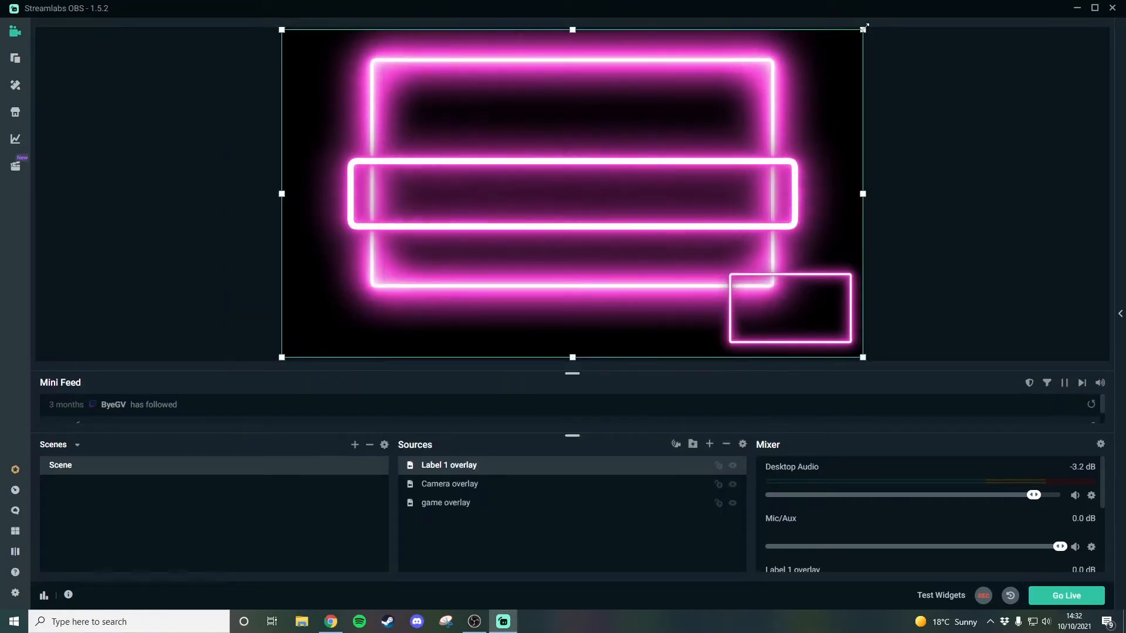
# Step: Shrink the label overlay and place it below the game frame, about 216 px from the canvas's left edge and 770 px from the top
pyautogui.moveTo(866, 27); pyautogui.dragTo(482, 302)
pyautogui.moveTo(409, 317); pyautogui.dragTo(475, 334)
pyautogui.click(931, 279)
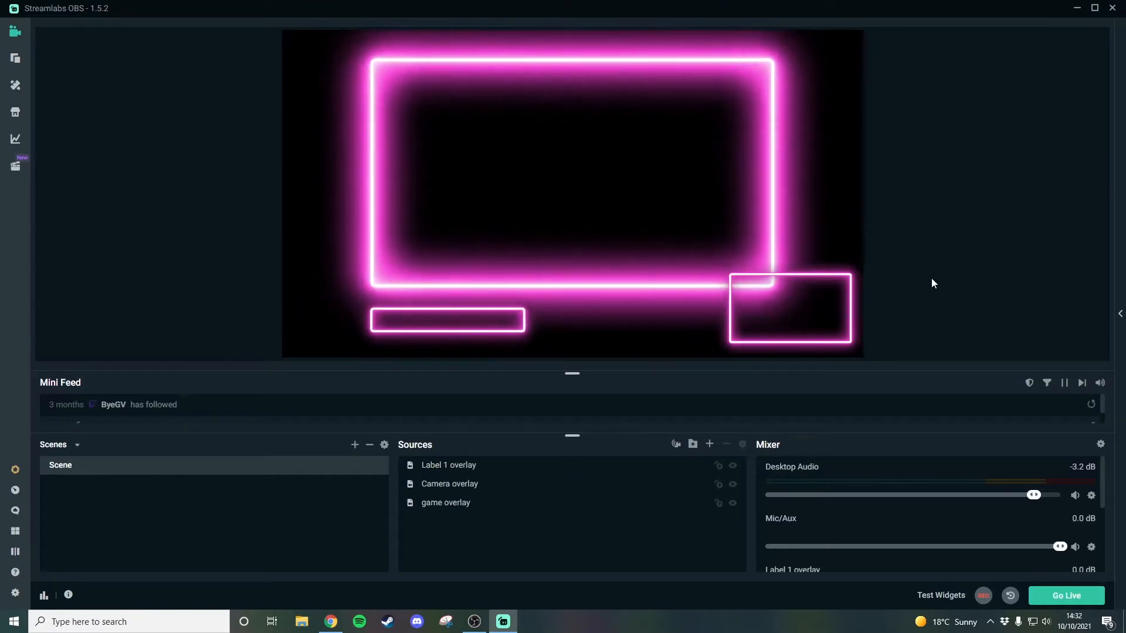
# Step: Duplicate the label overlay and place the copy beside the original, between it and the camera frame
pyautogui.click(474, 331)
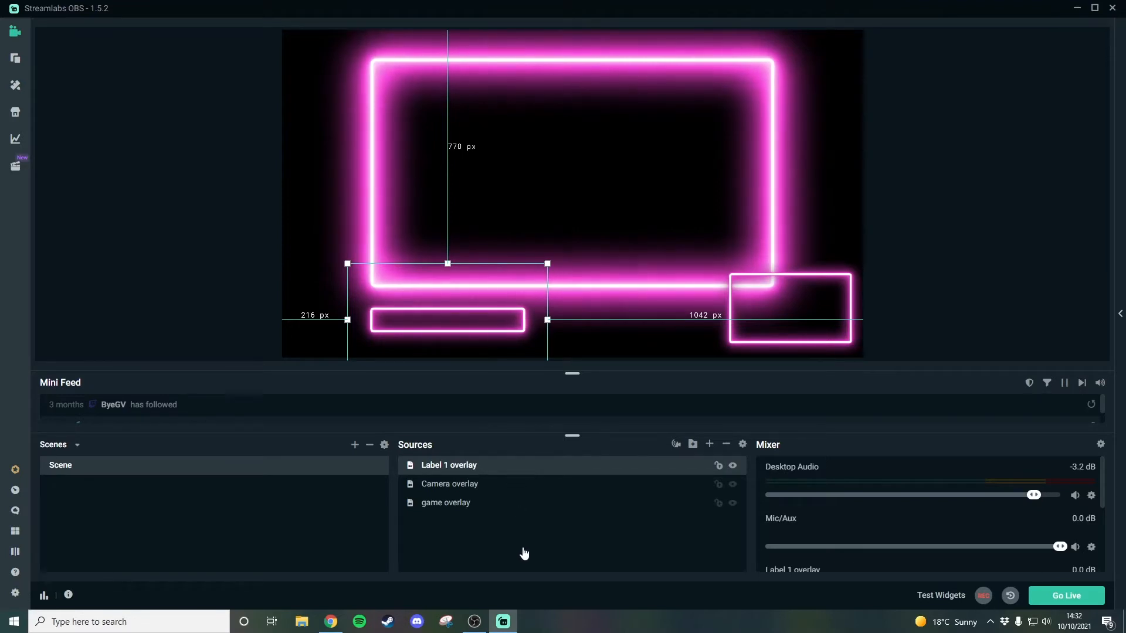
pyautogui.hotkey('ctrl', 'v')
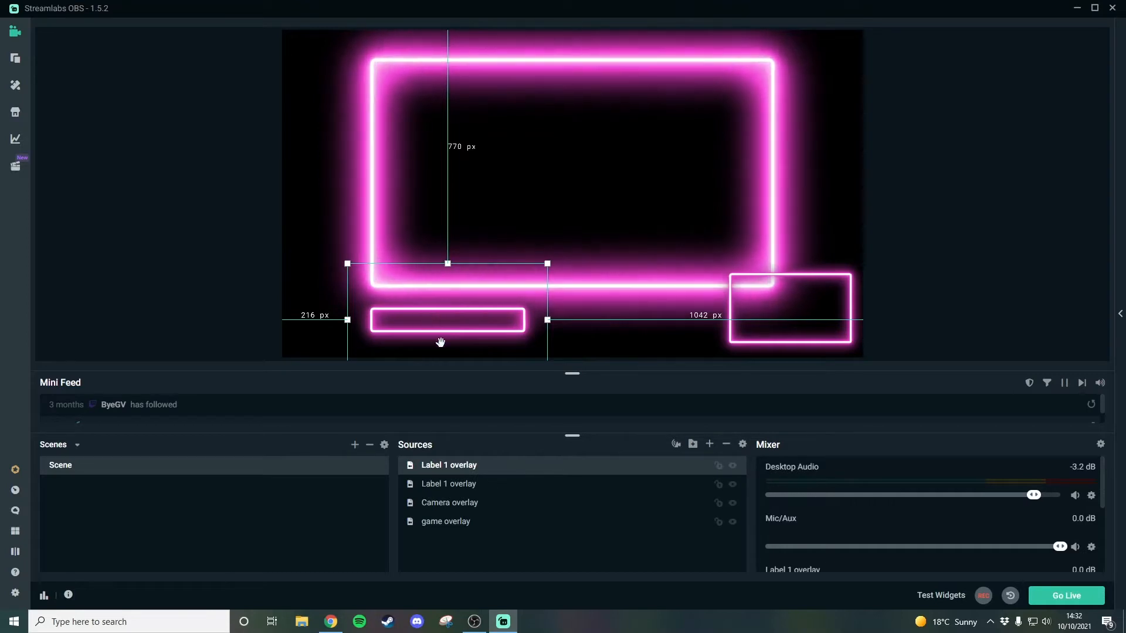
pyautogui.moveTo(426, 330); pyautogui.dragTo(598, 331)
pyautogui.click(919, 301)
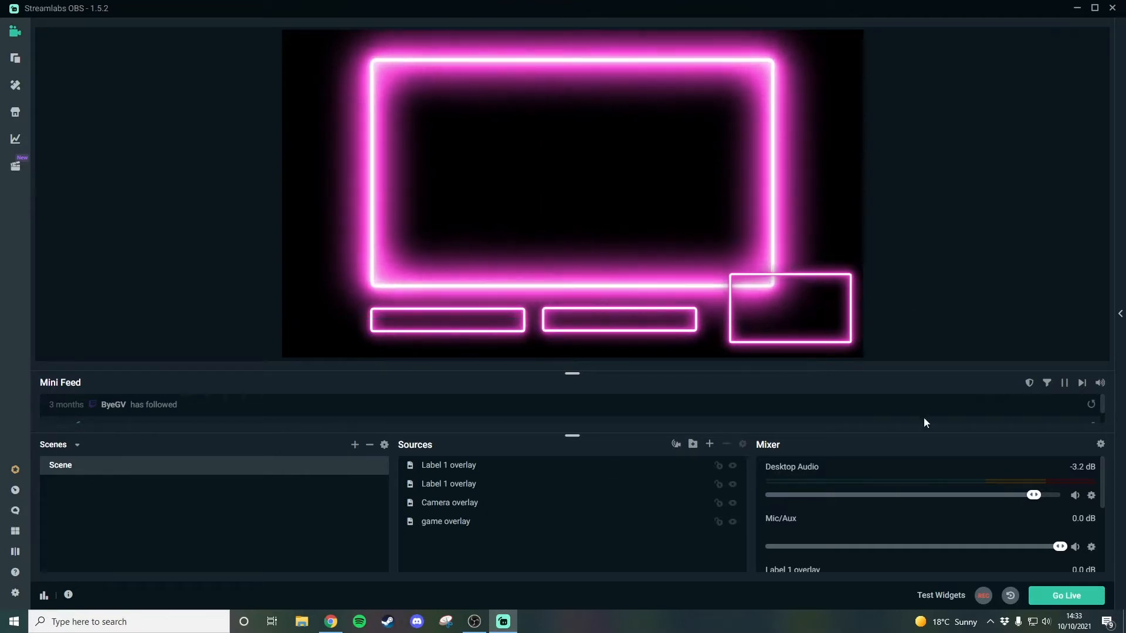
pyautogui.click(554, 484)
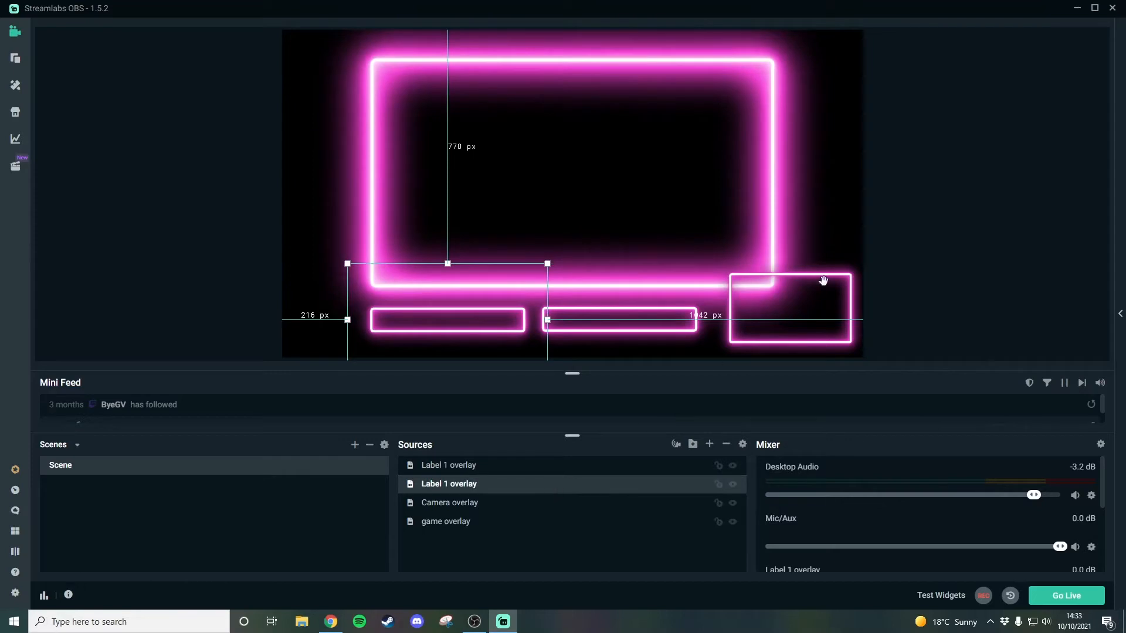
pyautogui.click(904, 252)
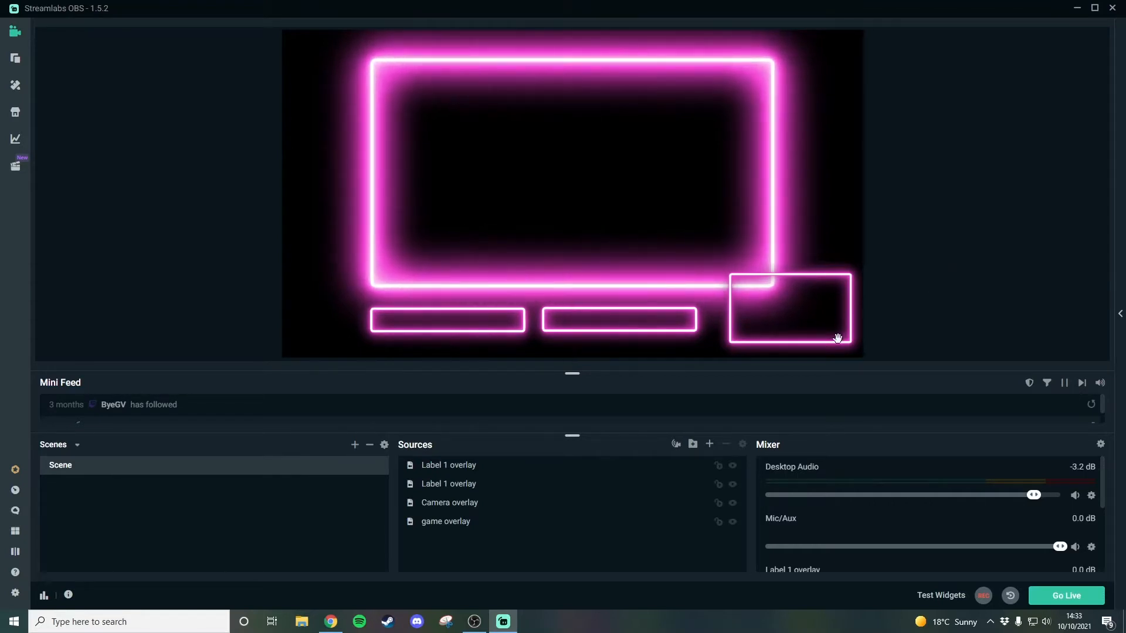
# Step: Add a Display Capture source for the primary monitor with the Automatic capture method and cursor capture enabled
pyautogui.click(710, 445)
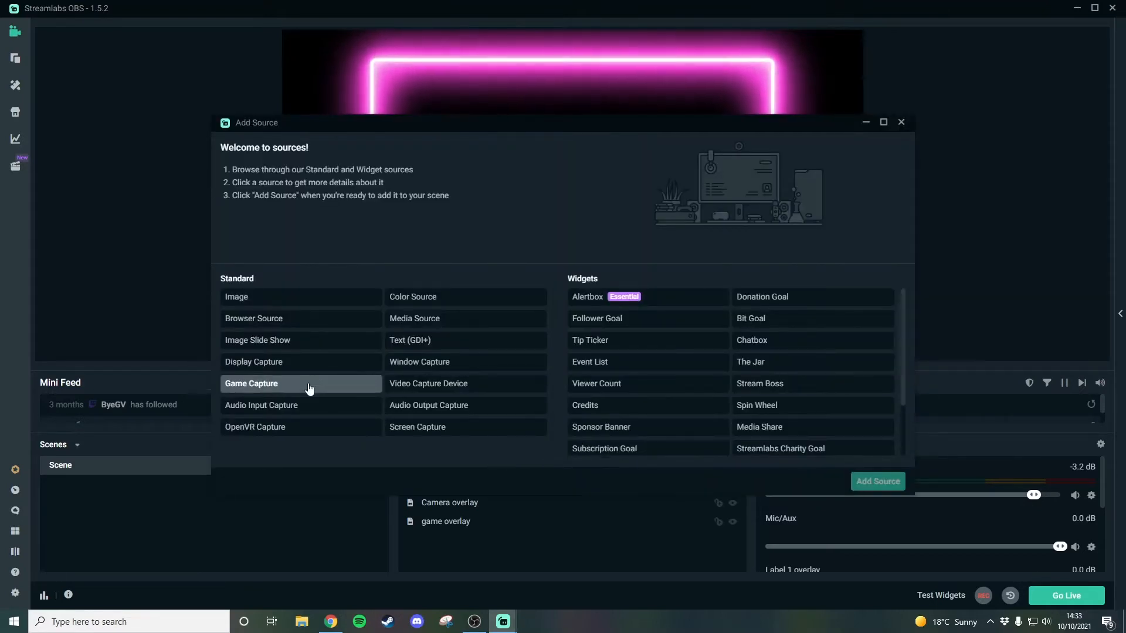
pyautogui.click(297, 361)
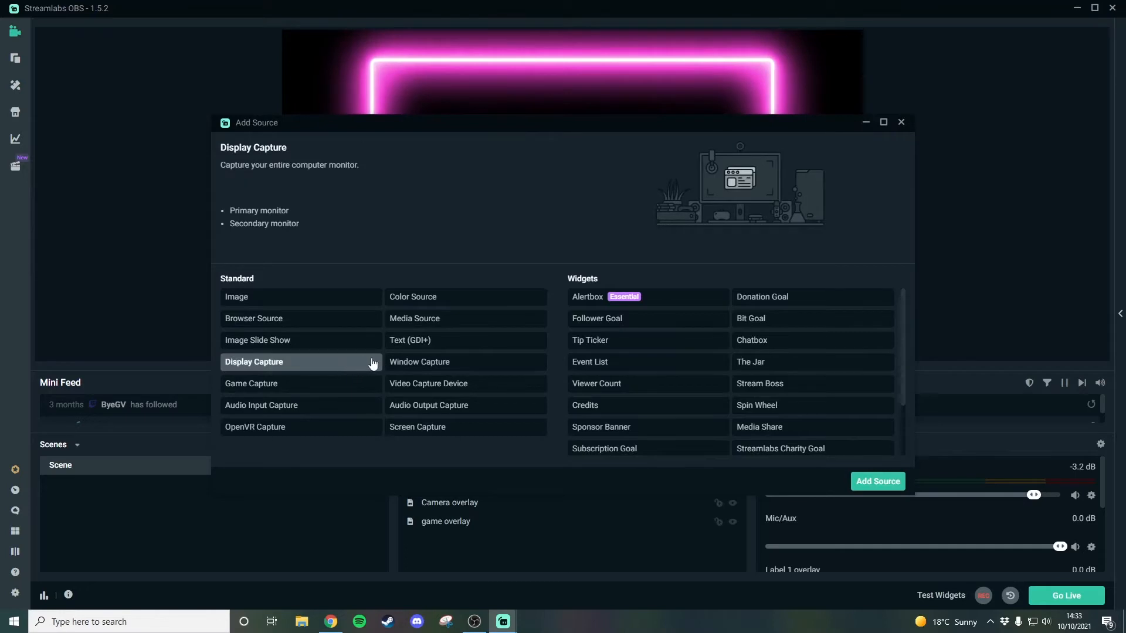
pyautogui.click(877, 481)
pyautogui.click(702, 387)
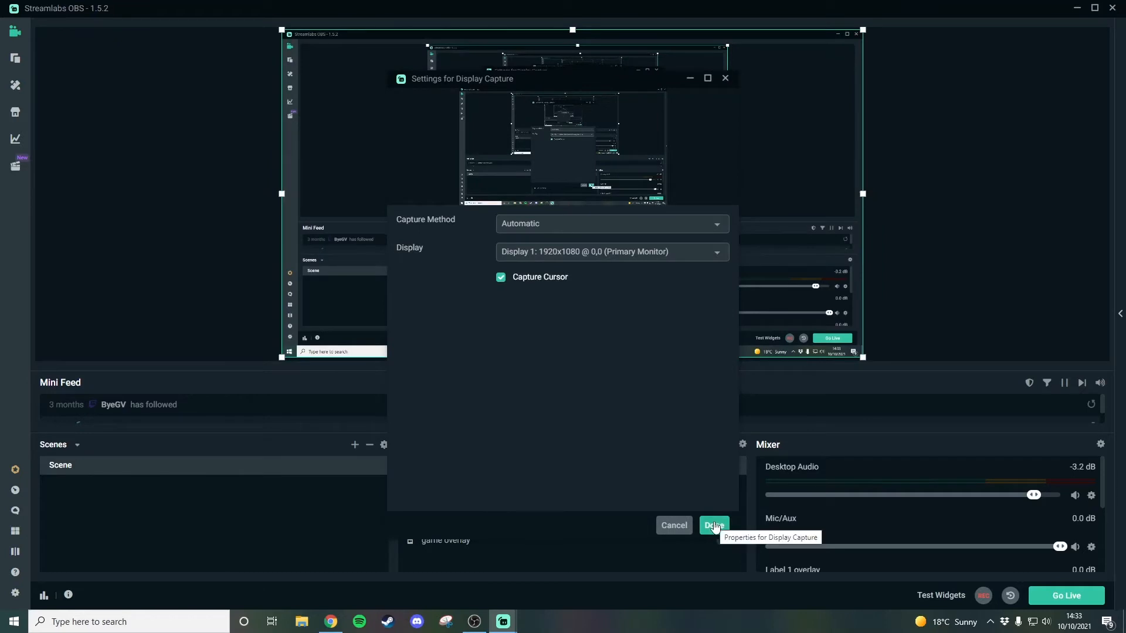
pyautogui.click(714, 526)
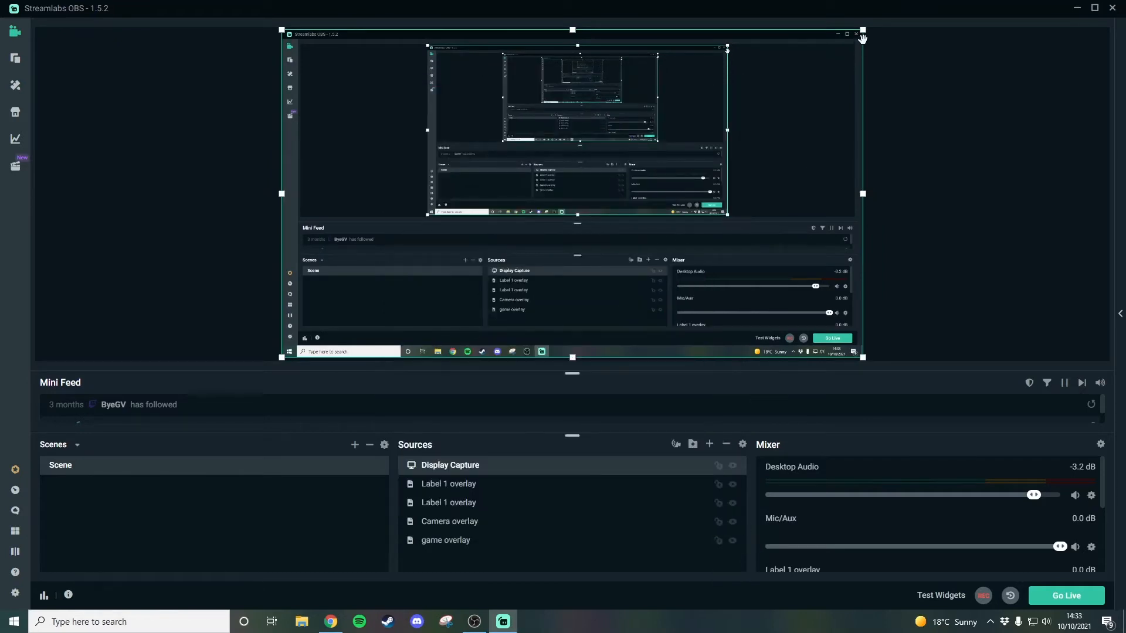
# Step: Fit the display capture inside the game frame, about 292 px from the left, 99 px from the top, 304 px from the right and 236 px from the bottom
pyautogui.moveTo(863, 28); pyautogui.dragTo(670, 144)
pyautogui.moveTo(623, 176); pyautogui.dragTo(700, 109)
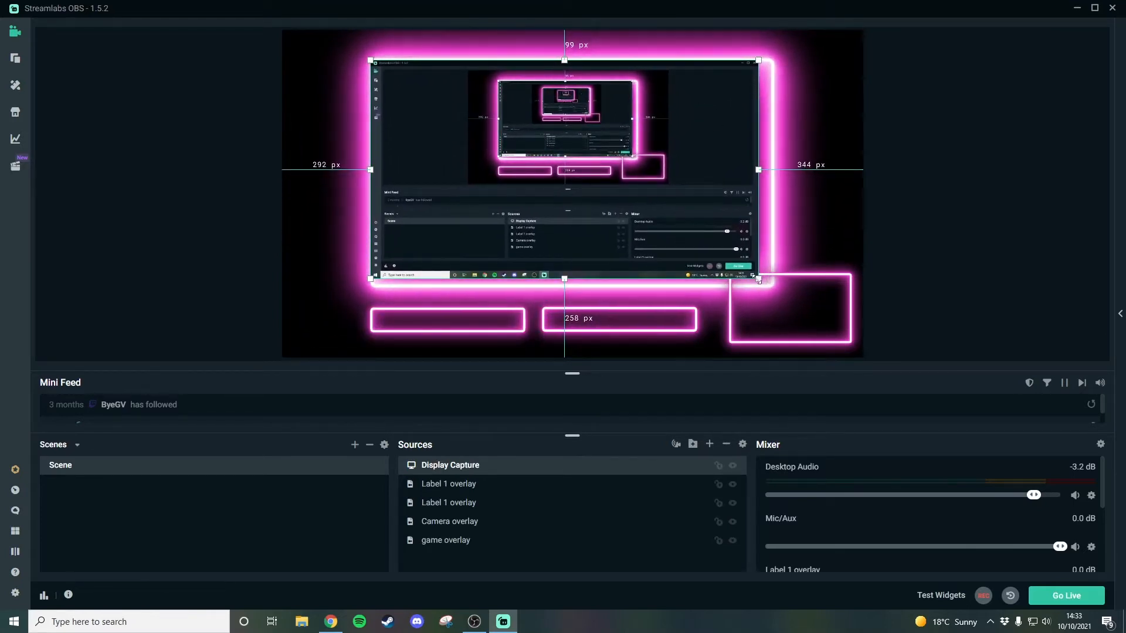
pyautogui.moveTo(758, 279); pyautogui.dragTo(770, 286)
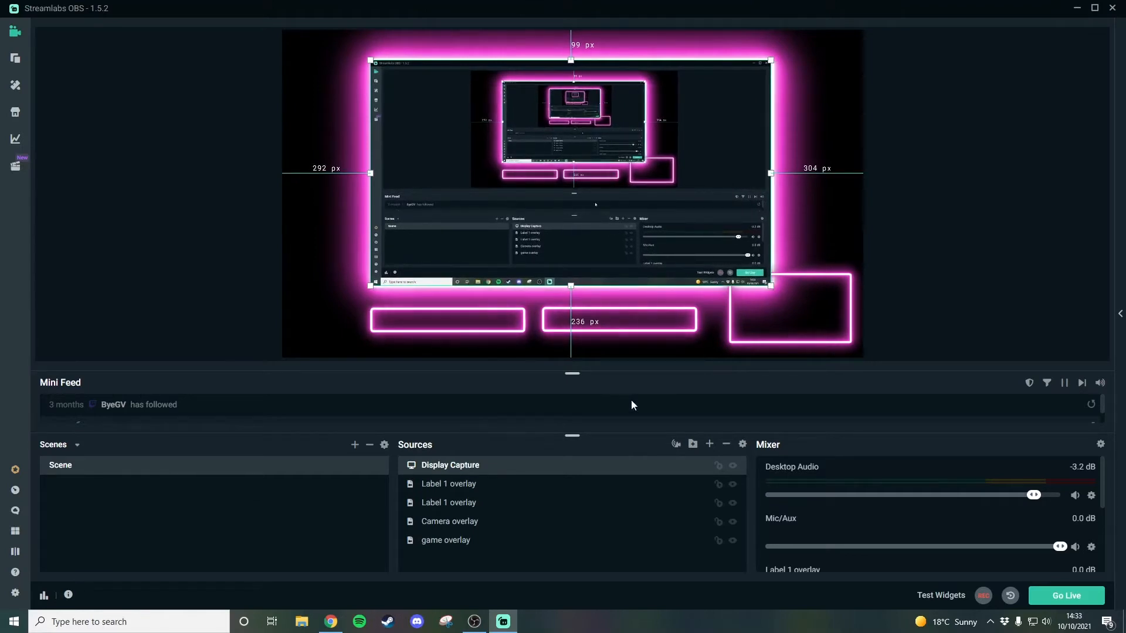
pyautogui.click(238, 311)
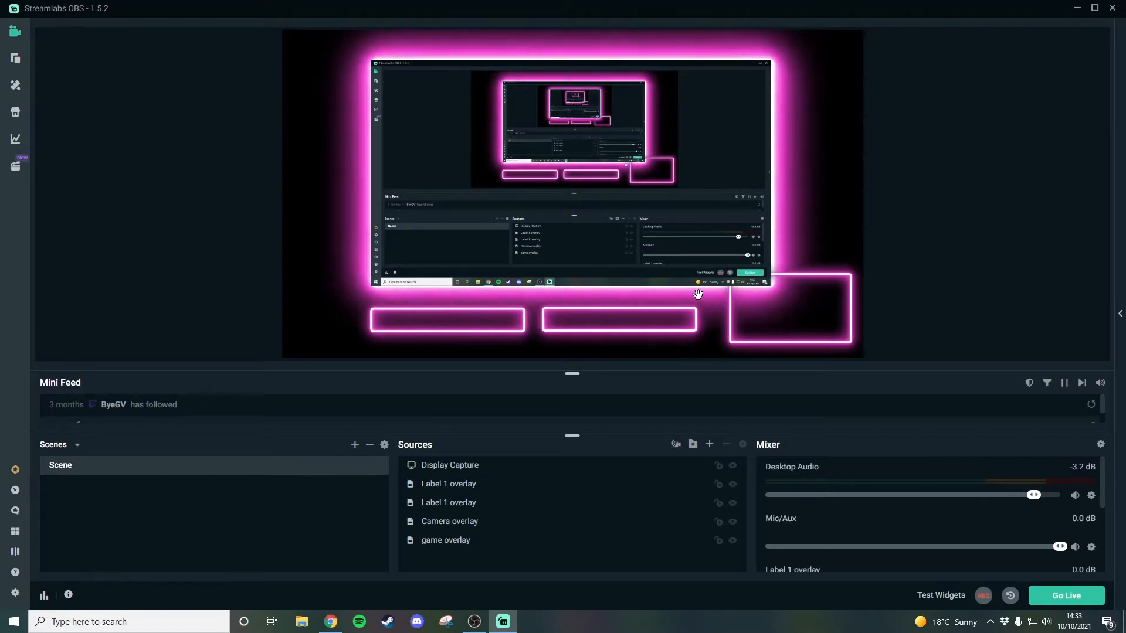
# Step: Order the Display Capture source behind the game overlay as the lowest source in the scene
pyautogui.click(485, 465)
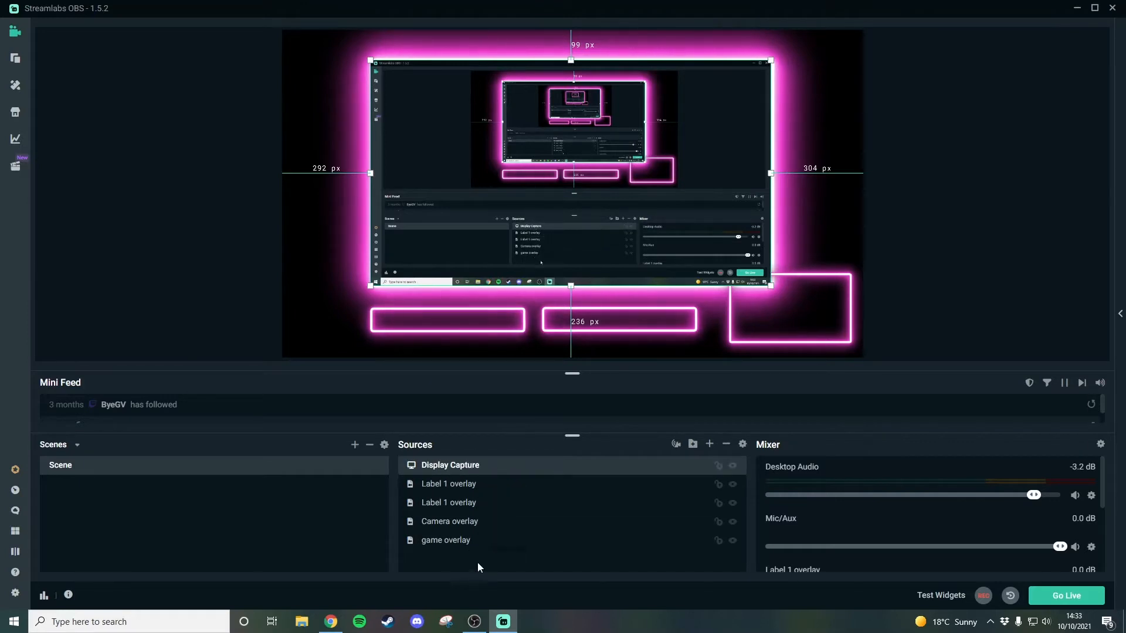
pyautogui.moveTo(477, 561); pyautogui.dragTo(476, 548)
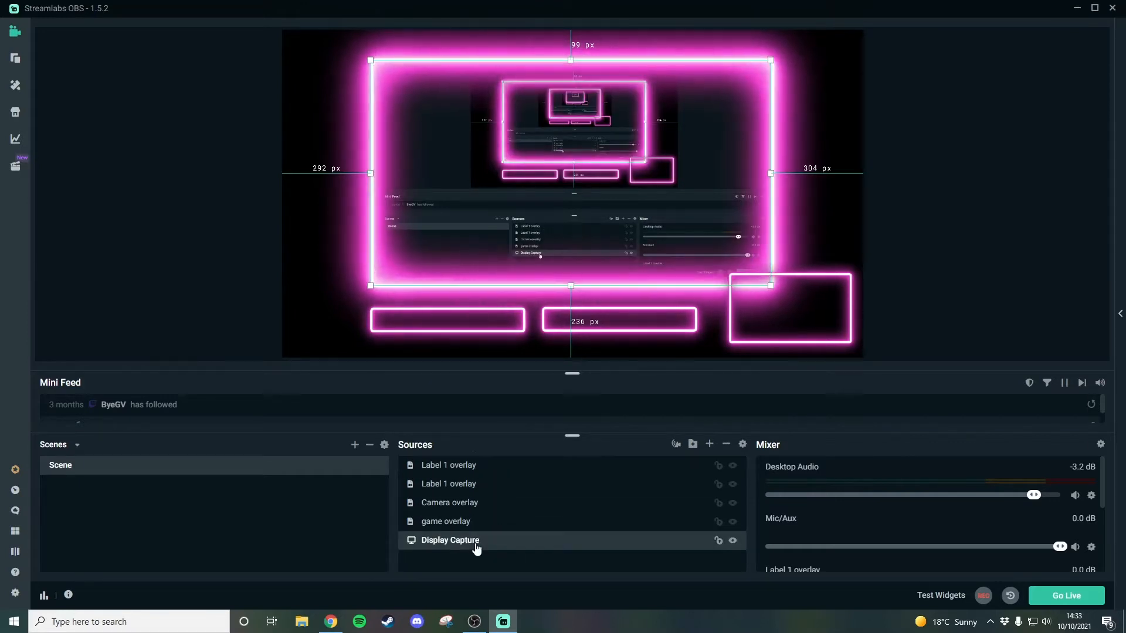
pyautogui.click(190, 233)
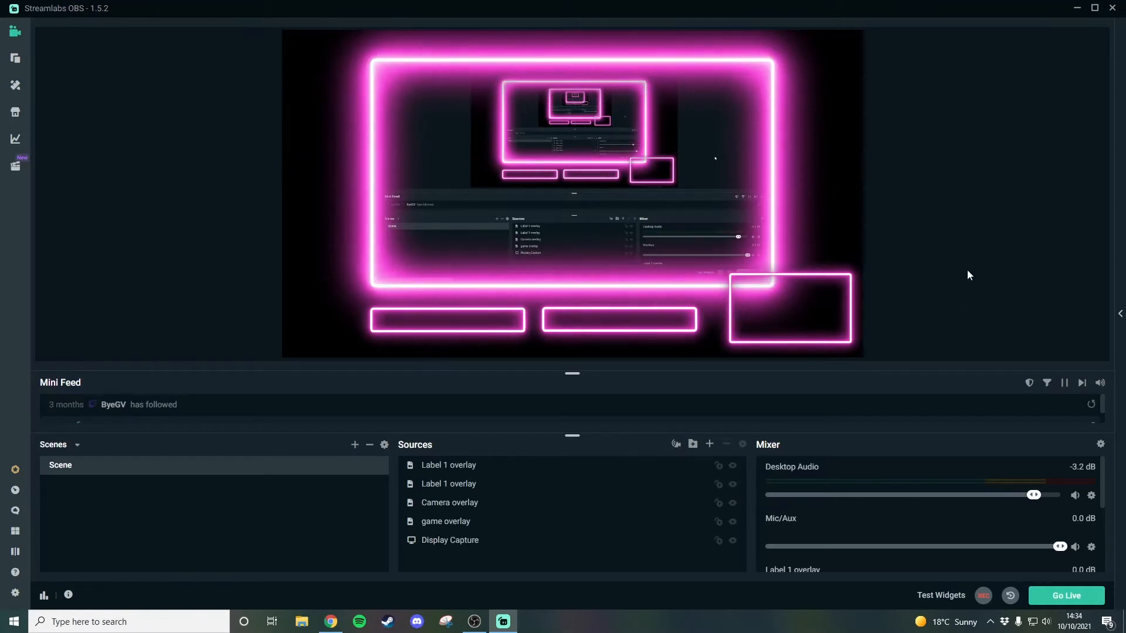
# Step: Add a Video Capture Device source using the Microsoft LifeCam Cinema webcam and hide the webcam access notification
pyautogui.click(709, 443)
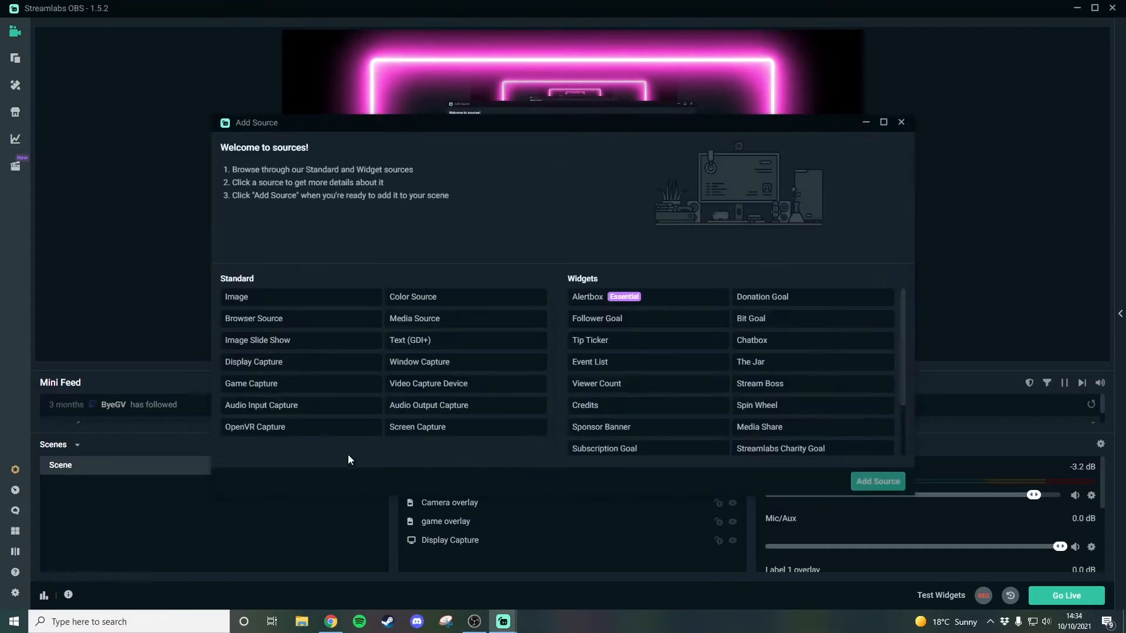
pyautogui.click(460, 389)
pyautogui.click(866, 486)
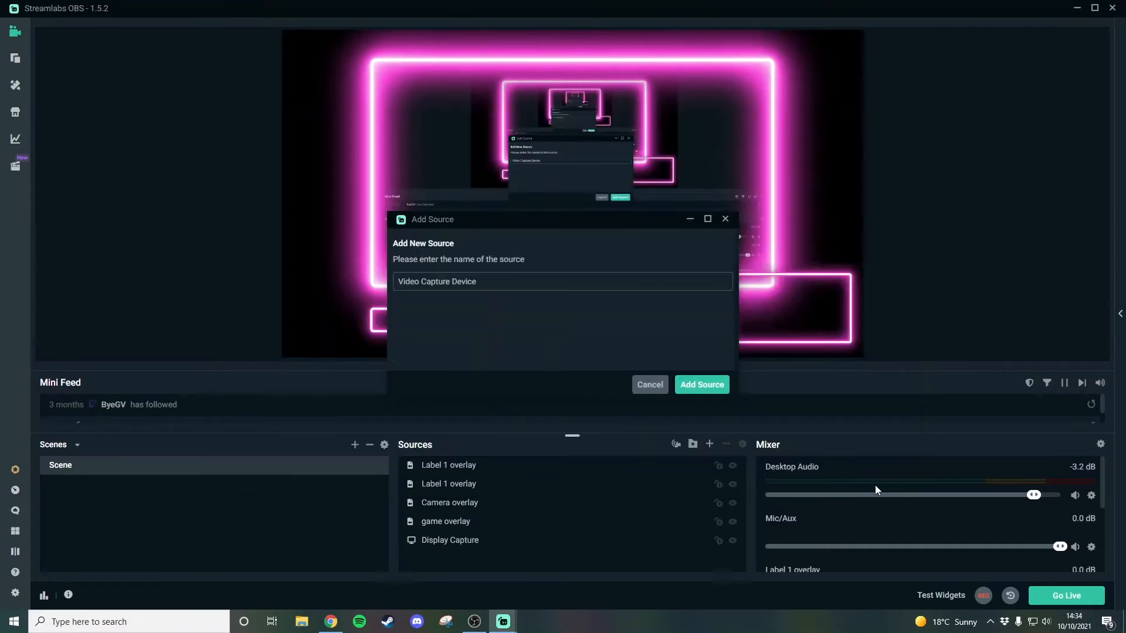
pyautogui.click(701, 385)
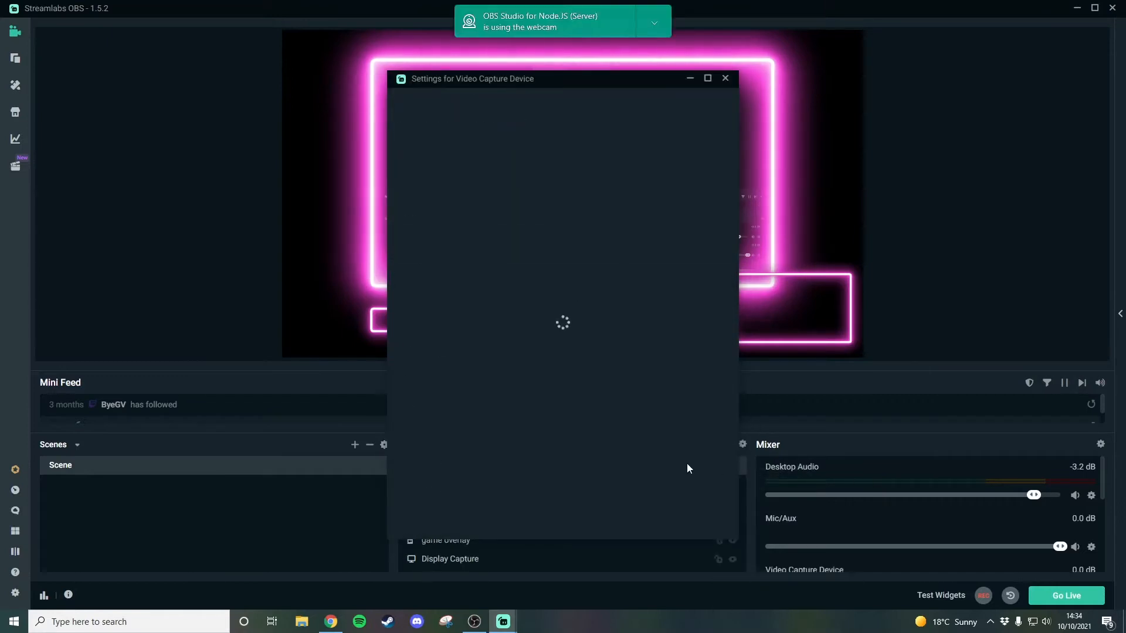
pyautogui.click(654, 23)
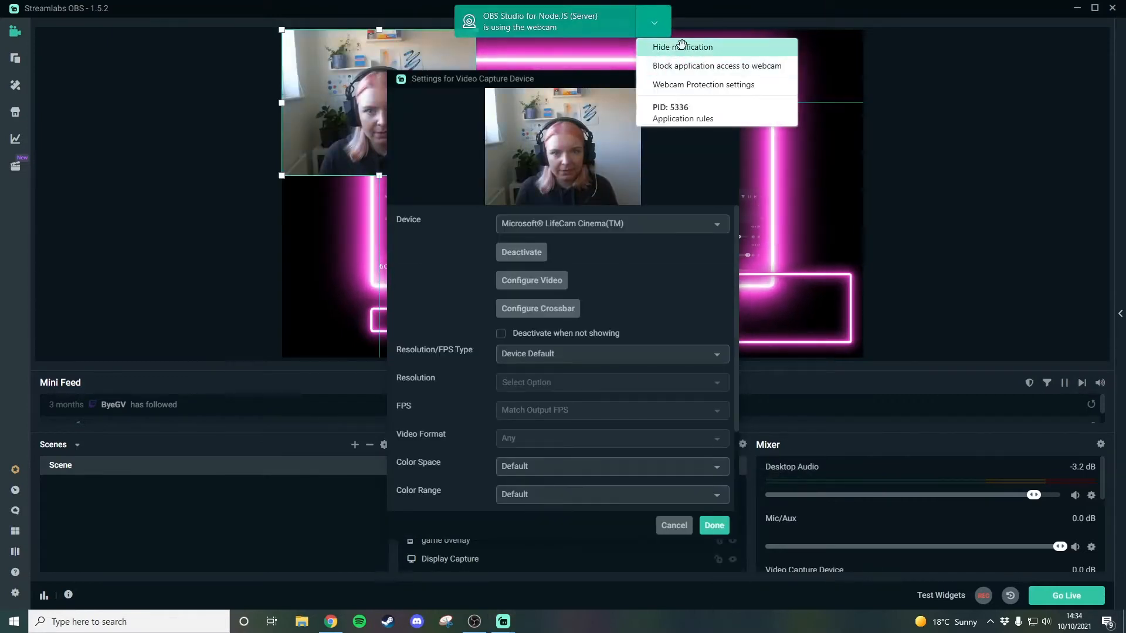
pyautogui.click(660, 47)
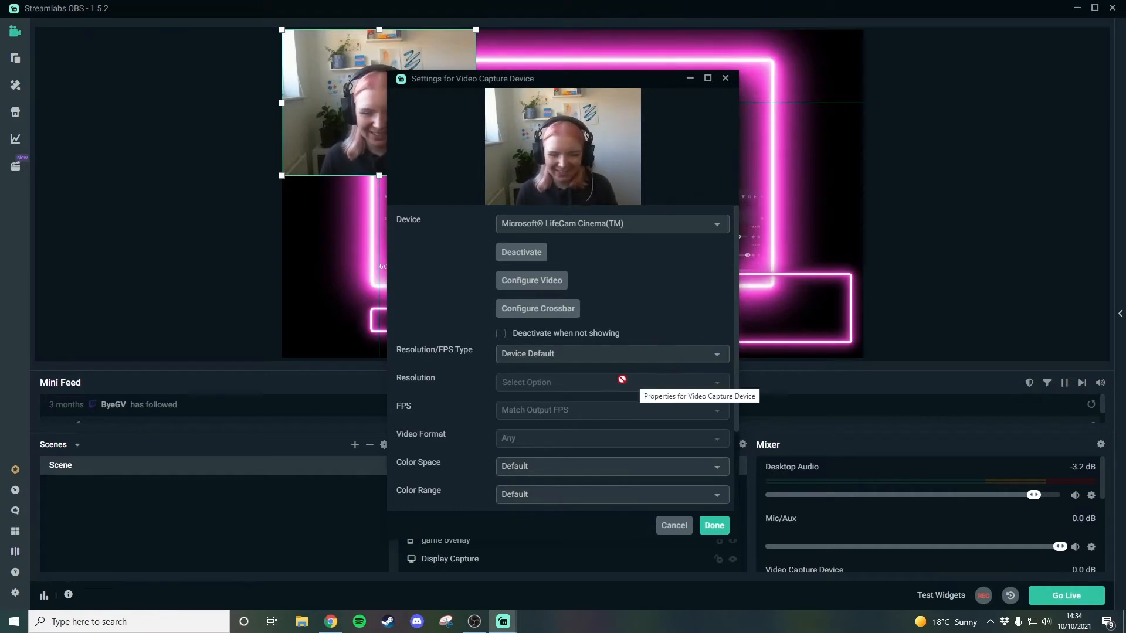
# Step: Set the webcam's Resolution/FPS Type to Custom at 1280x720 and accept its settings
pyautogui.click(598, 349)
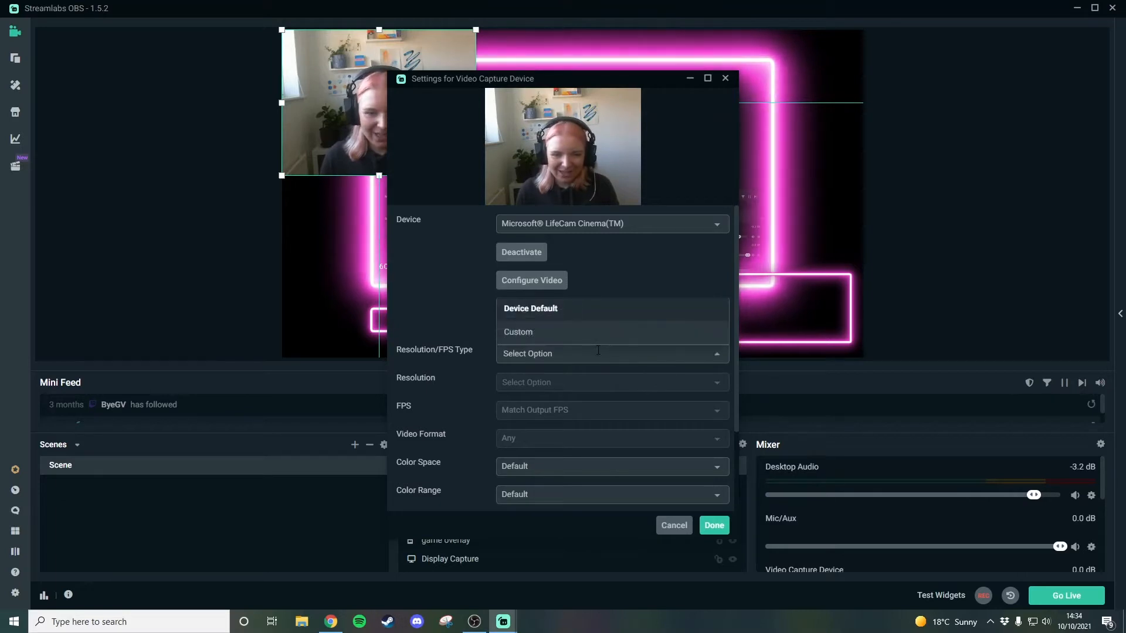
pyautogui.click(538, 332)
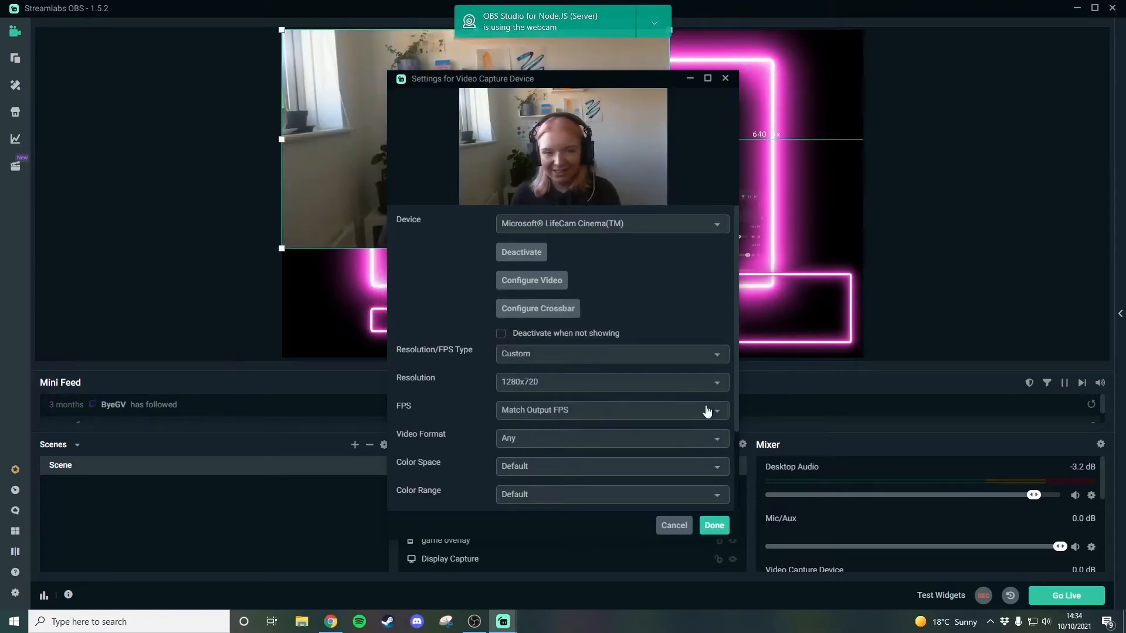
pyautogui.click(714, 526)
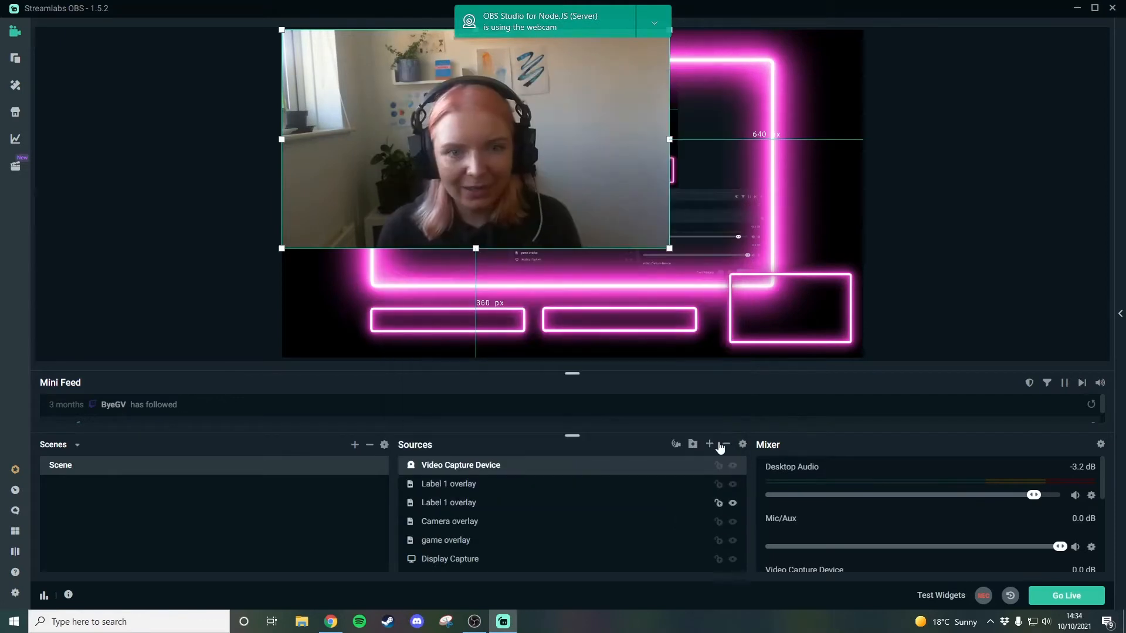
# Step: Hide the webcam notification and shrink the webcam source into the camera frame, about 1481 px from the left and 807 px from the top
pyautogui.click(655, 22)
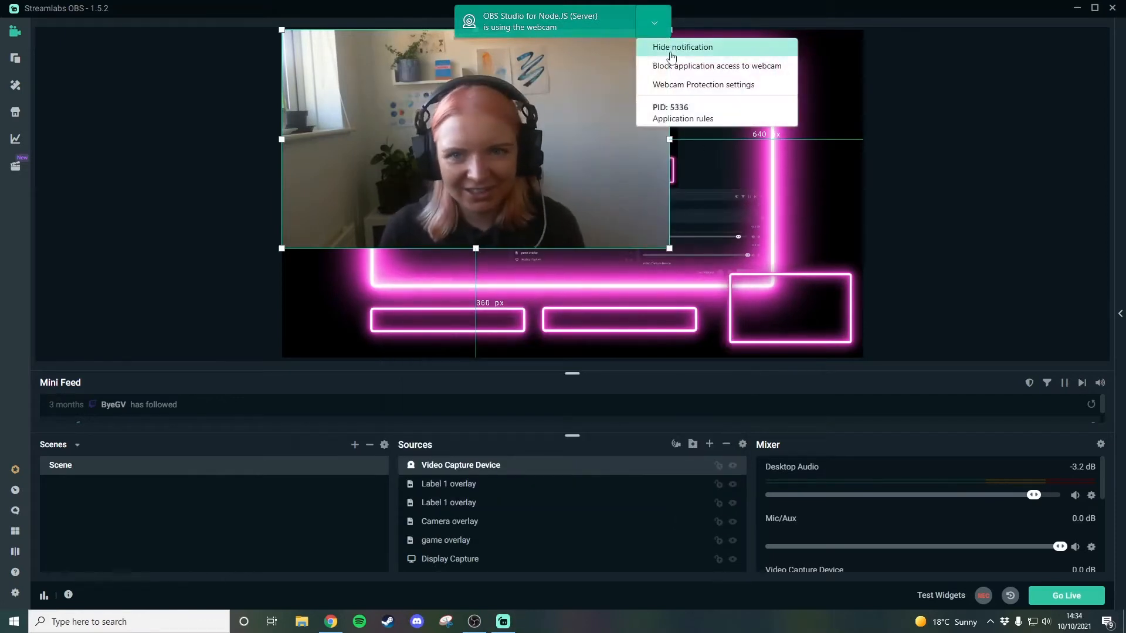
pyautogui.click(672, 47)
pyautogui.moveTo(422, 132); pyautogui.dragTo(605, 226)
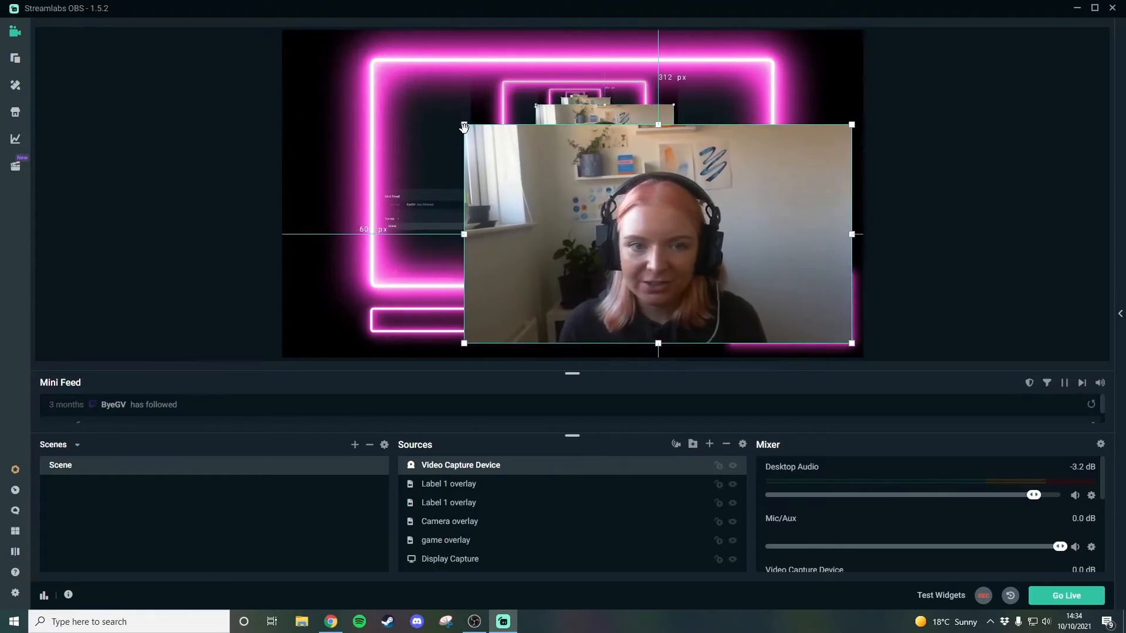
pyautogui.moveTo(464, 126); pyautogui.dragTo(791, 274)
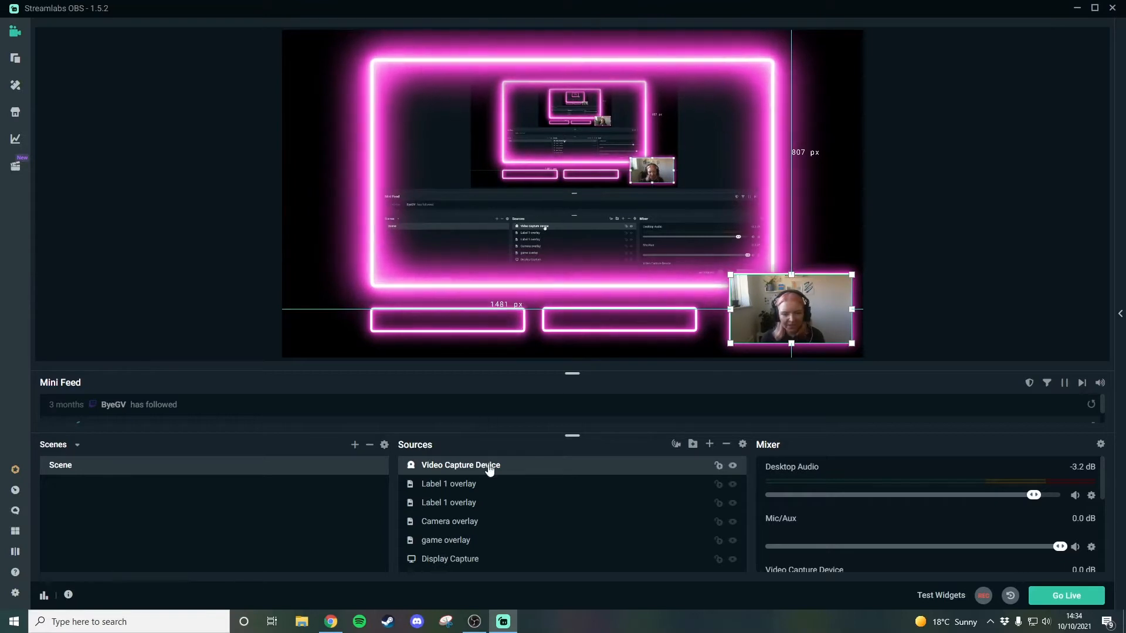
# Step: Order the Video Capture Device source behind the Camera overlay and directly above the game overlay
pyautogui.moveTo(489, 466); pyautogui.dragTo(485, 569)
pyautogui.click(971, 305)
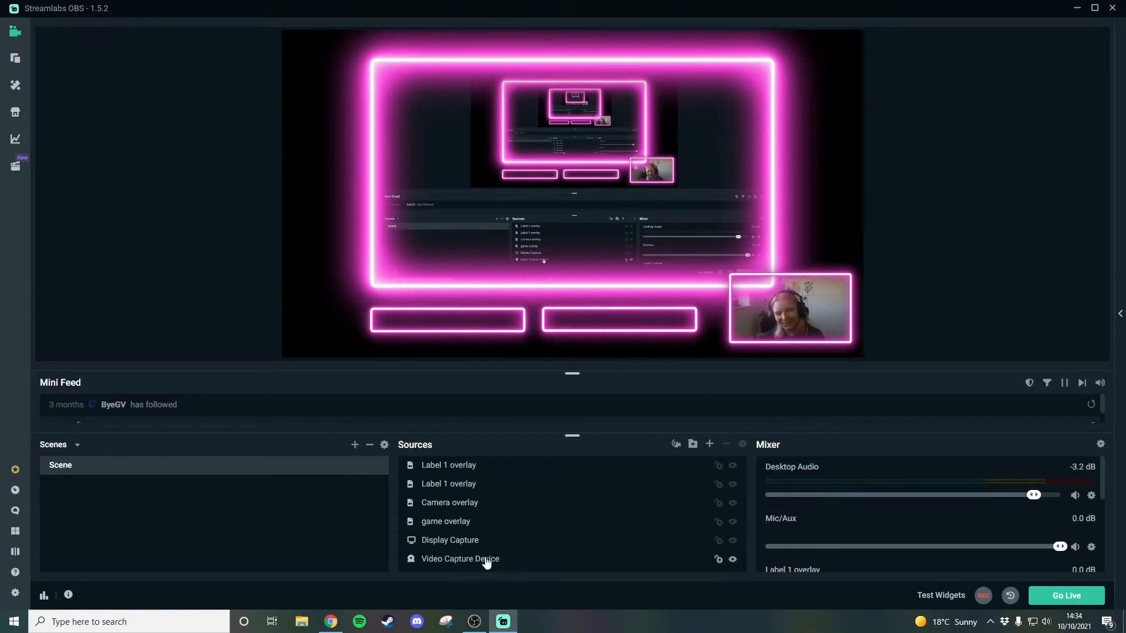
pyautogui.moveTo(486, 563); pyautogui.dragTo(479, 523)
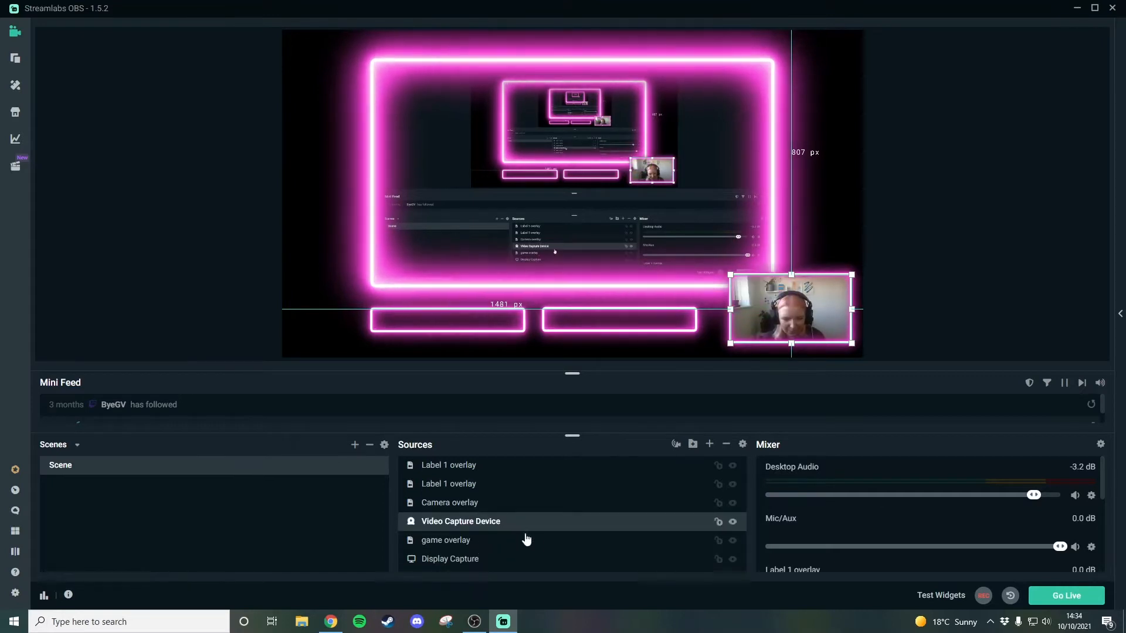
# Step: Check the layer order by selecting the Display Capture, game overlay, Video Capture Device and Camera overlay sources in turn
pyautogui.click(503, 563)
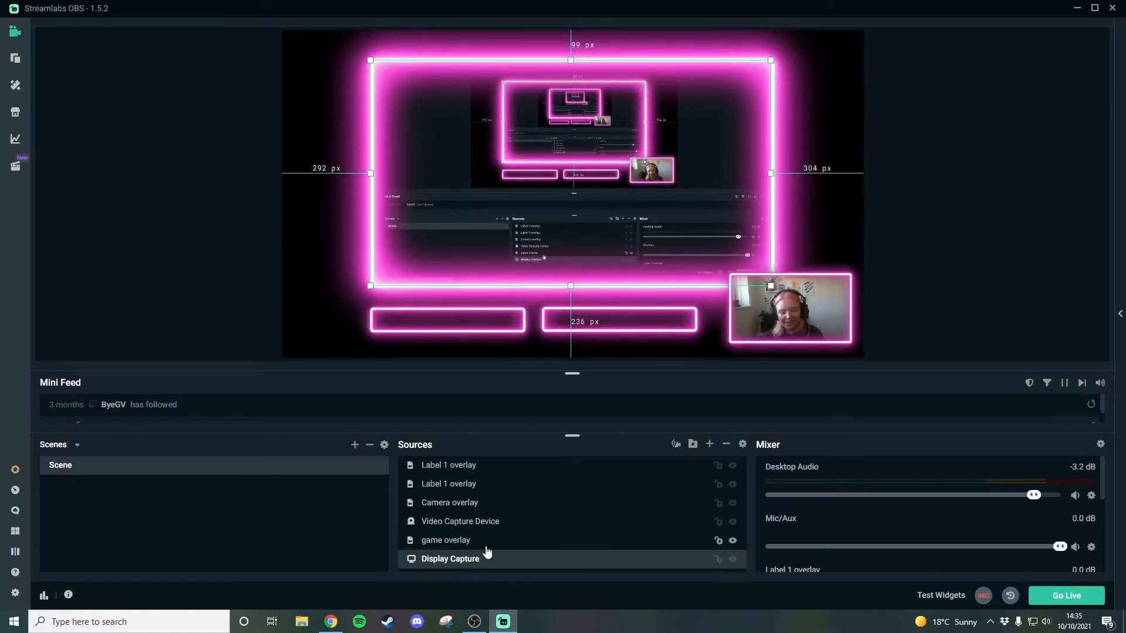
pyautogui.click(492, 544)
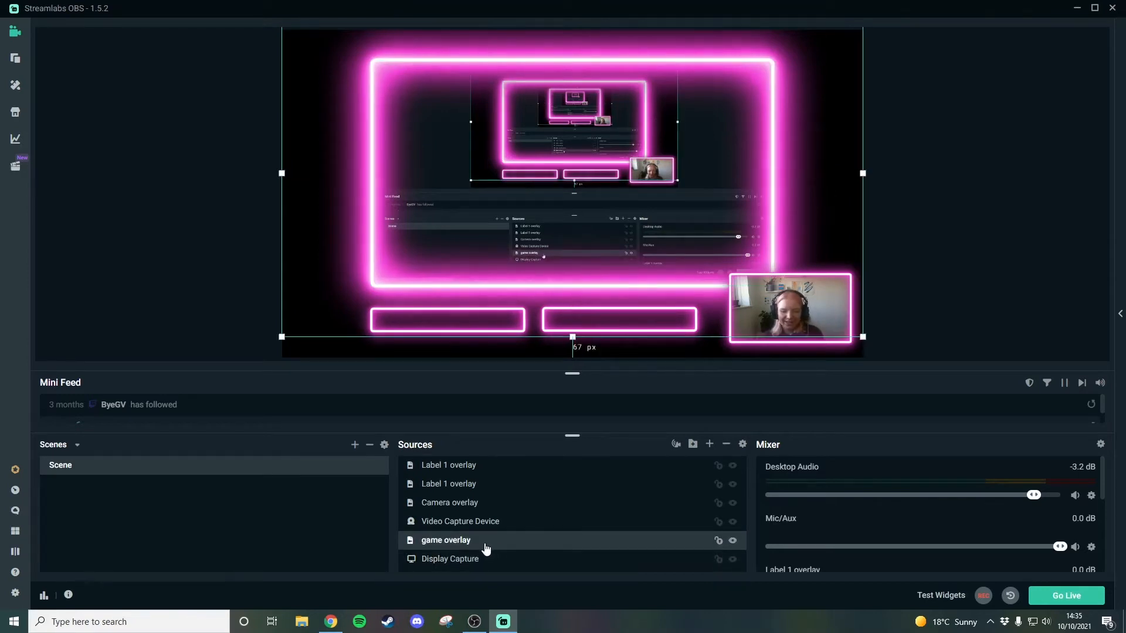
pyautogui.click(500, 523)
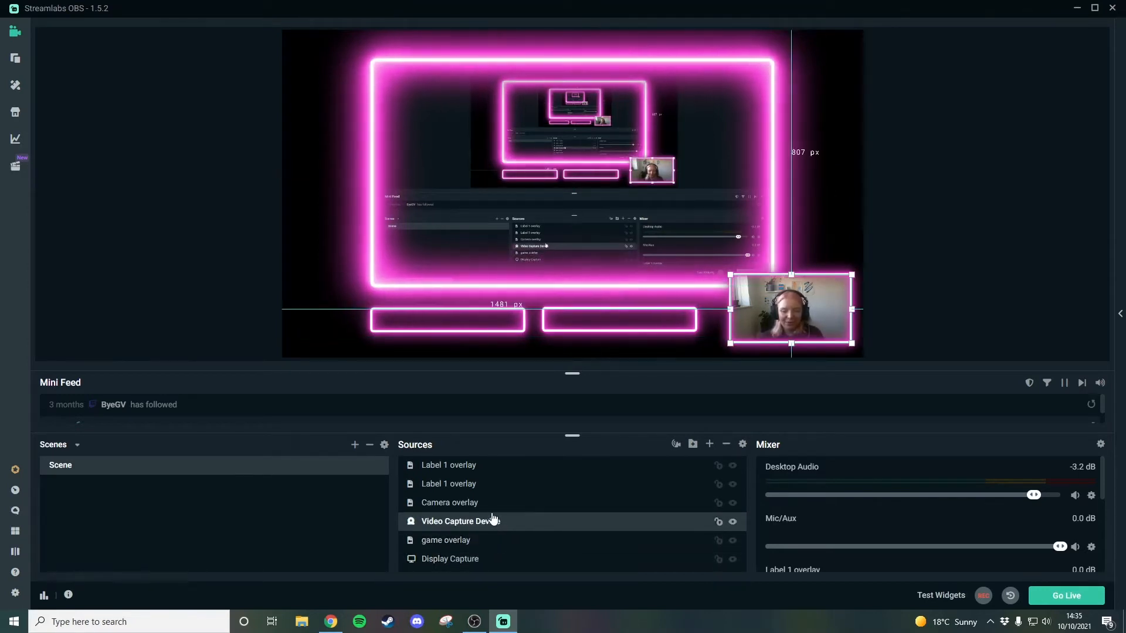
pyautogui.click(502, 510)
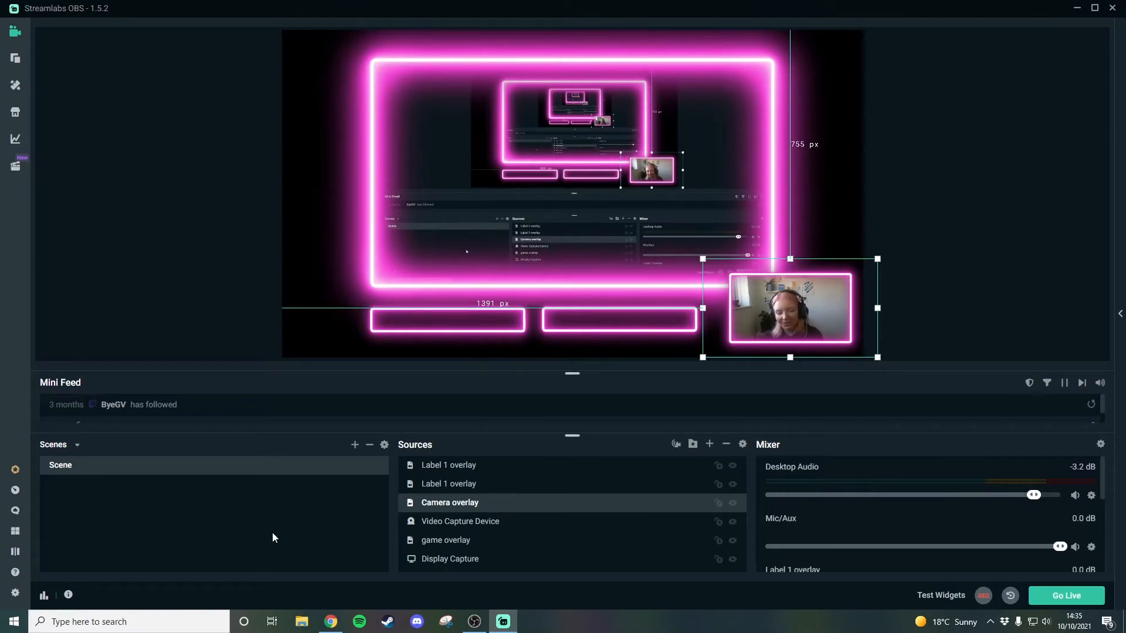
pyautogui.click(214, 314)
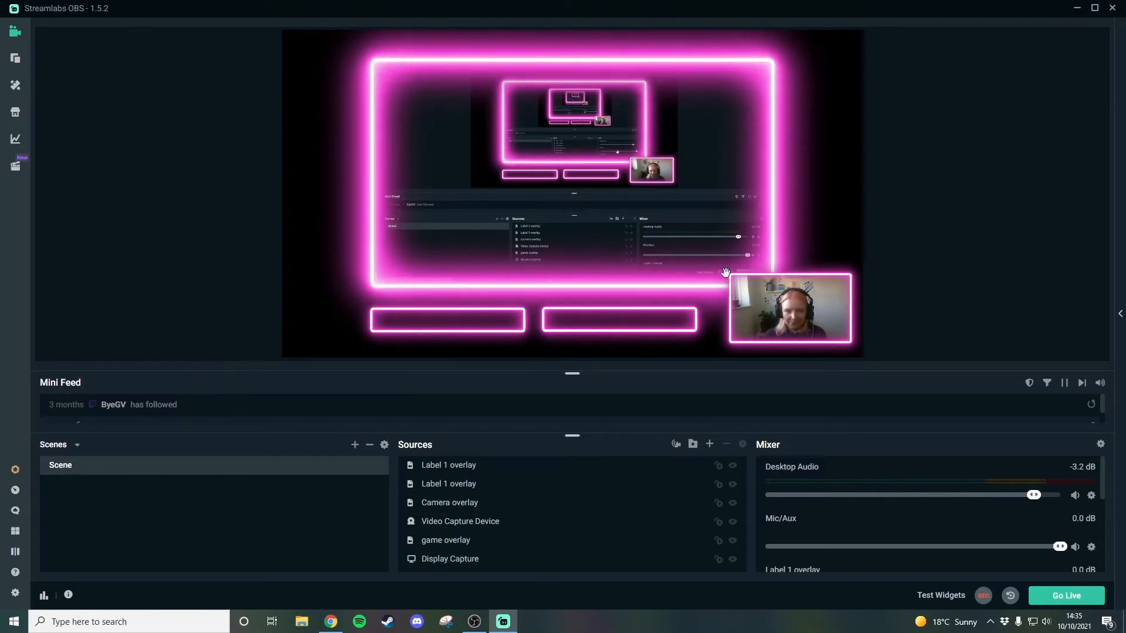
# Step: Add a Stream Label widget source with the All-Time Top Donator label type
pyautogui.click(709, 444)
pyautogui.scroll(-3, 736, 431)
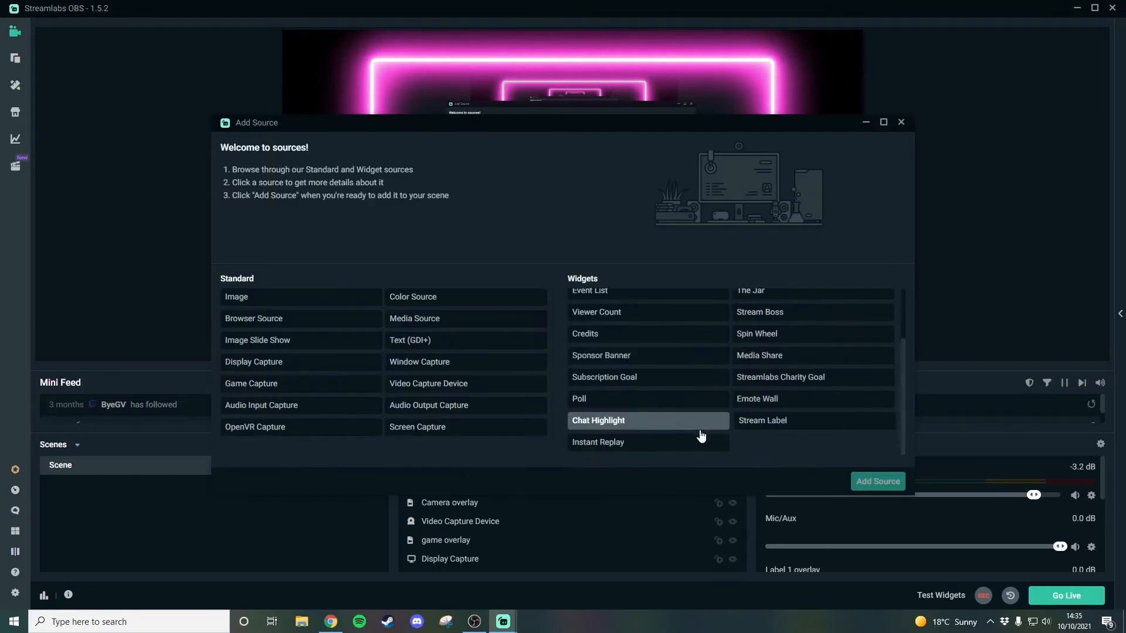
pyautogui.click(762, 421)
pyautogui.click(878, 481)
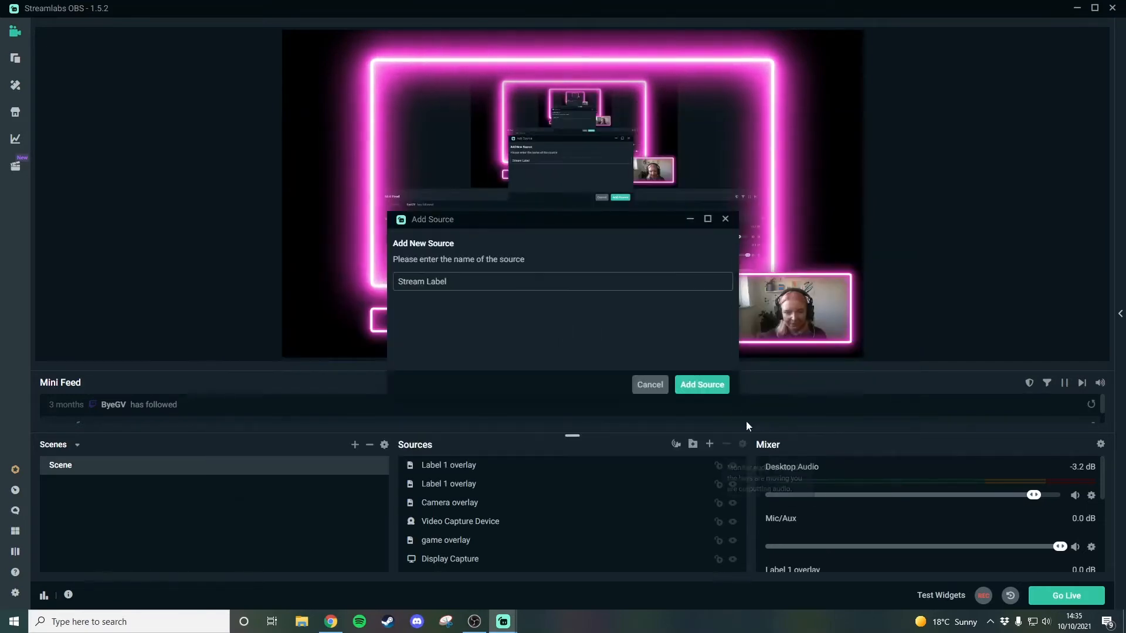
pyautogui.click(704, 386)
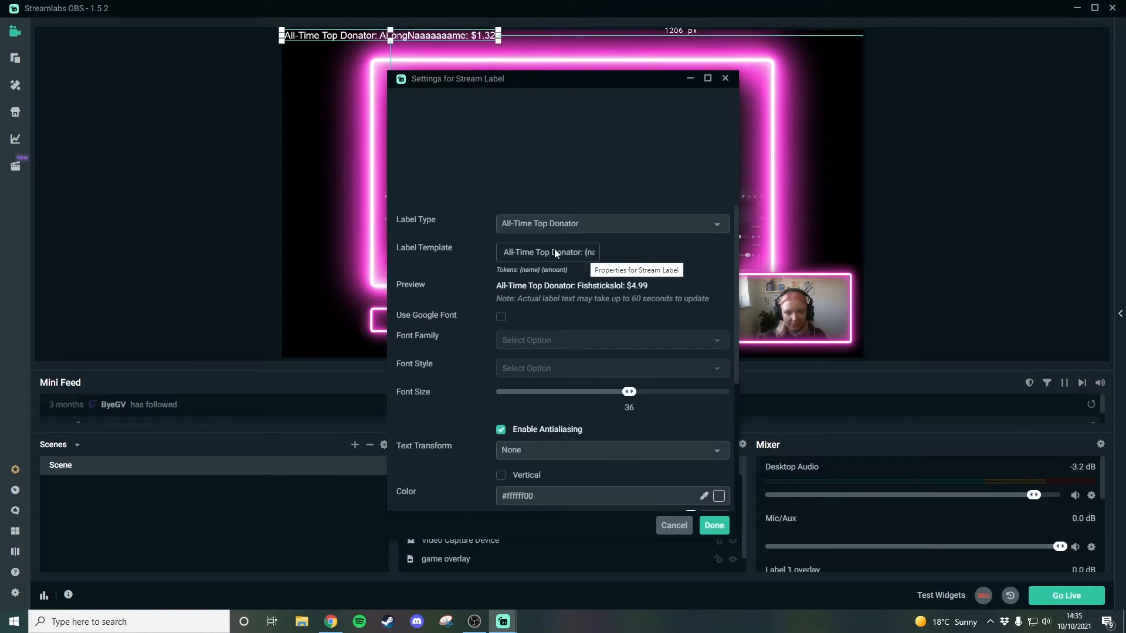
pyautogui.click(714, 526)
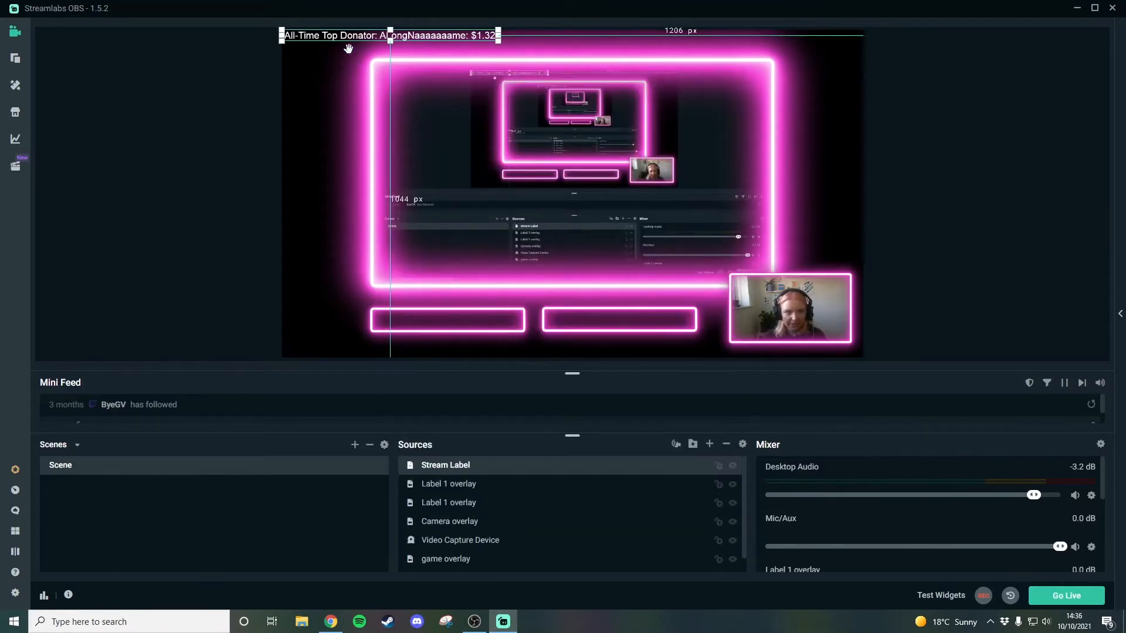
# Step: Place the stream label in the left label frame, about 306 px from the left and 105 px from the bottom, ordered behind both label overlays
pyautogui.moveTo(326, 35); pyautogui.dragTo(422, 321)
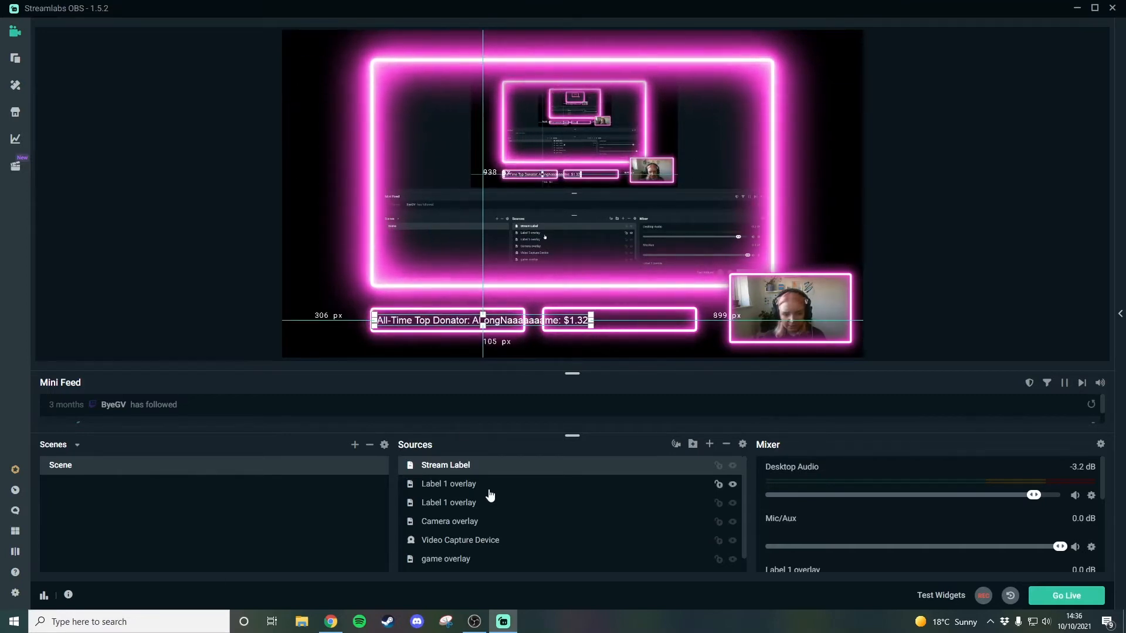
pyautogui.scroll(-1, 468, 482)
pyautogui.scroll(1, 515, 477)
pyautogui.moveTo(457, 469); pyautogui.dragTo(456, 514)
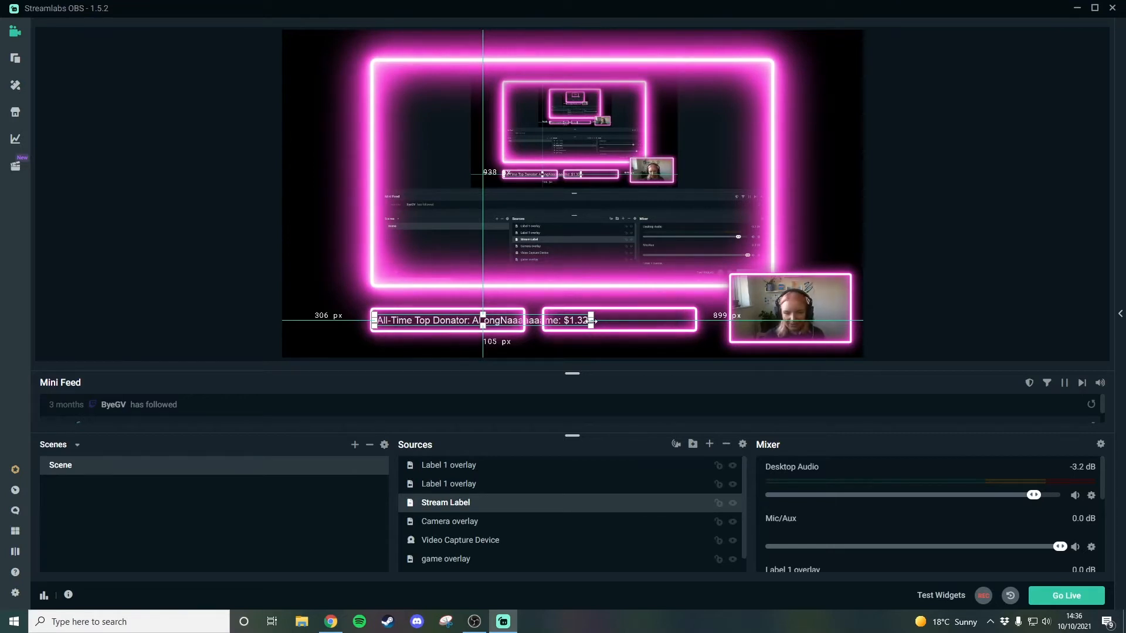
# Step: Crop the stream label's right end to the inner edge of its frame, about 1131 px from the canvas's right edge
pyautogui.moveTo(592, 321); pyautogui.dragTo(521, 321)
pyautogui.click(340, 347)
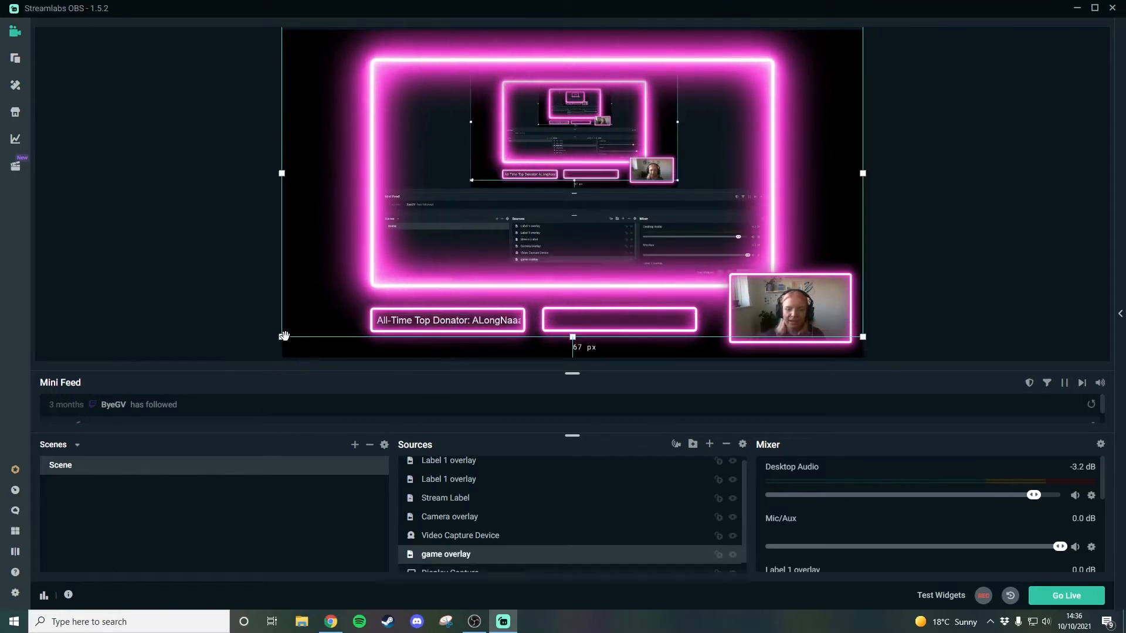
pyautogui.click(222, 332)
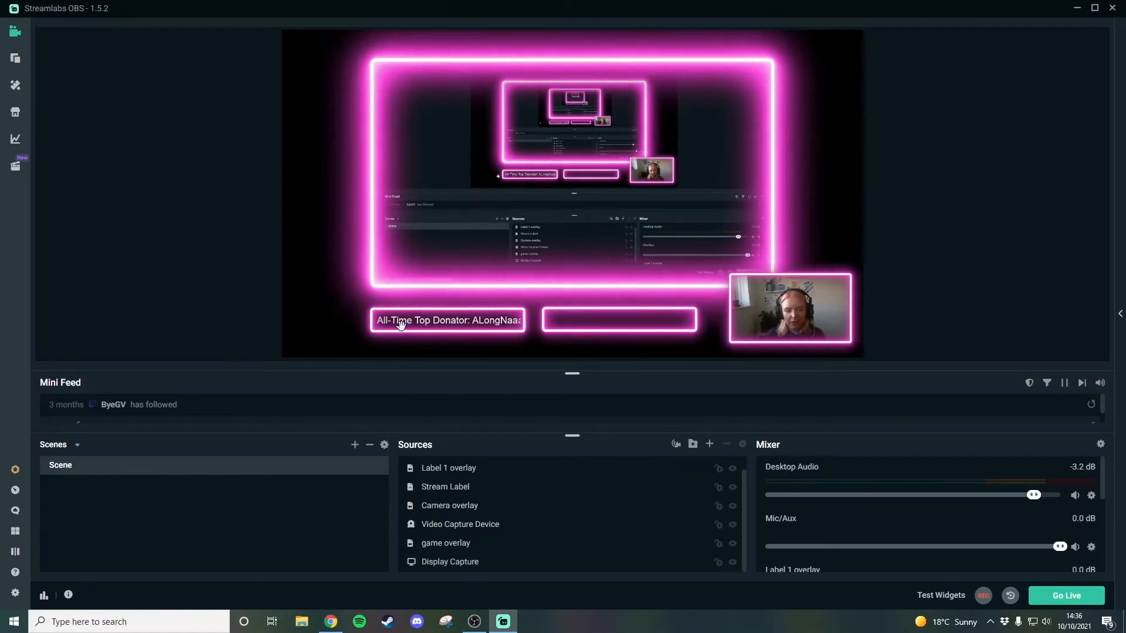
# Step: Add a Scroll filter to the Stream Label source
pyautogui.click(446, 321)
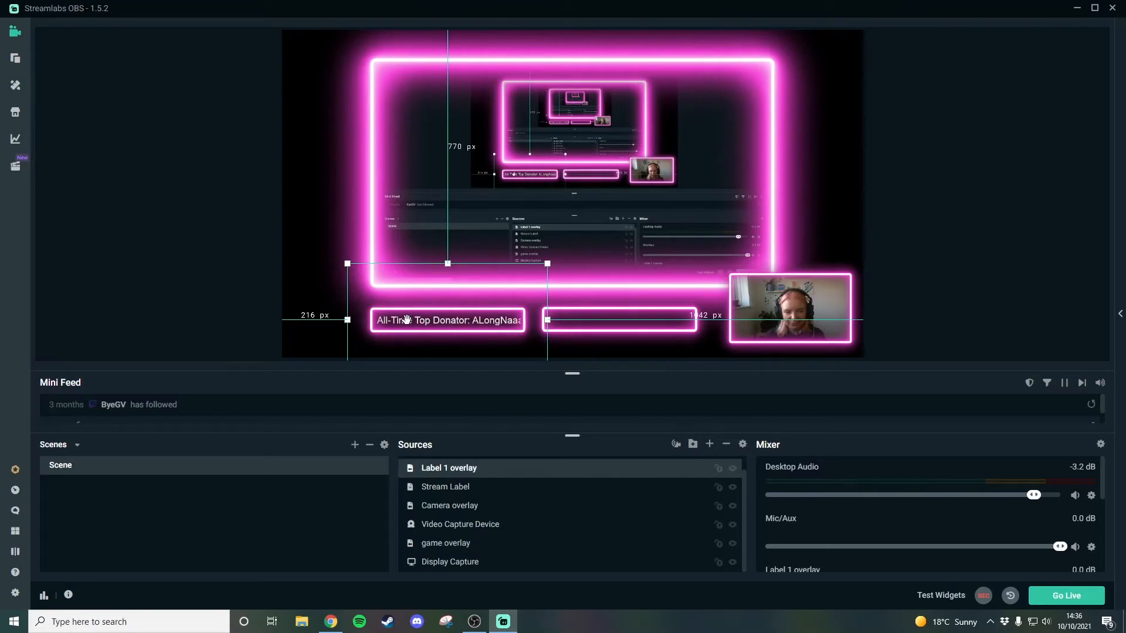
pyautogui.click(495, 490)
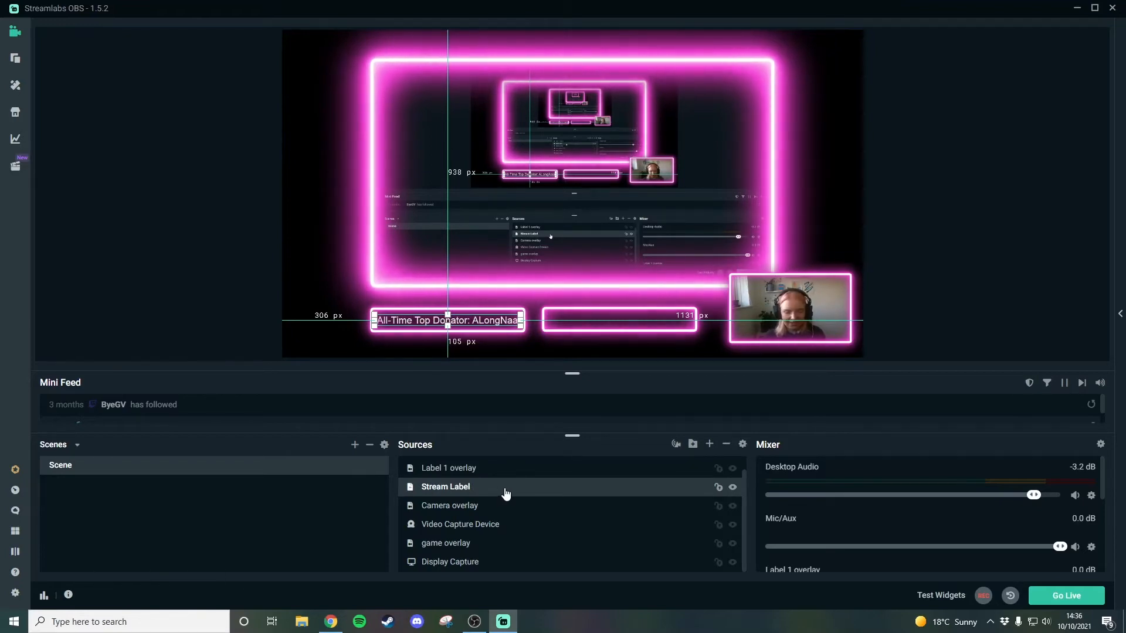
pyautogui.rightClick(497, 488)
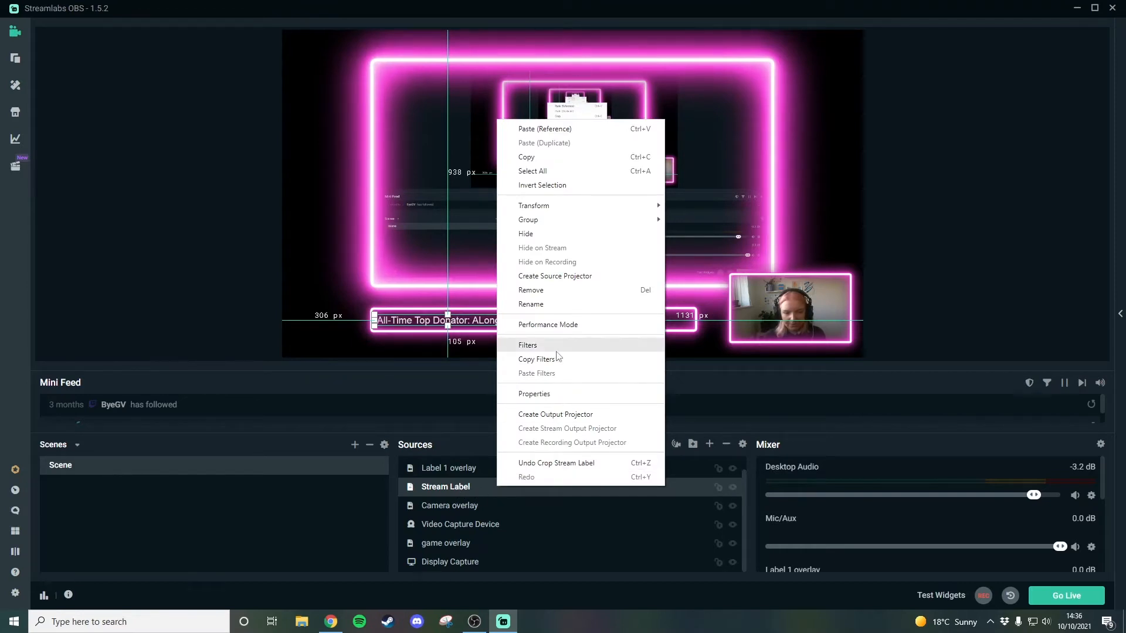
pyautogui.click(528, 346)
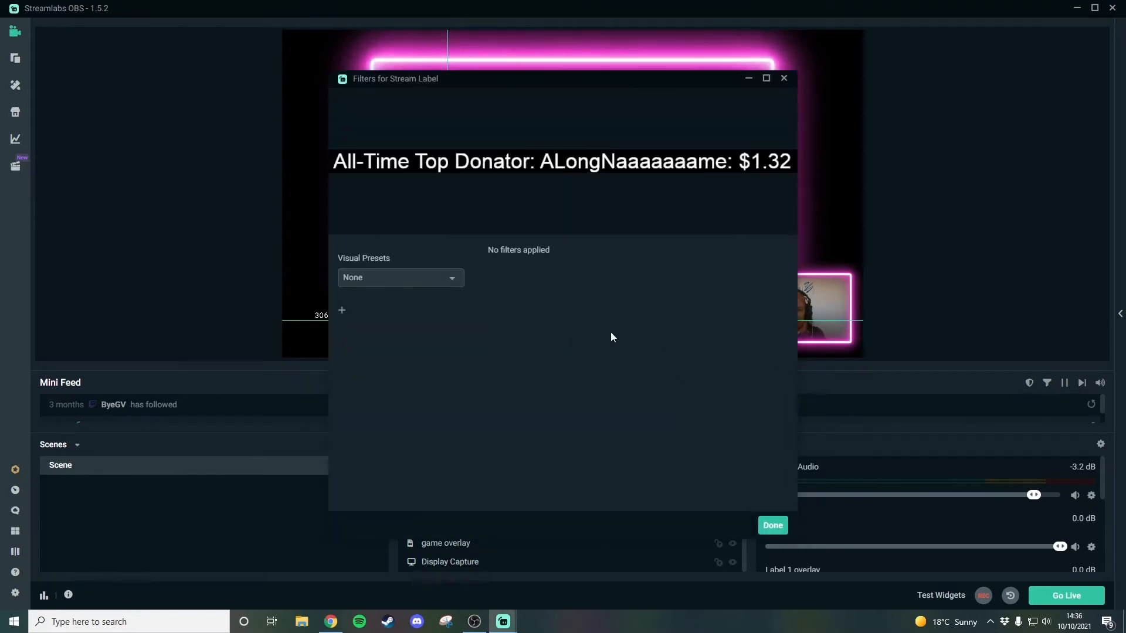
pyautogui.click(342, 311)
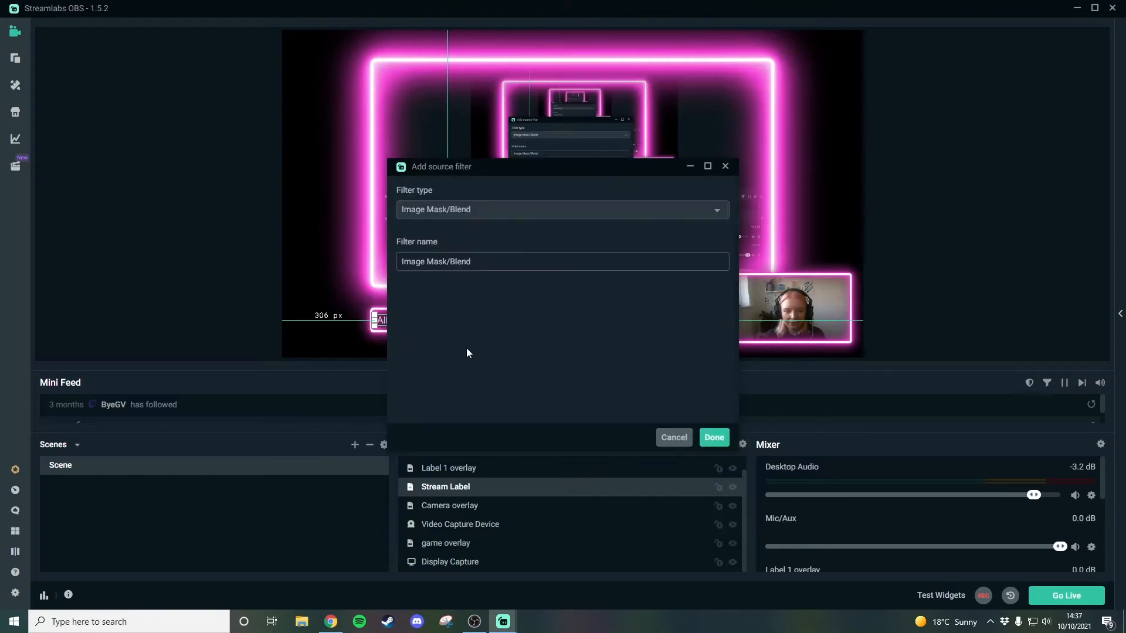
pyautogui.click(509, 217)
pyautogui.click(444, 320)
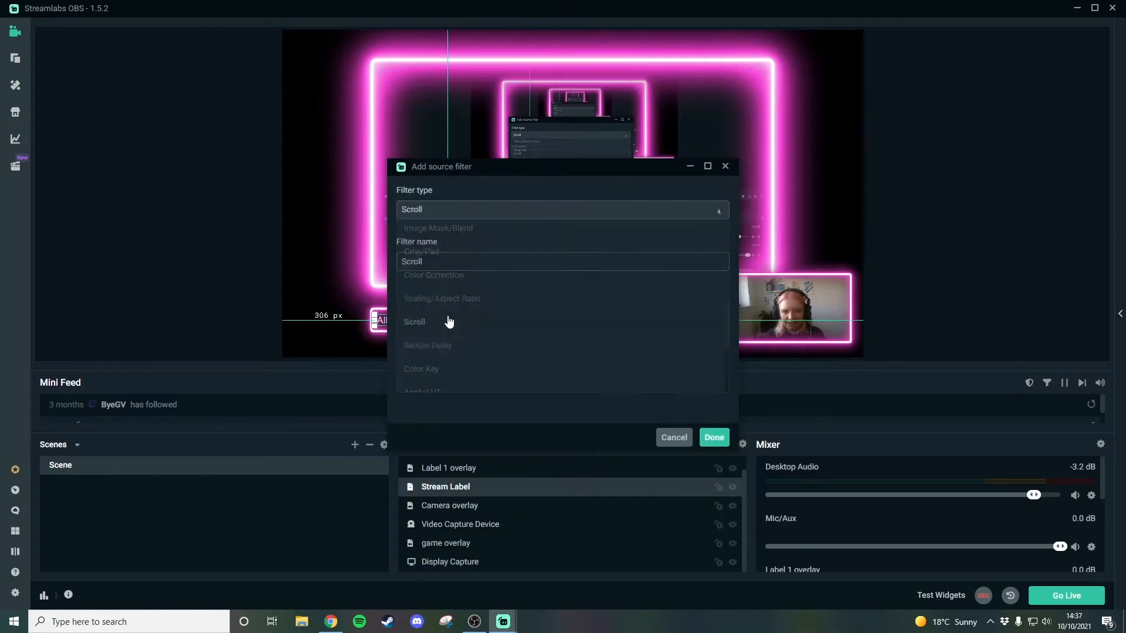
pyautogui.click(714, 438)
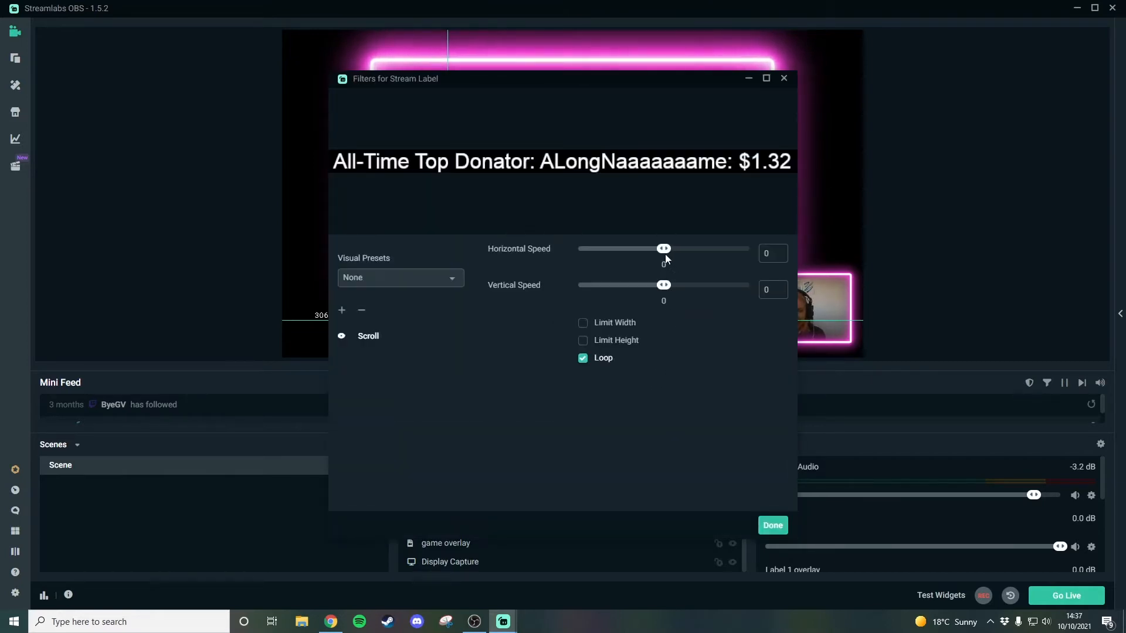
# Step: Set the Scroll filter's horizontal speed to 500 and finish the Stream Label's filter settings
pyautogui.moveTo(664, 252); pyautogui.dragTo(676, 253)
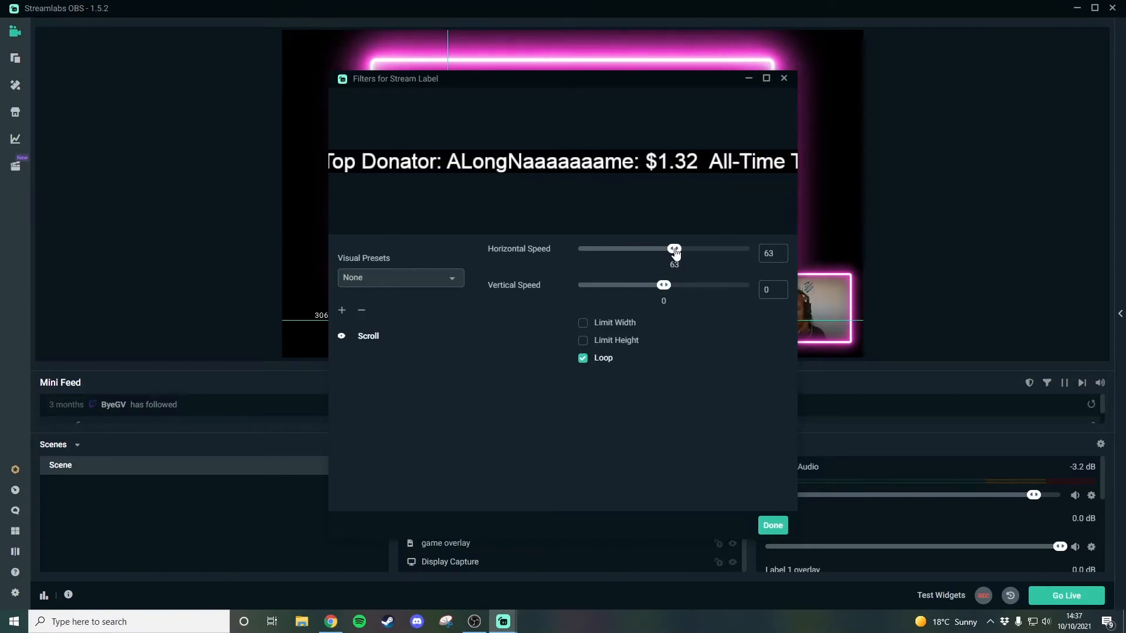
pyautogui.moveTo(675, 252); pyautogui.dragTo(754, 252)
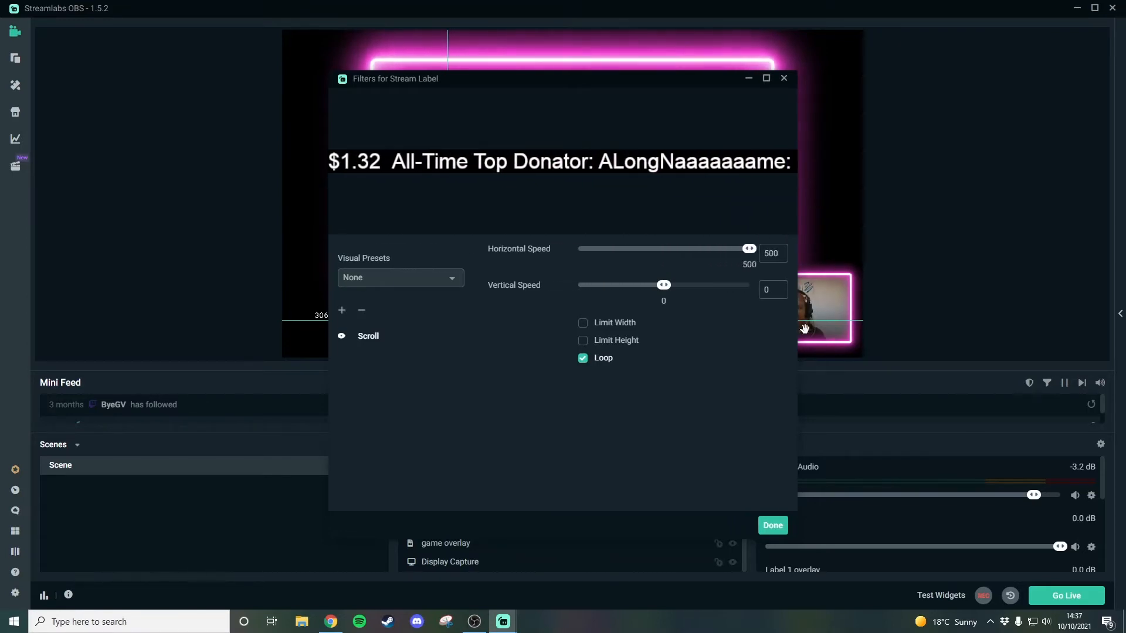
pyautogui.click(773, 526)
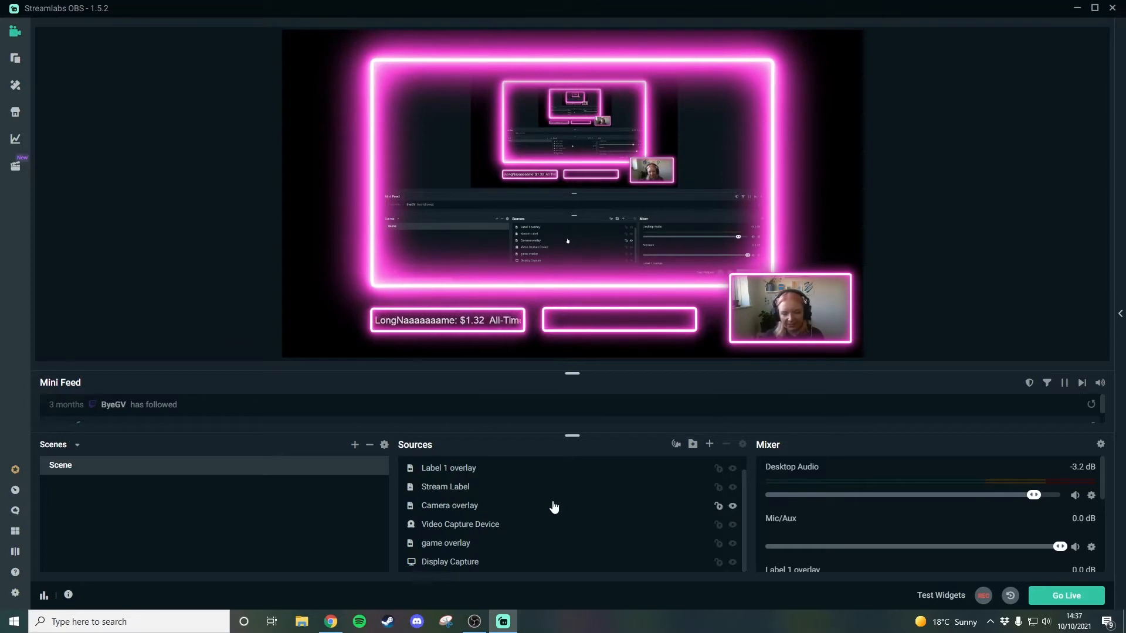
# Step: Group the left frame's Label 1 overlay and the Stream Label into a folder named Label 1
pyautogui.scroll(1, 497, 529)
pyautogui.scroll(-1, 498, 529)
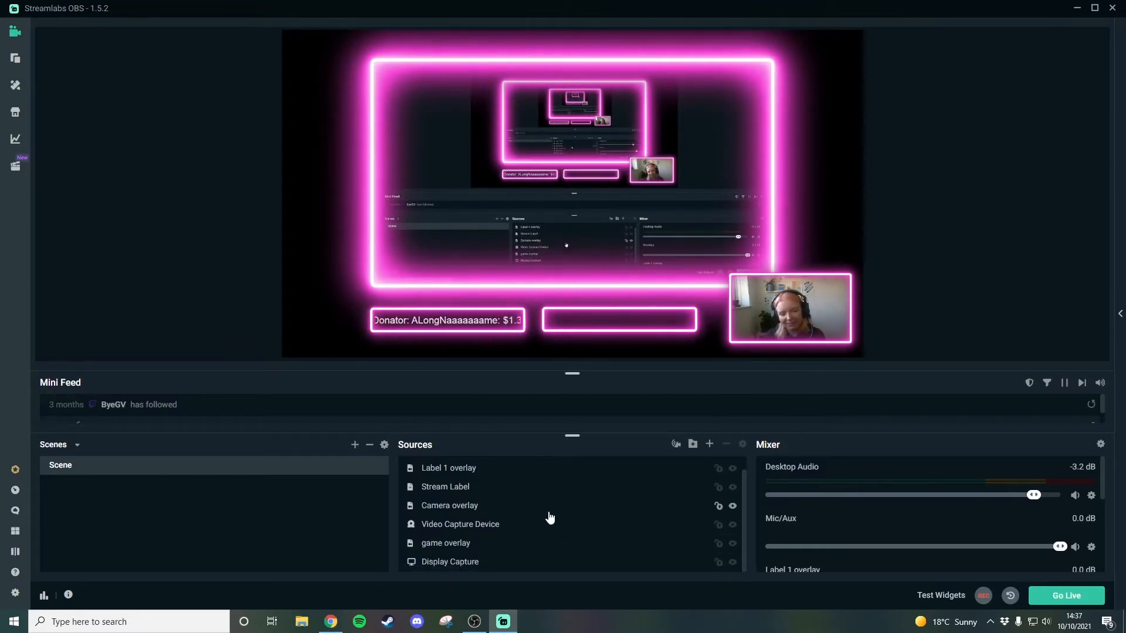
pyautogui.scroll(2, 549, 517)
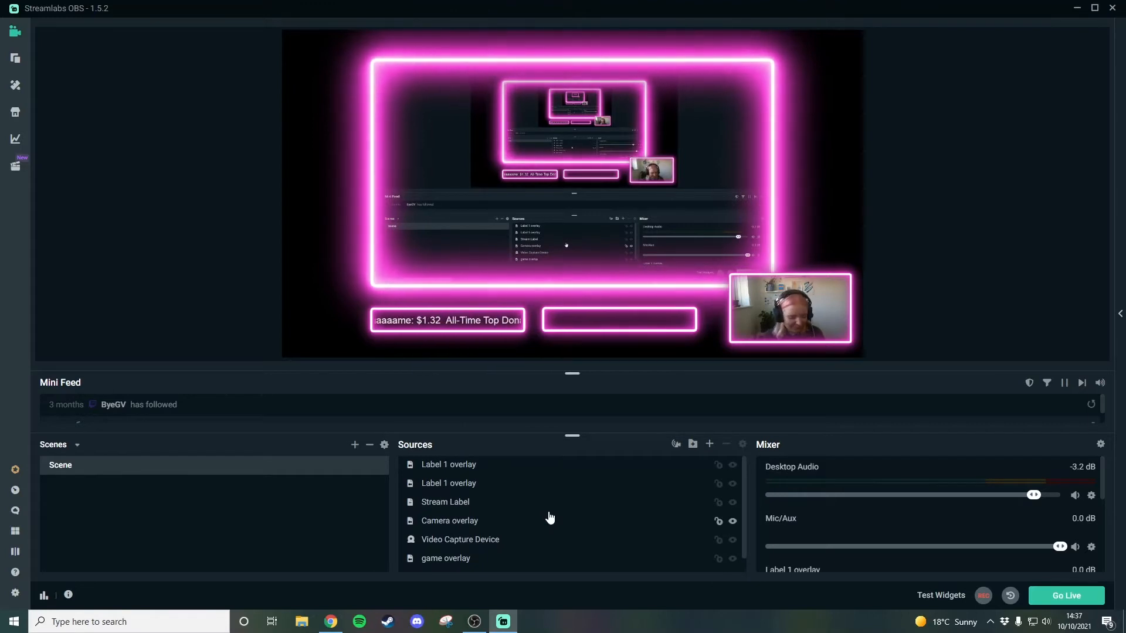
pyautogui.click(490, 487)
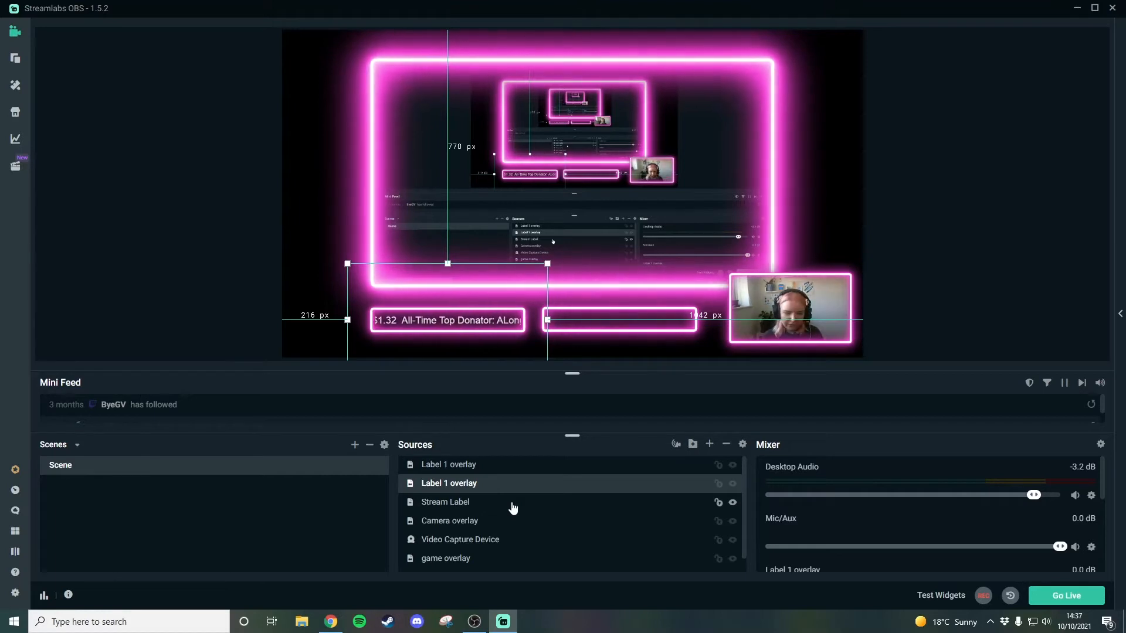
pyautogui.keyDown('ctrl'); pyautogui.click(528, 503); pyautogui.keyUp('ctrl')
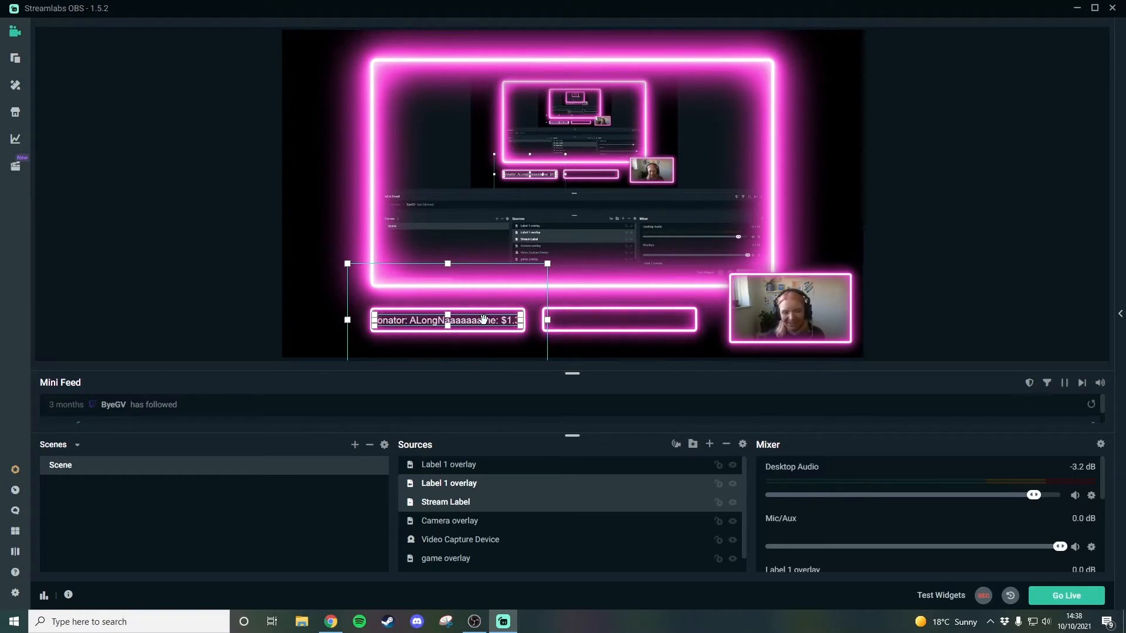
pyautogui.rightClick(524, 493)
pyautogui.moveTo(566, 368)
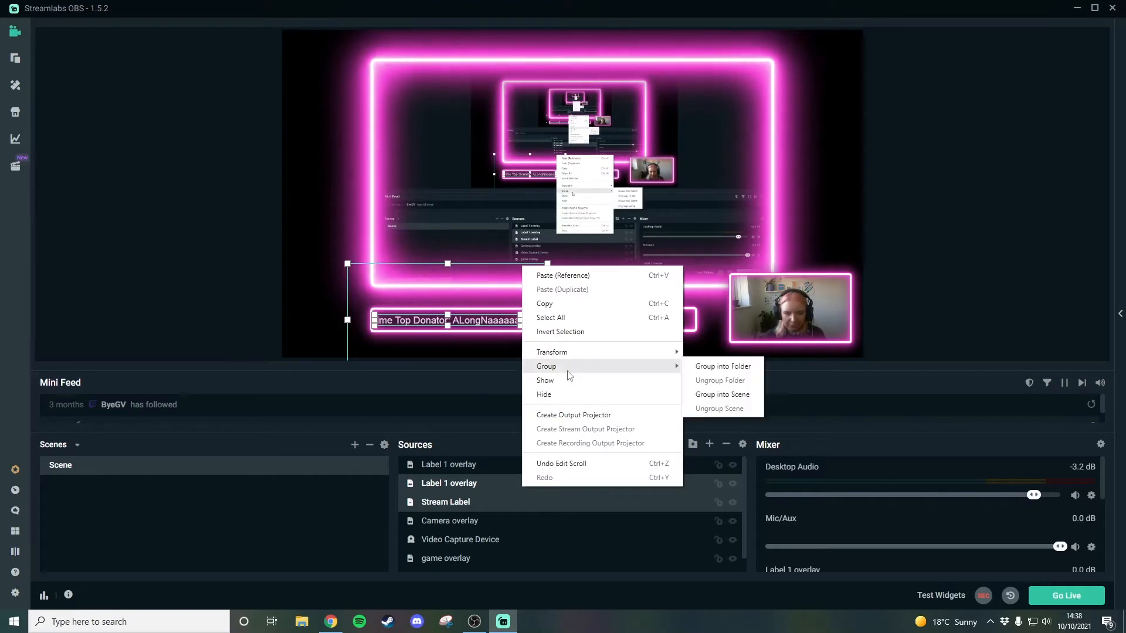
pyautogui.click(749, 368)
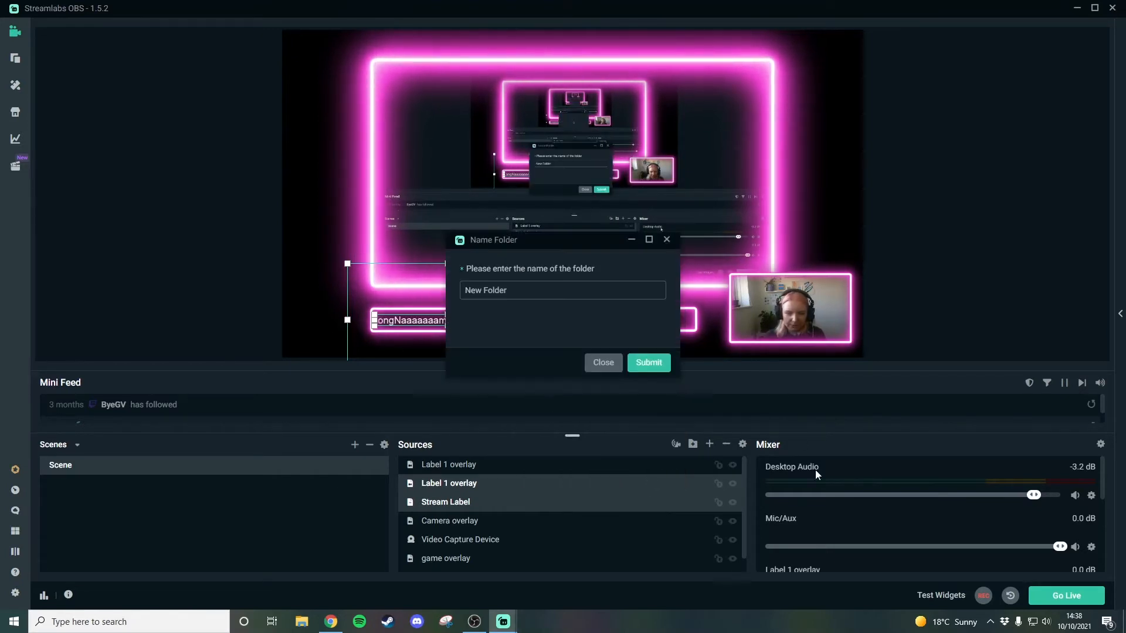
pyautogui.tripleClick(509, 292)
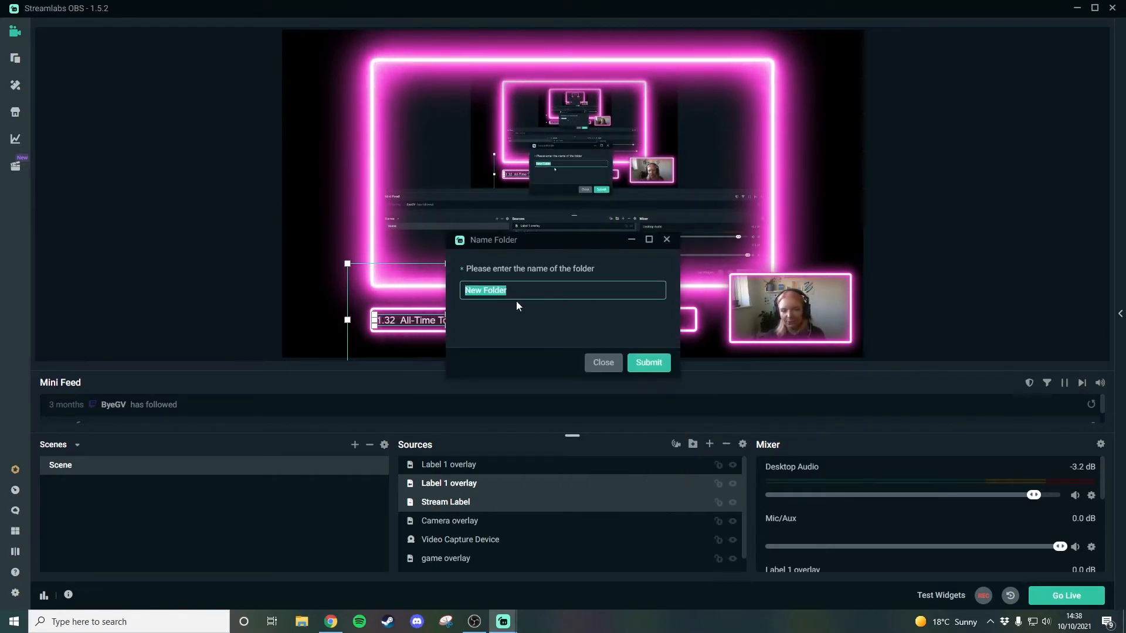
pyautogui.write('Label 1')
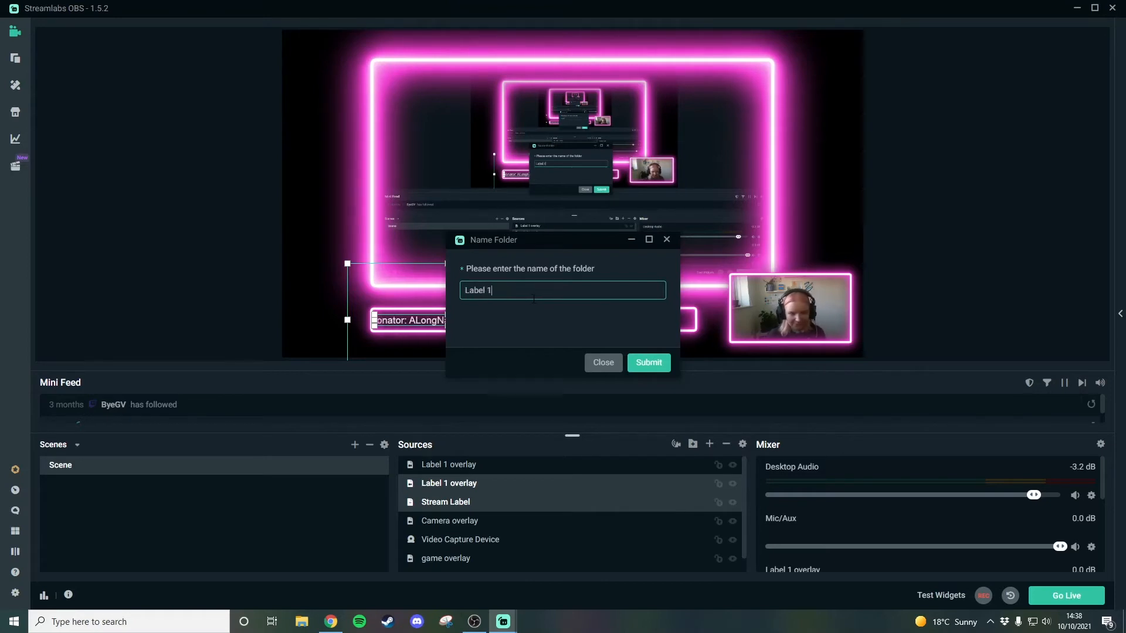
pyautogui.click(666, 363)
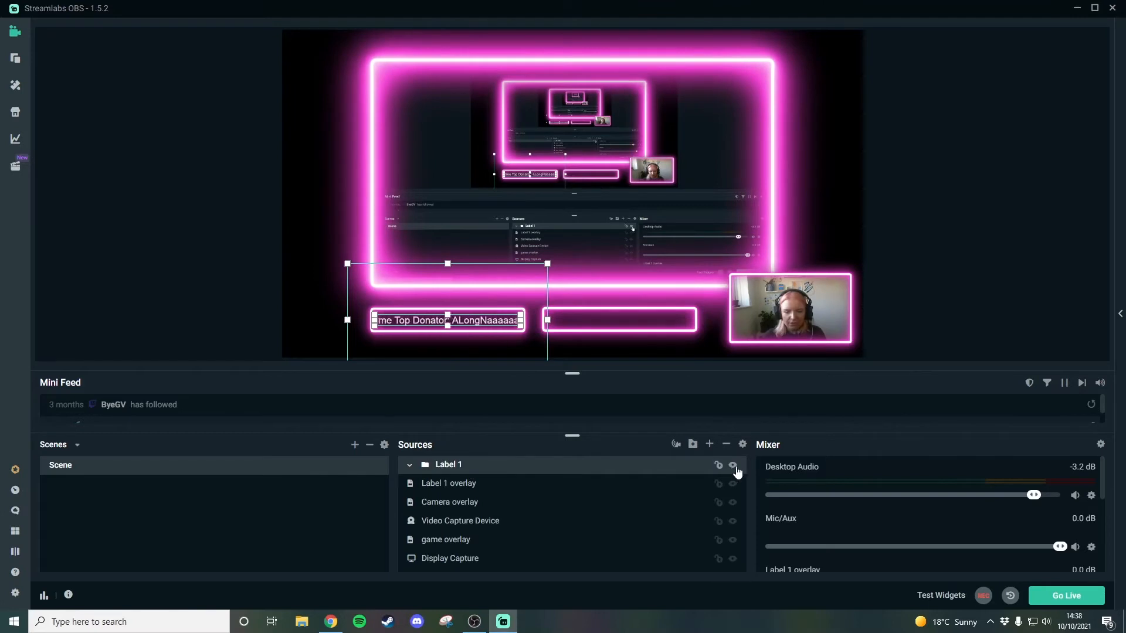
# Step: Try moving the grouped Label 1 items together into the game frame and return them to their original place
pyautogui.moveTo(471, 321); pyautogui.dragTo(630, 229)
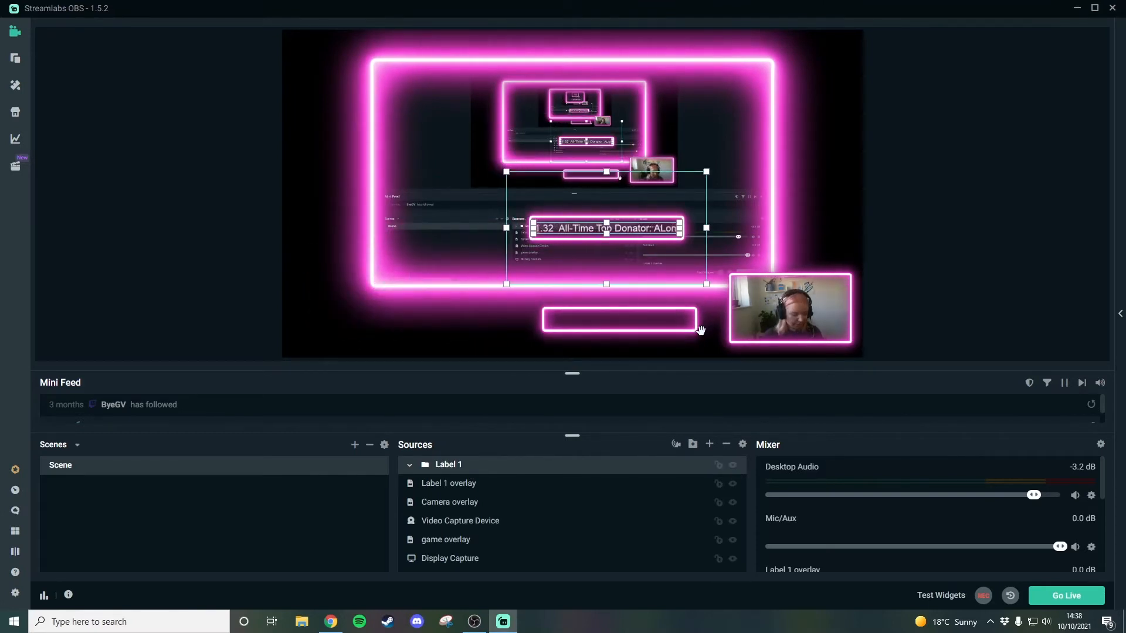
pyautogui.moveTo(606, 234); pyautogui.dragTo(448, 327)
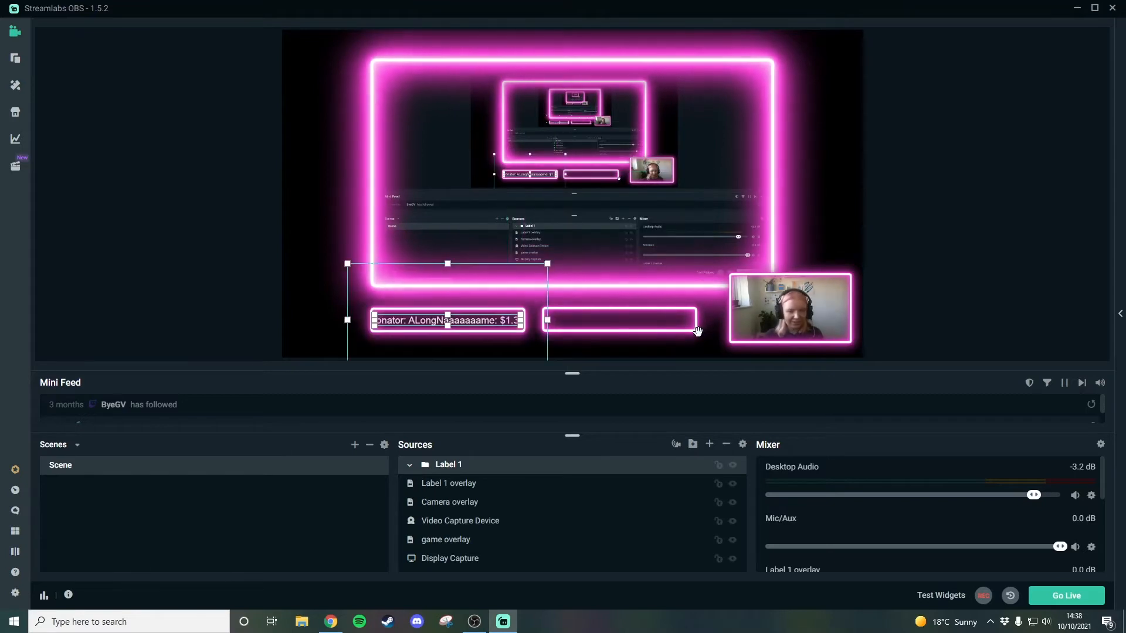
pyautogui.click(271, 305)
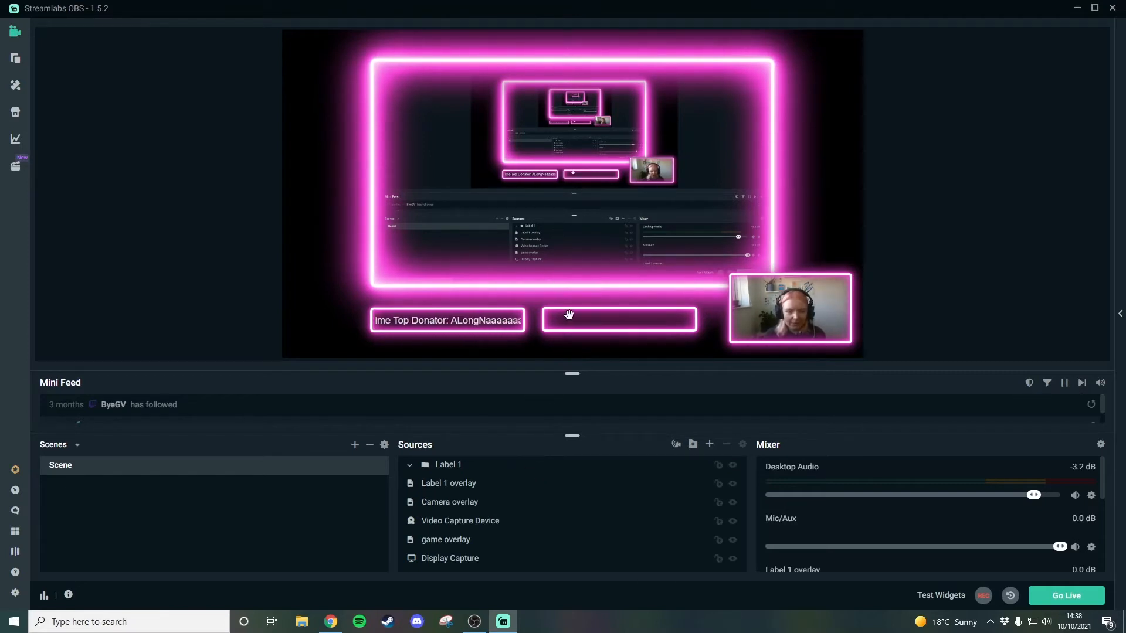
# Step: Group the game overlay and Display Capture sources into a folder named Game
pyautogui.click(577, 539)
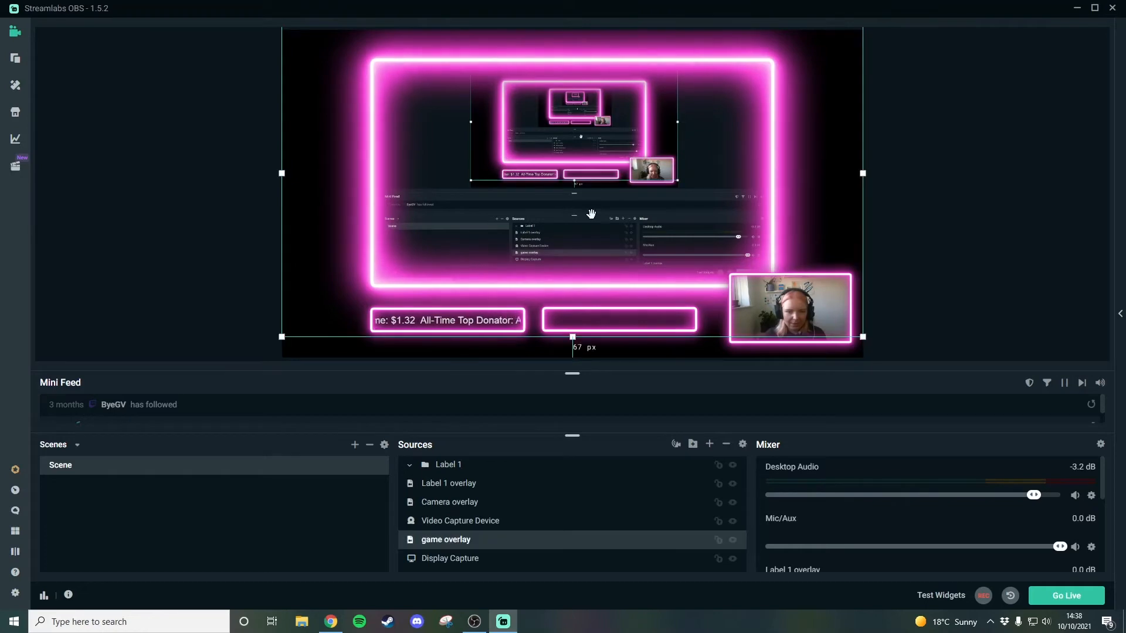
pyautogui.keyDown('ctrl'); pyautogui.click(514, 564); pyautogui.keyUp('ctrl')
pyautogui.rightClick(522, 564)
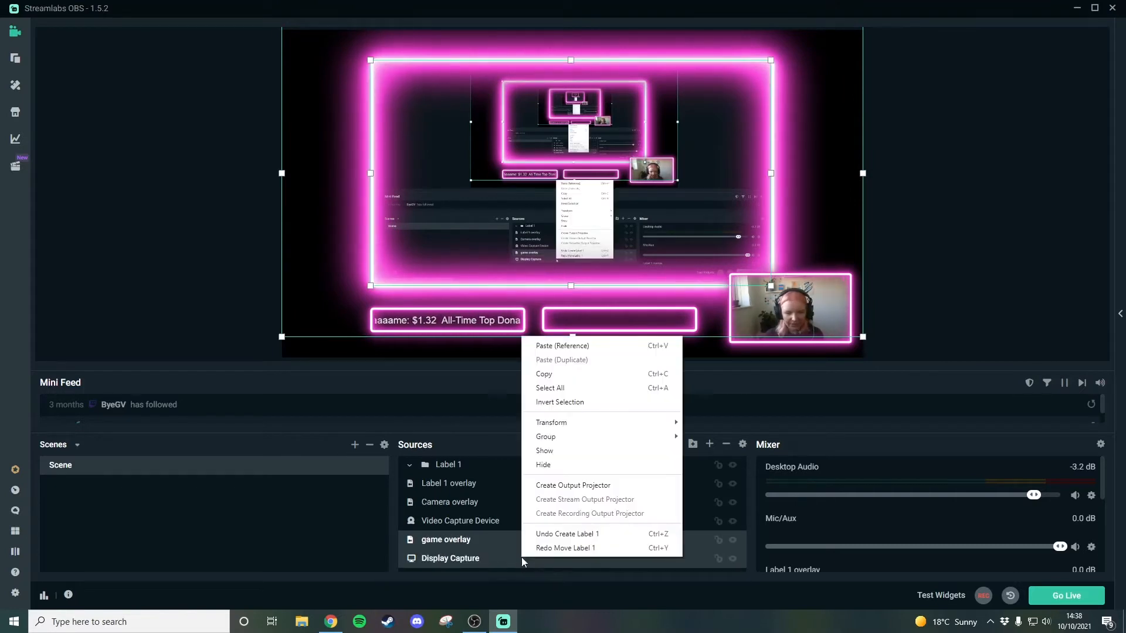
pyautogui.click(689, 437)
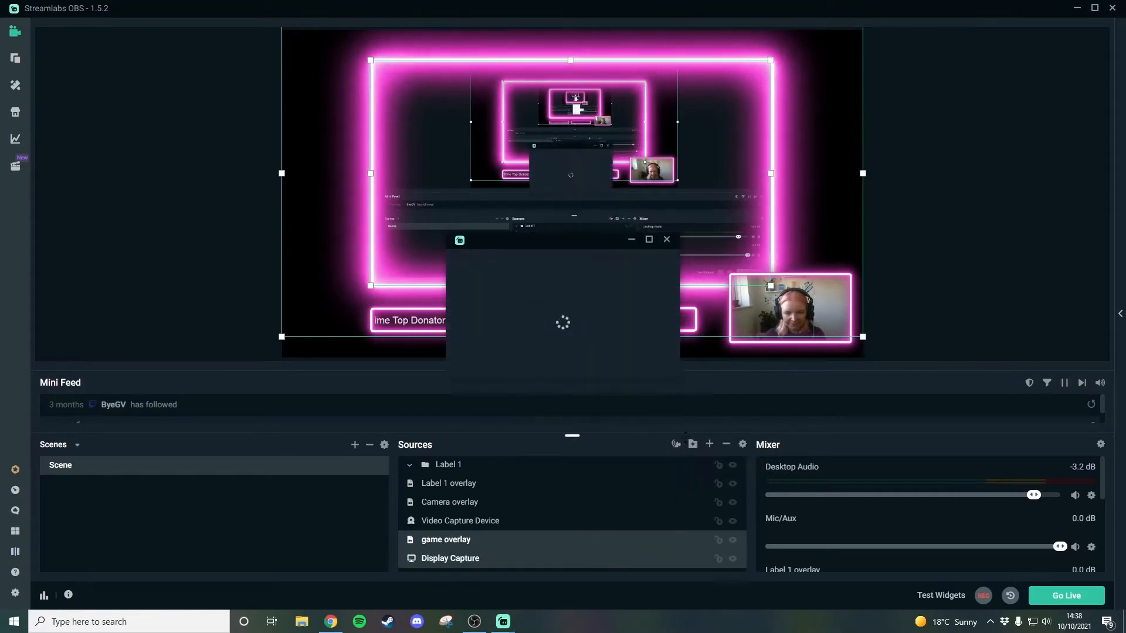
pyautogui.moveTo(523, 292); pyautogui.dragTo(465, 289)
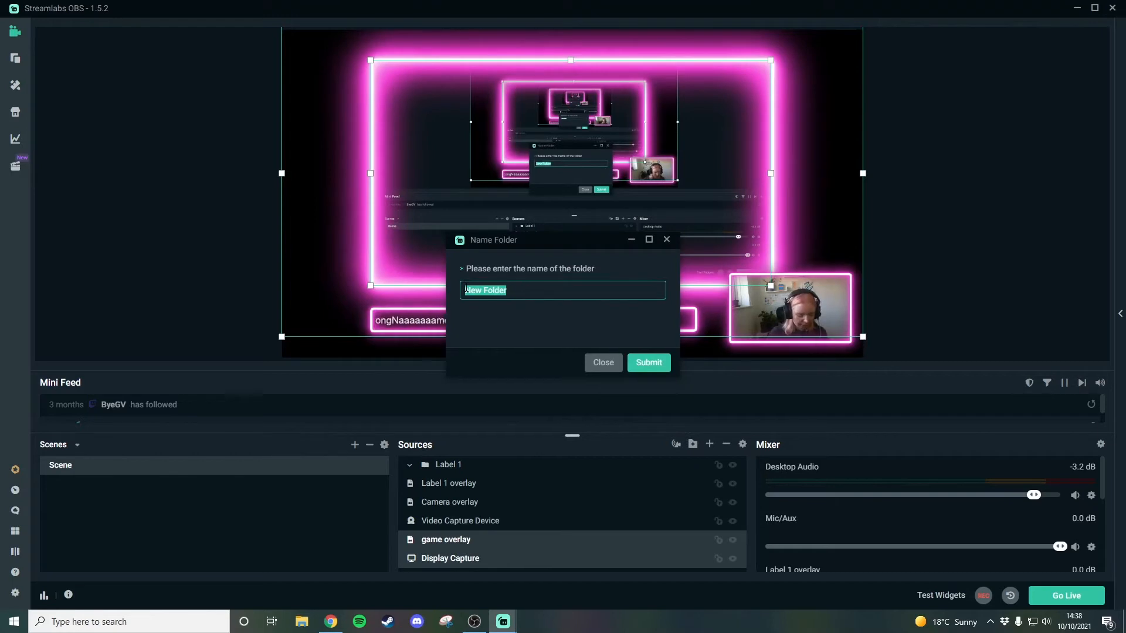
pyautogui.write('Game')
pyautogui.click(649, 362)
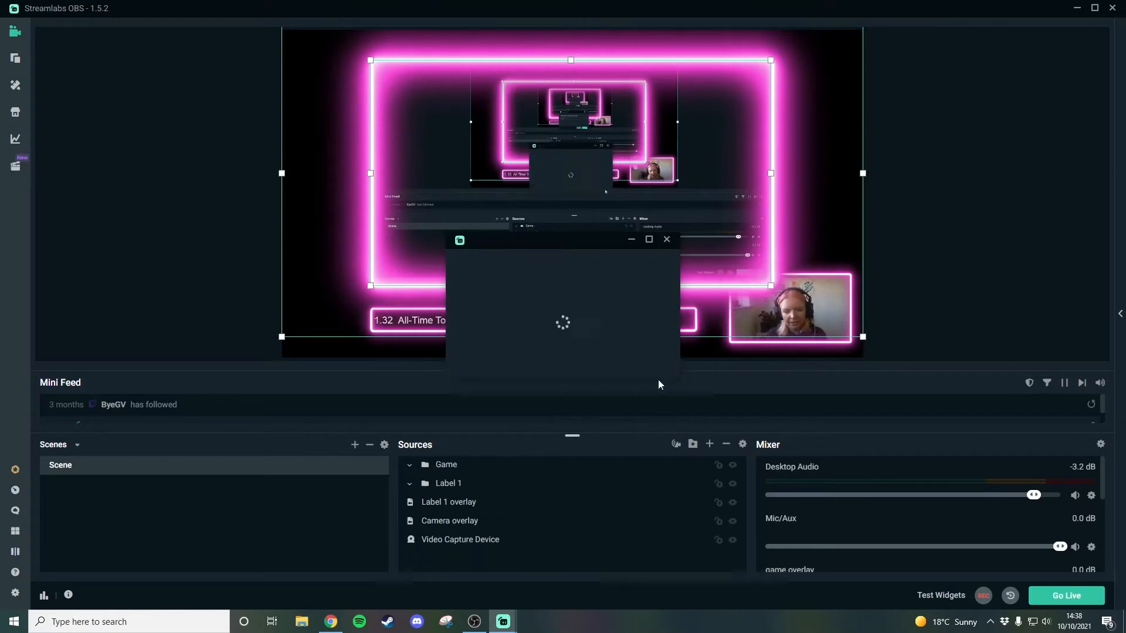
# Step: Group the Camera overlay and Video Capture Device sources into a folder named Cam
pyautogui.click(483, 540)
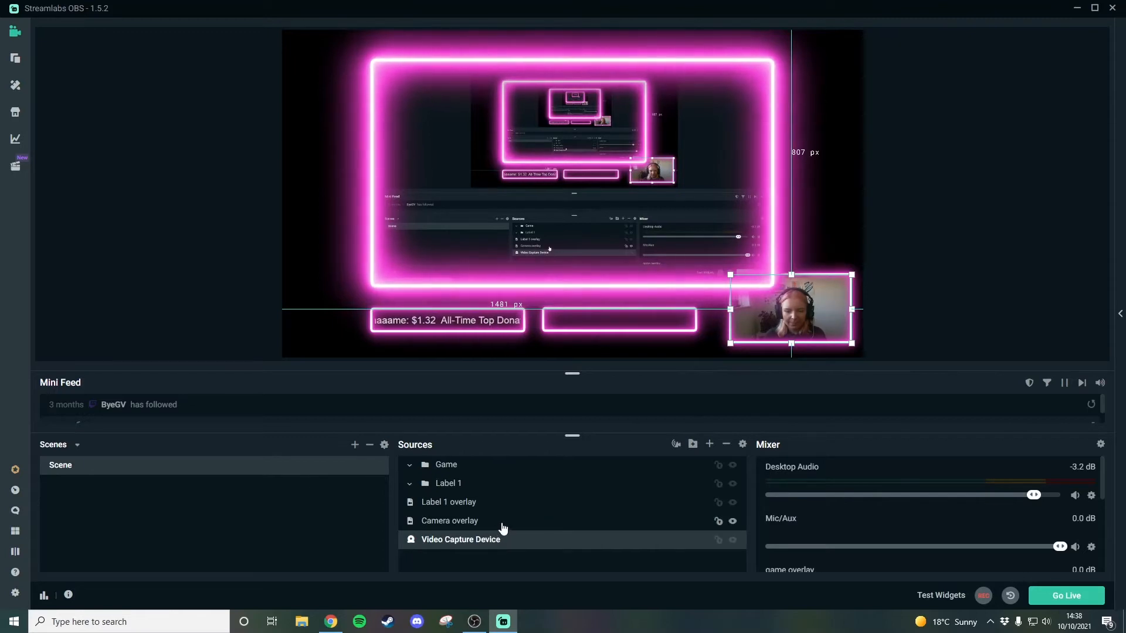
pyautogui.keyDown('ctrl'); pyautogui.click(502, 527); pyautogui.keyUp('ctrl')
pyautogui.rightClick(534, 521)
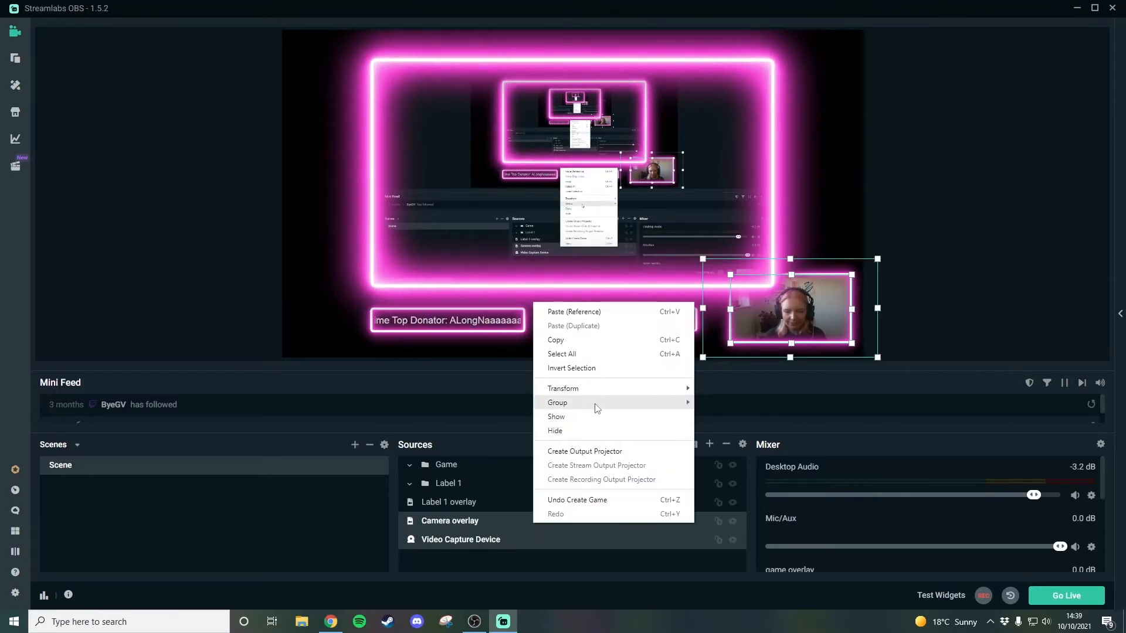
pyautogui.moveTo(597, 409)
pyautogui.click(709, 402)
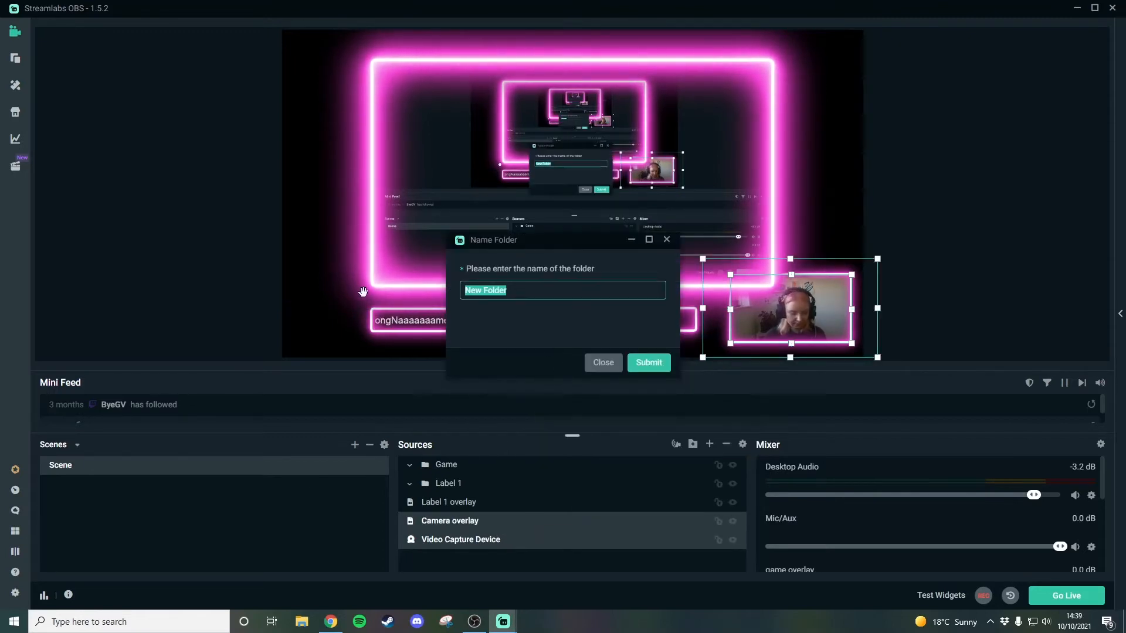
pyautogui.write('Cam')
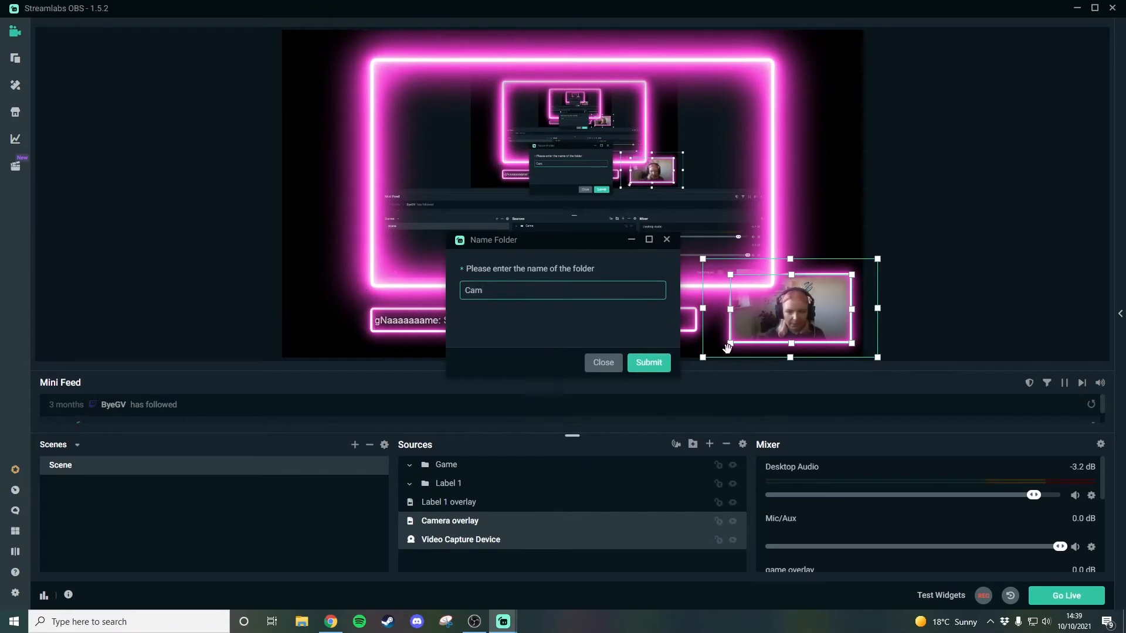
pyautogui.click(648, 363)
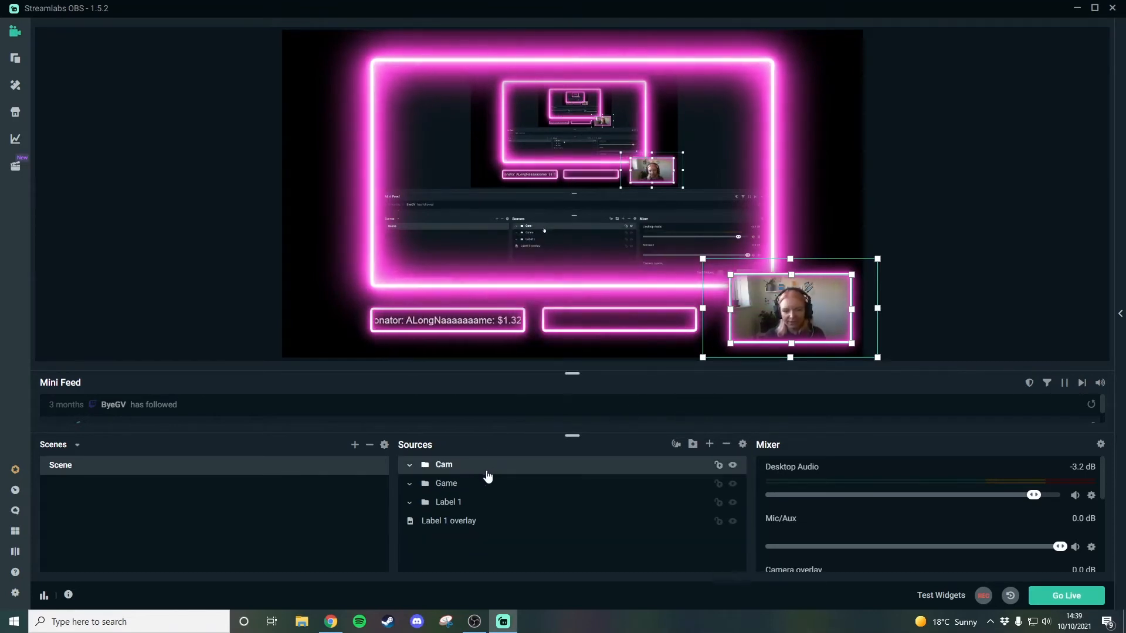
# Step: Move the Game folder's sources together toward the canvas's right side, leaving free space beside the game frame's left edge
pyautogui.click(472, 488)
pyautogui.click(470, 502)
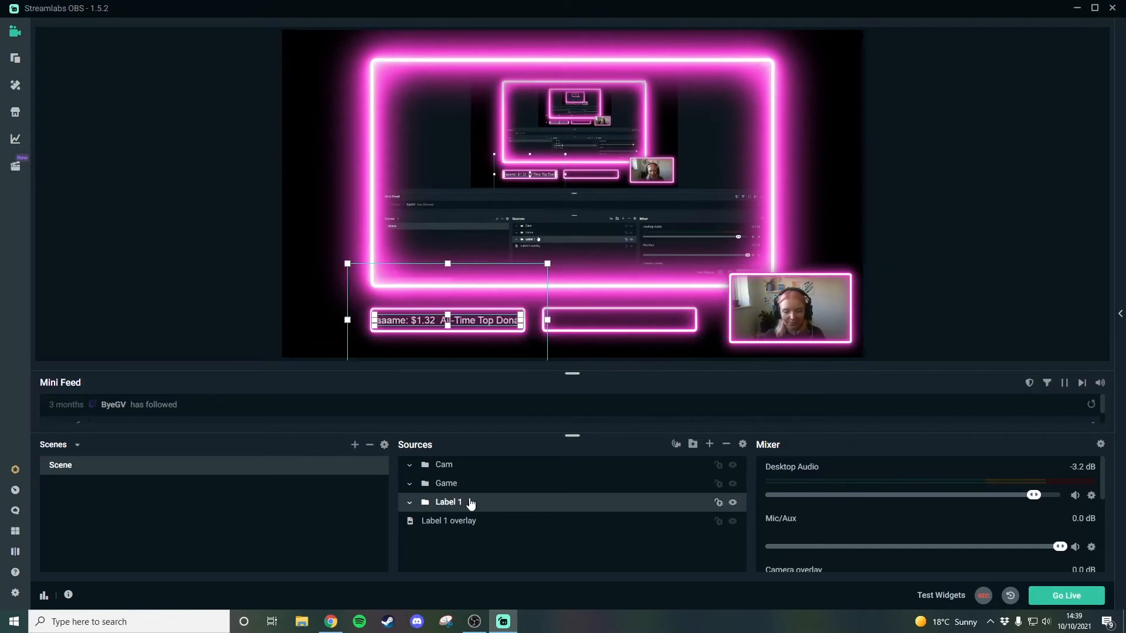
pyautogui.click(470, 521)
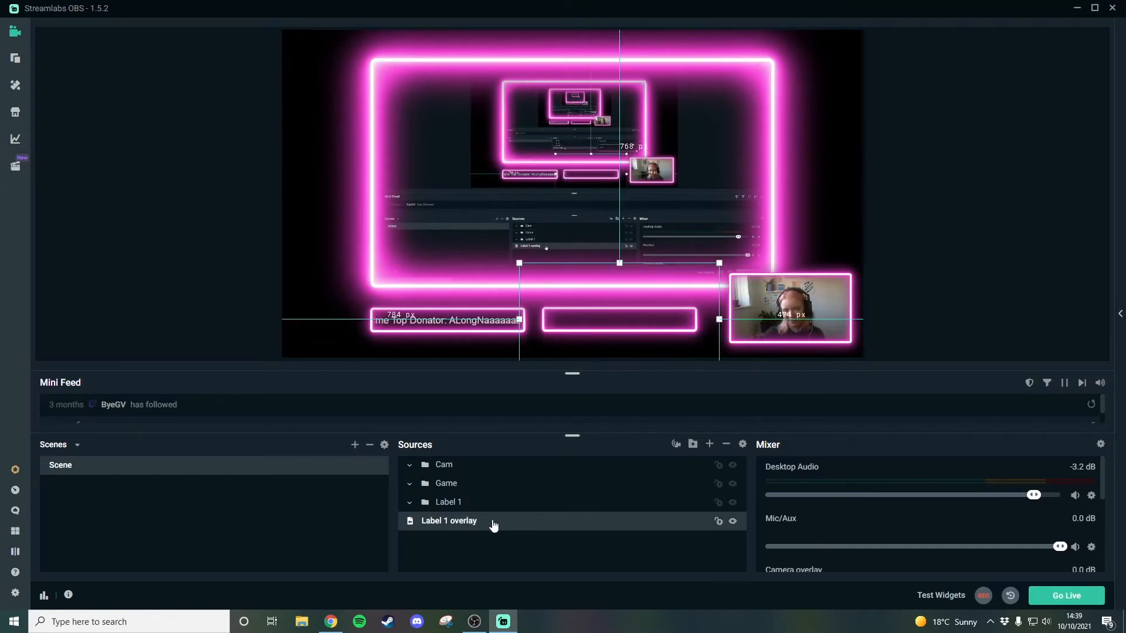
pyautogui.click(471, 488)
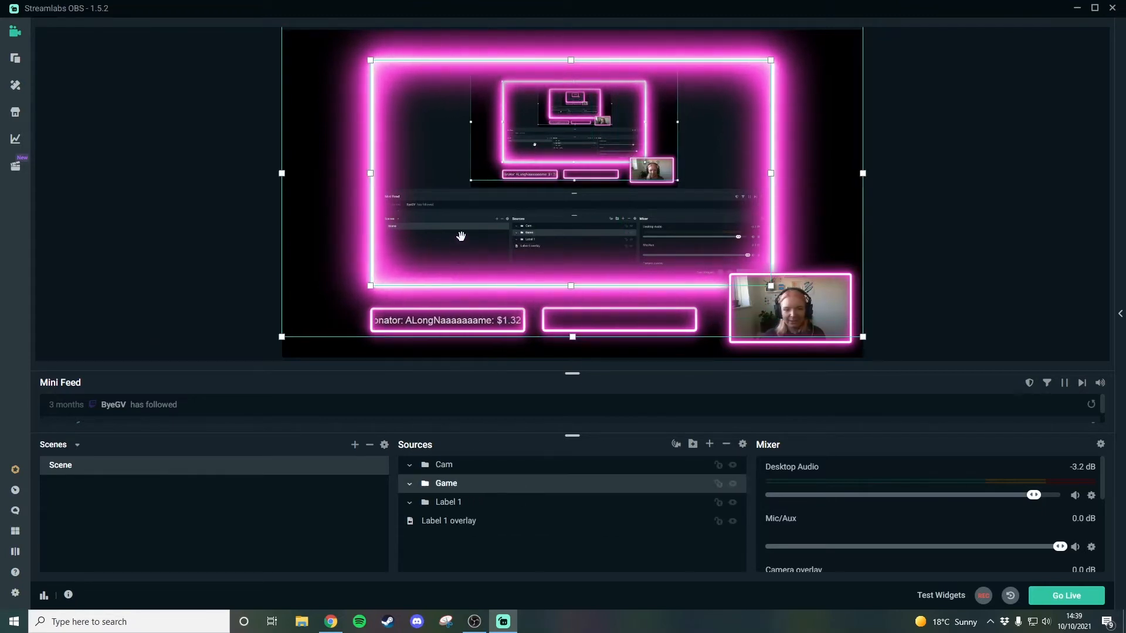
pyautogui.moveTo(461, 236); pyautogui.dragTo(528, 239)
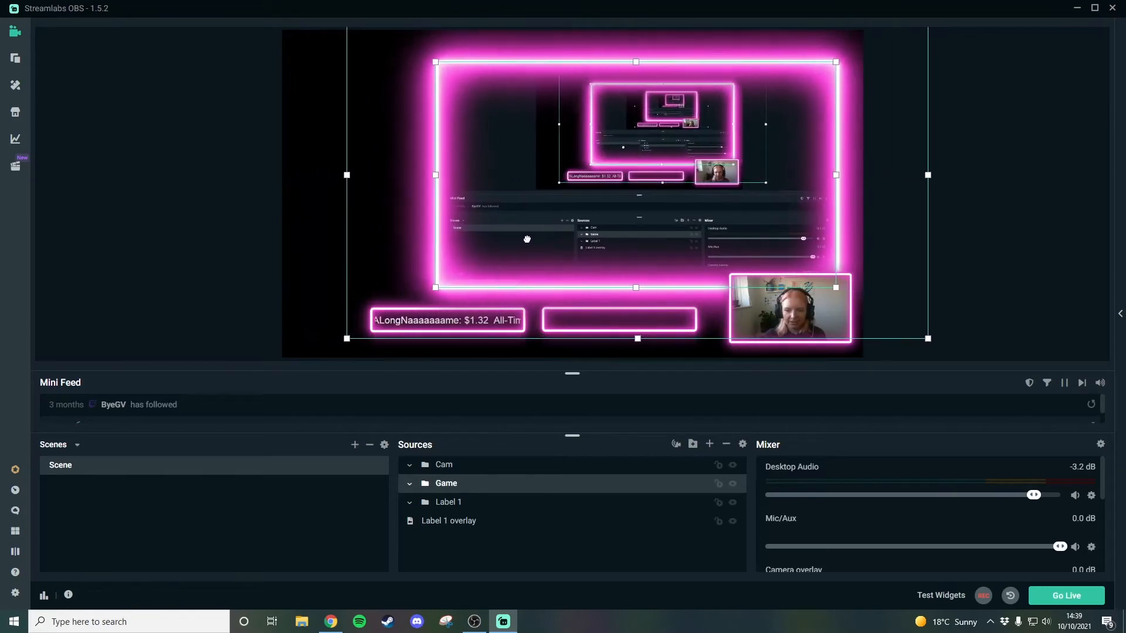
pyautogui.click(1003, 236)
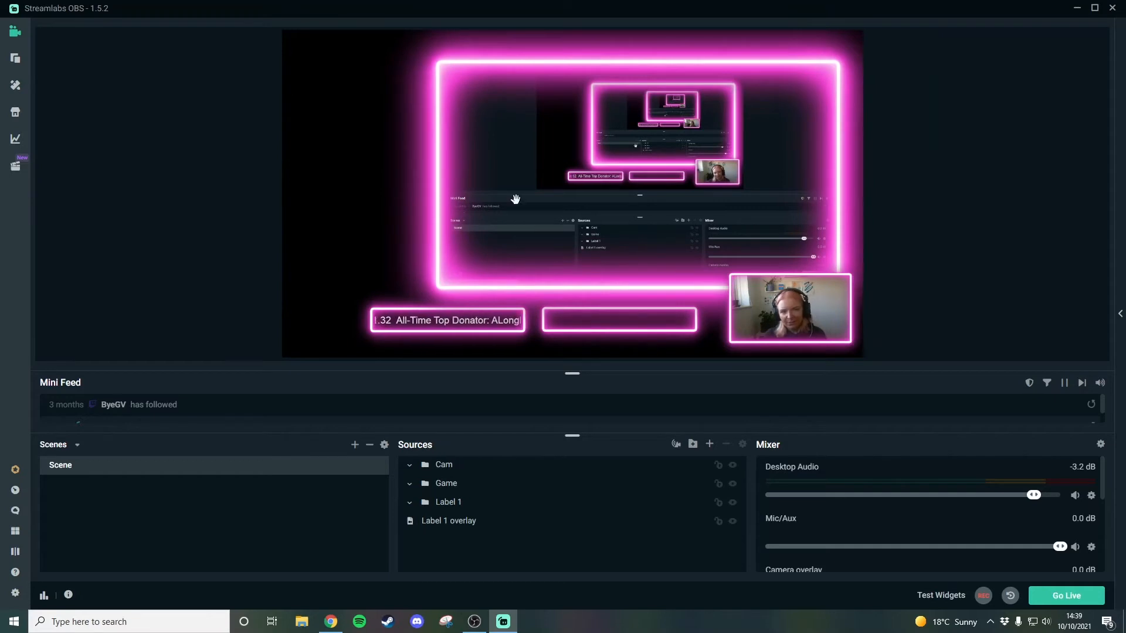
# Step: Add a new Media Source named Chat to the scene
pyautogui.click(707, 444)
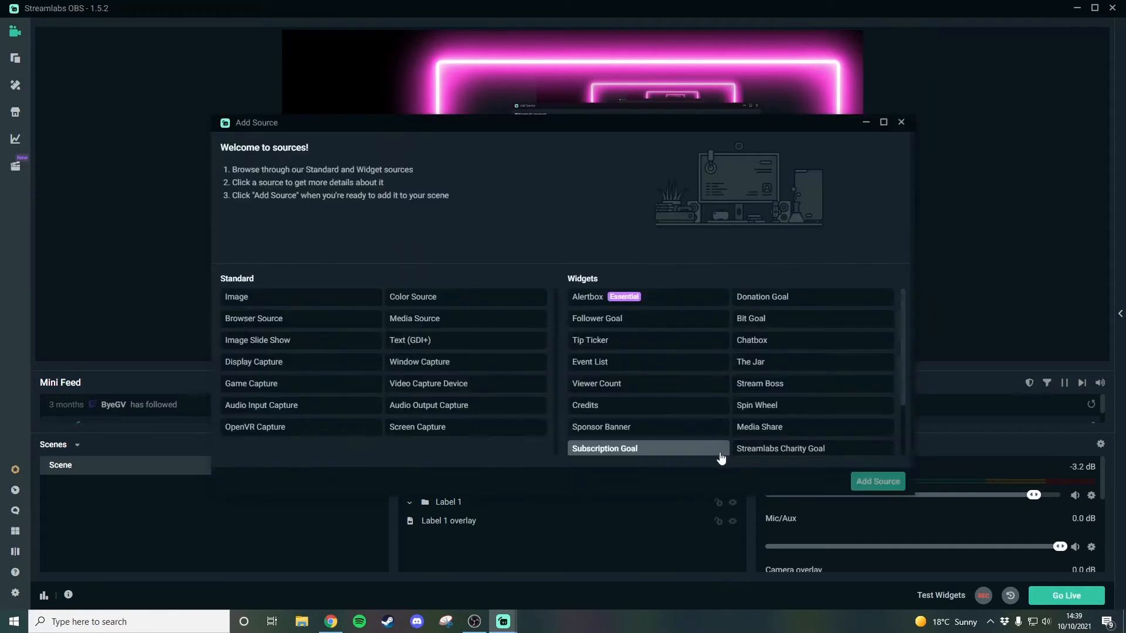
pyautogui.click(437, 322)
pyautogui.click(877, 481)
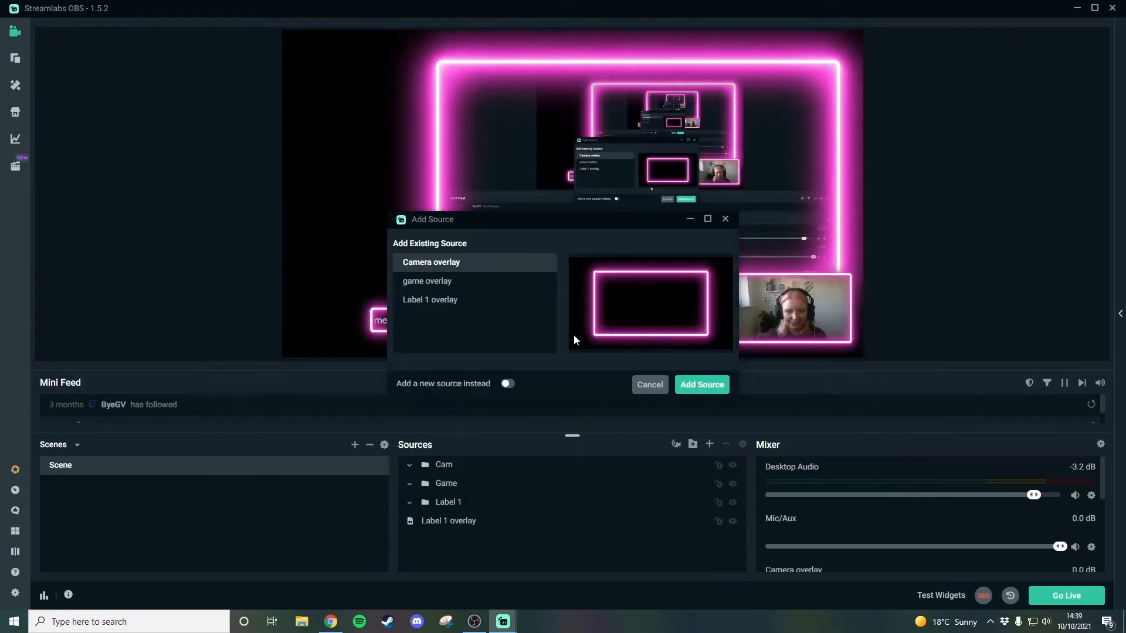
pyautogui.click(507, 383)
pyautogui.click(484, 289)
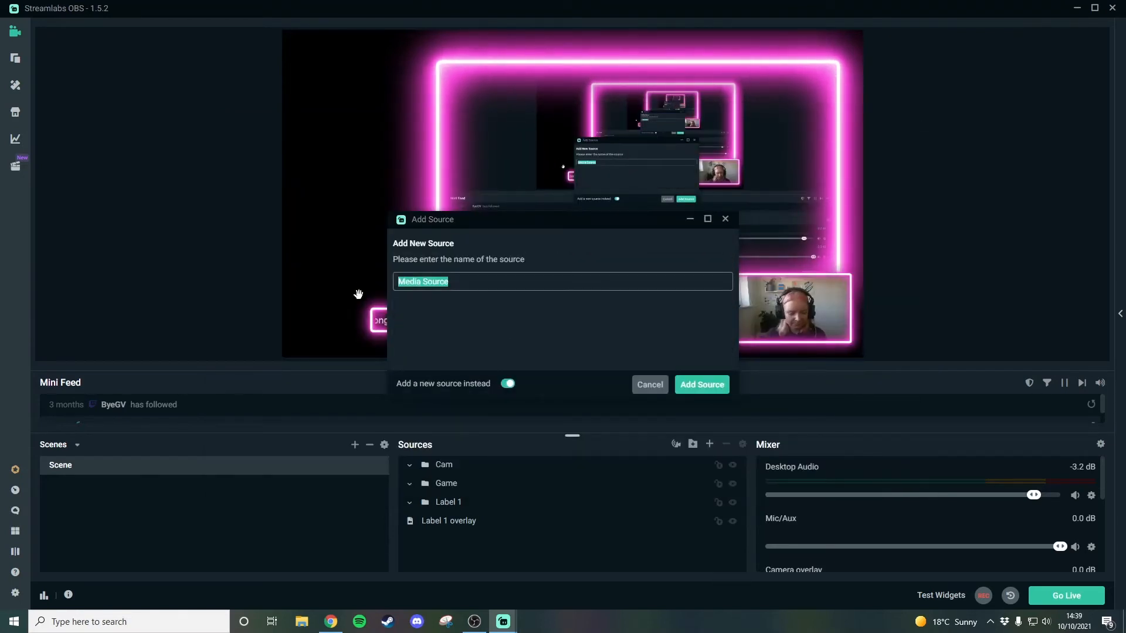
pyautogui.write('Chat')
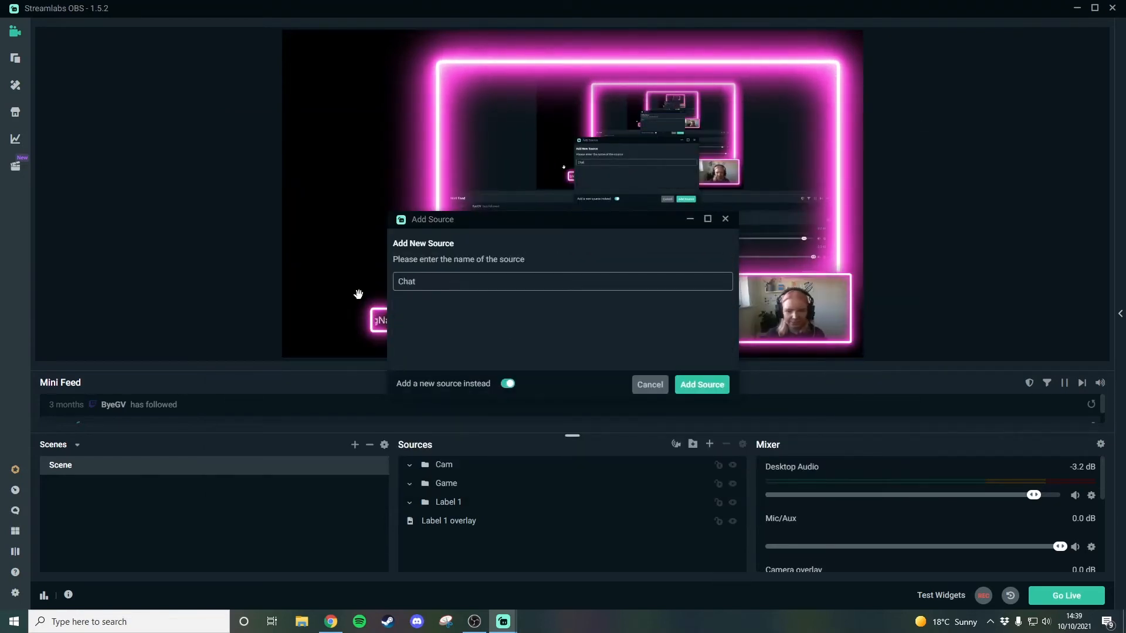
pyautogui.click(721, 384)
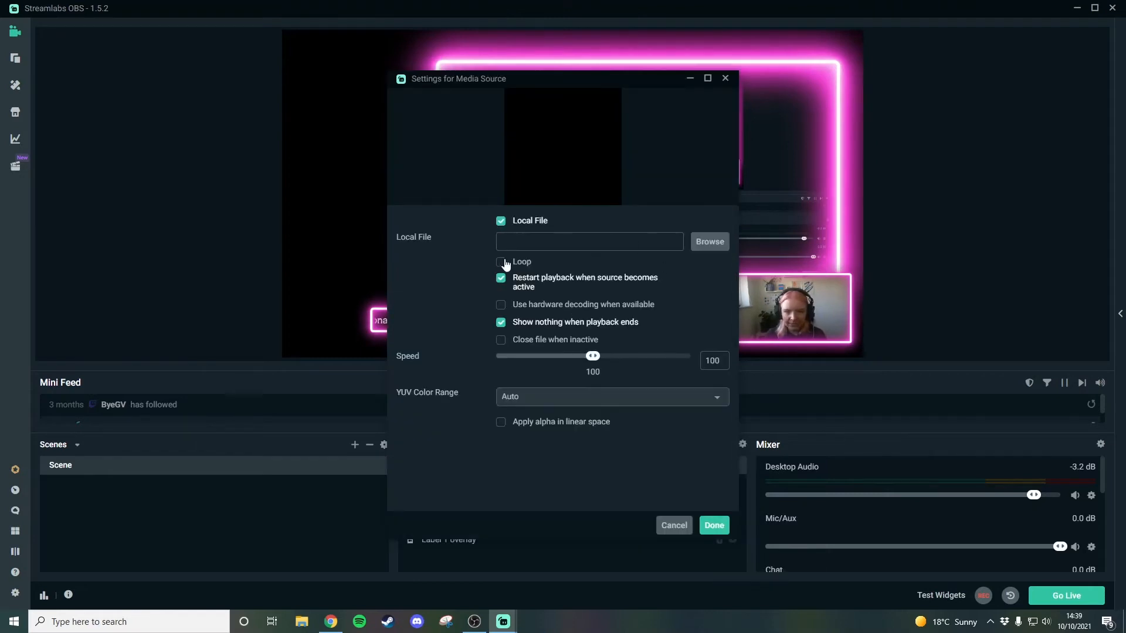
# Step: Load the Chat - XL file from the Pink pack's Chat folder into the Chat source, enable Loop, and accept the settings
pyautogui.click(709, 244)
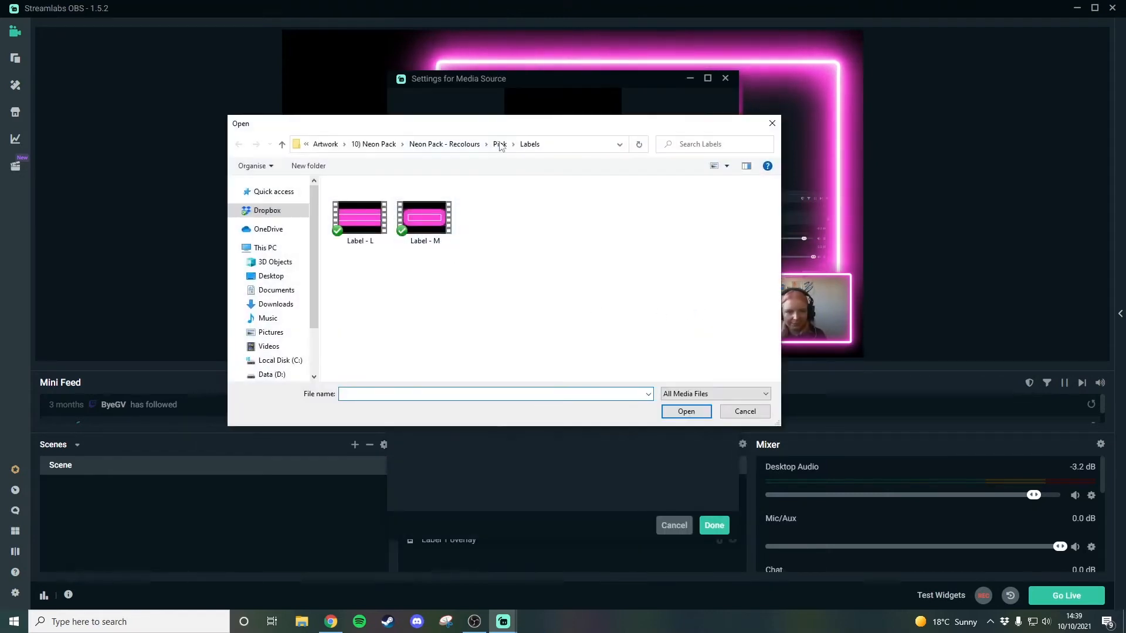
pyautogui.click(503, 143)
pyautogui.doubleClick(410, 225)
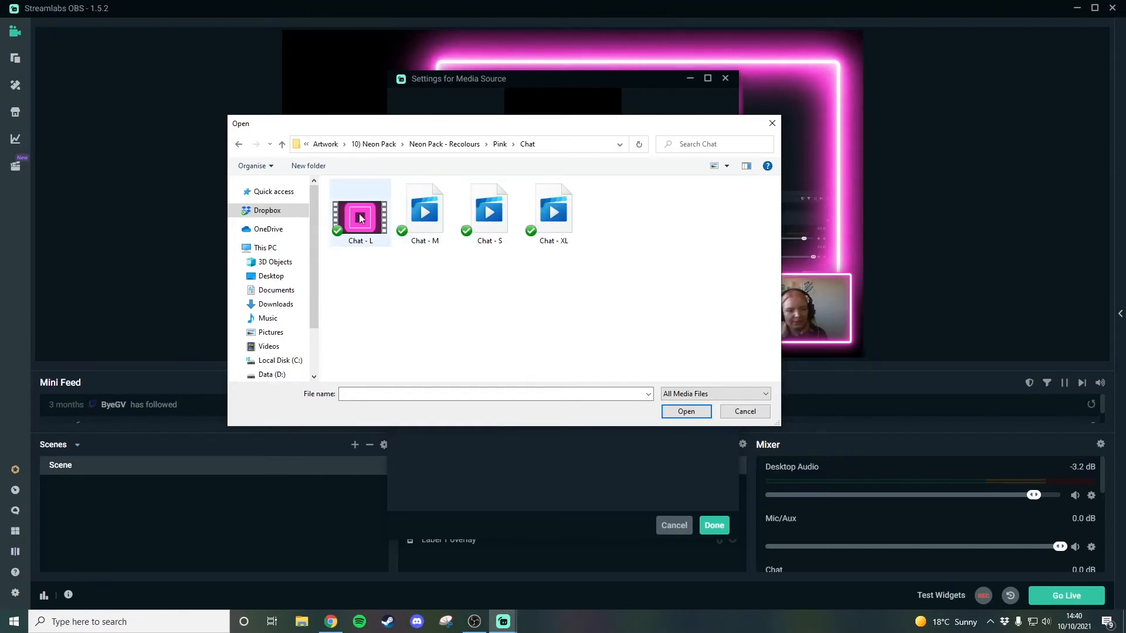
pyautogui.click(572, 225)
pyautogui.click(678, 416)
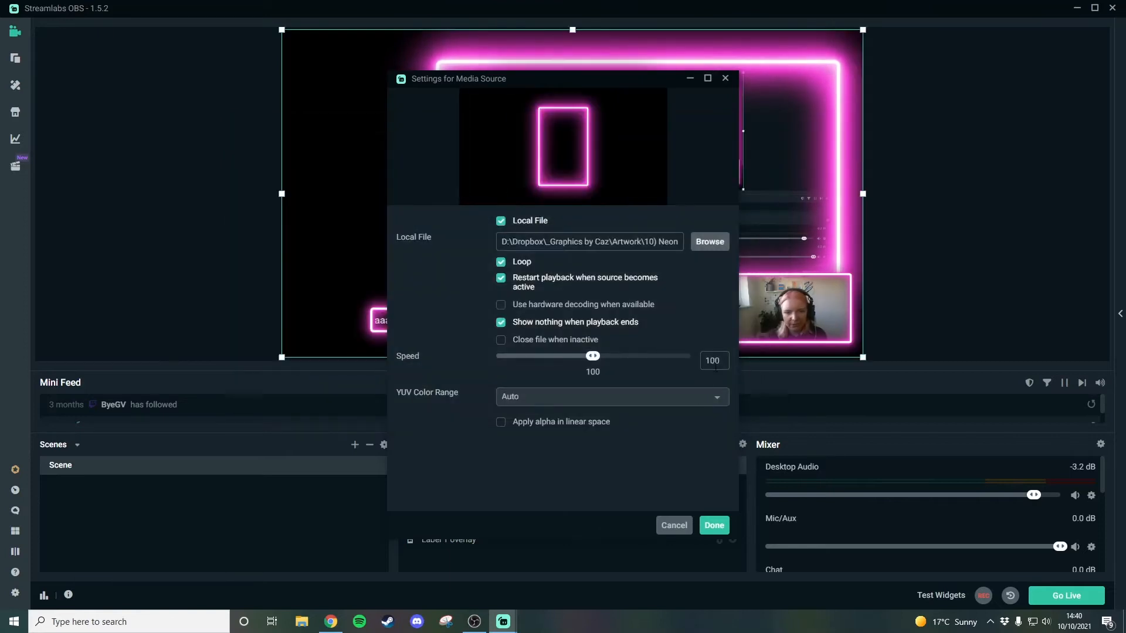
pyautogui.moveTo(557, 78)
pyautogui.mouseDown()
pyautogui.moveTo(967, 124)
pyautogui.moveTo(934, 108)
pyautogui.moveTo(565, 99)
pyautogui.mouseUp()
pyautogui.click(750, 537)
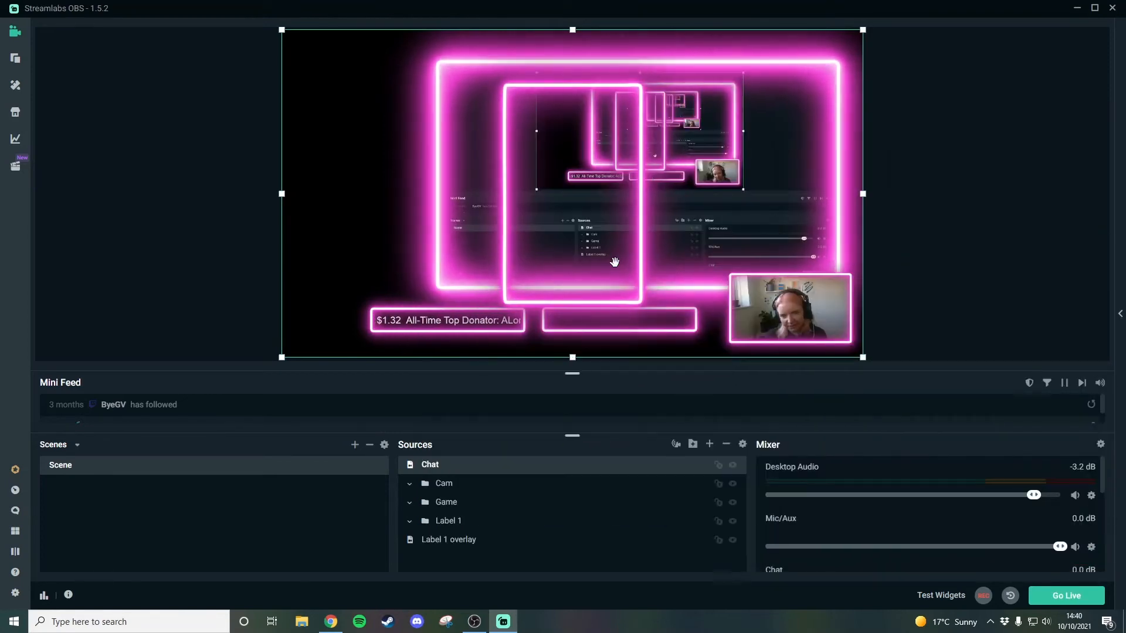
# Step: Place the chat frame in the free space beside the game frame and stretch it vertically to match the game frame's height
pyautogui.moveTo(604, 264); pyautogui.dragTo(397, 251)
pyautogui.moveTo(350, 157); pyautogui.dragTo(352, 146)
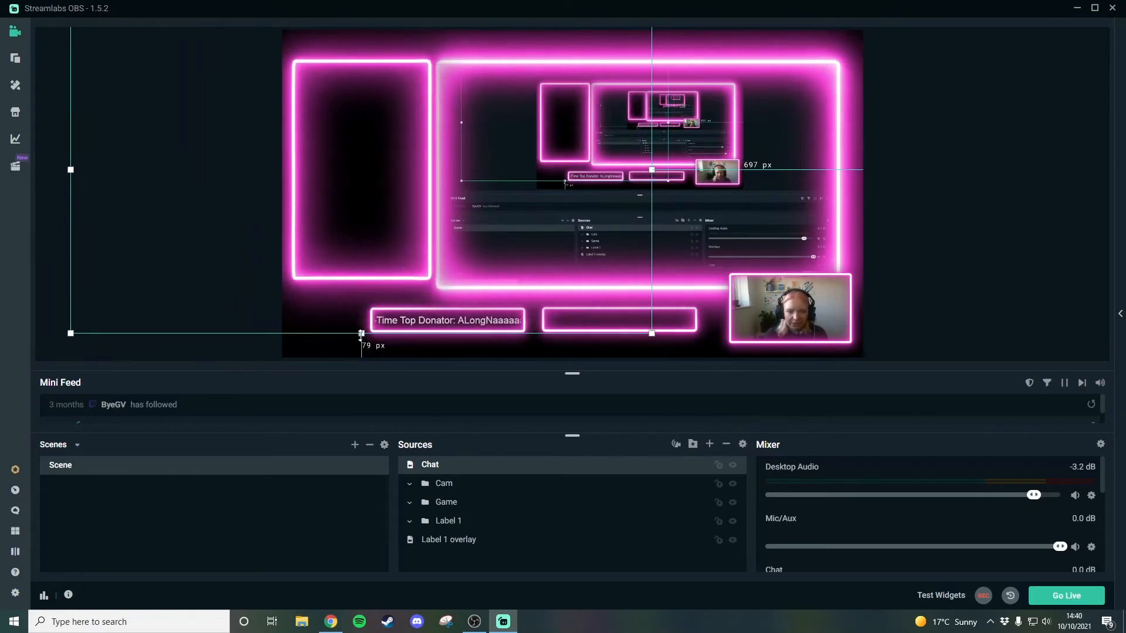
pyautogui.moveTo(360, 333); pyautogui.dragTo(361, 345)
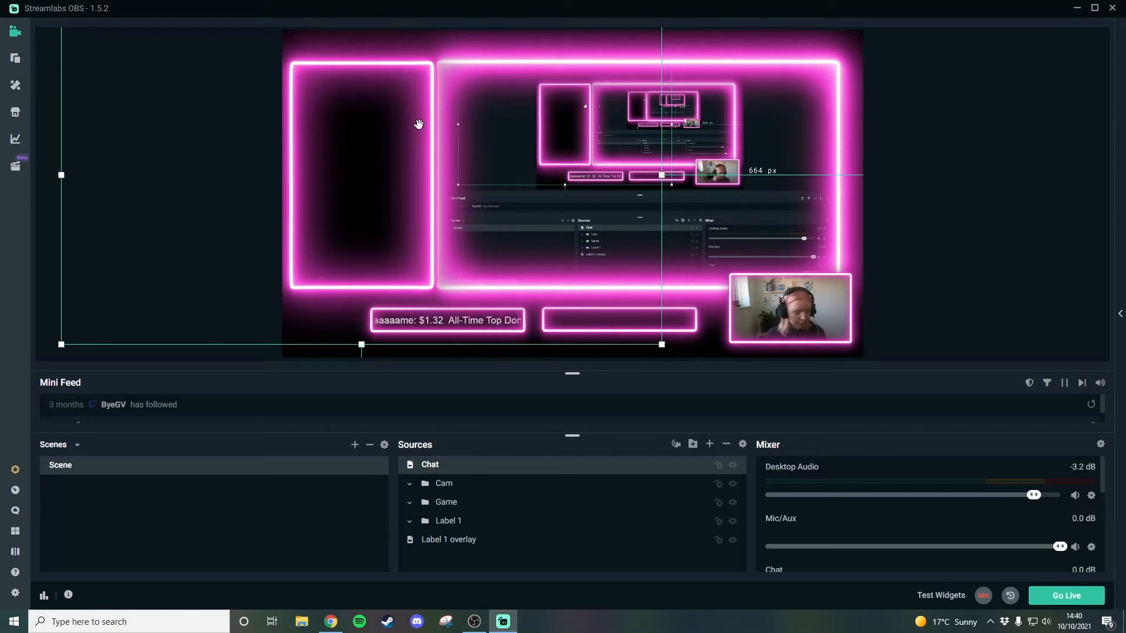
pyautogui.hotkey('ctrl', 'z')
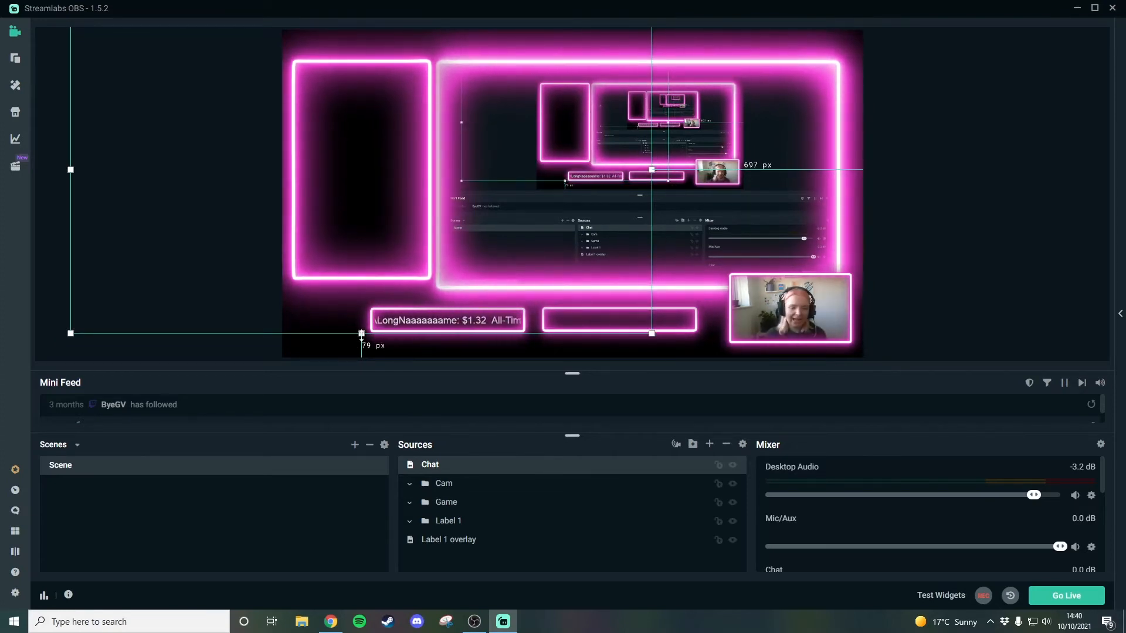
pyautogui.moveTo(361, 333)
pyautogui.mouseDown()
pyautogui.moveTo(362, 349)
pyautogui.moveTo(360, 269)
pyautogui.moveTo(361, 350)
pyautogui.mouseUp()
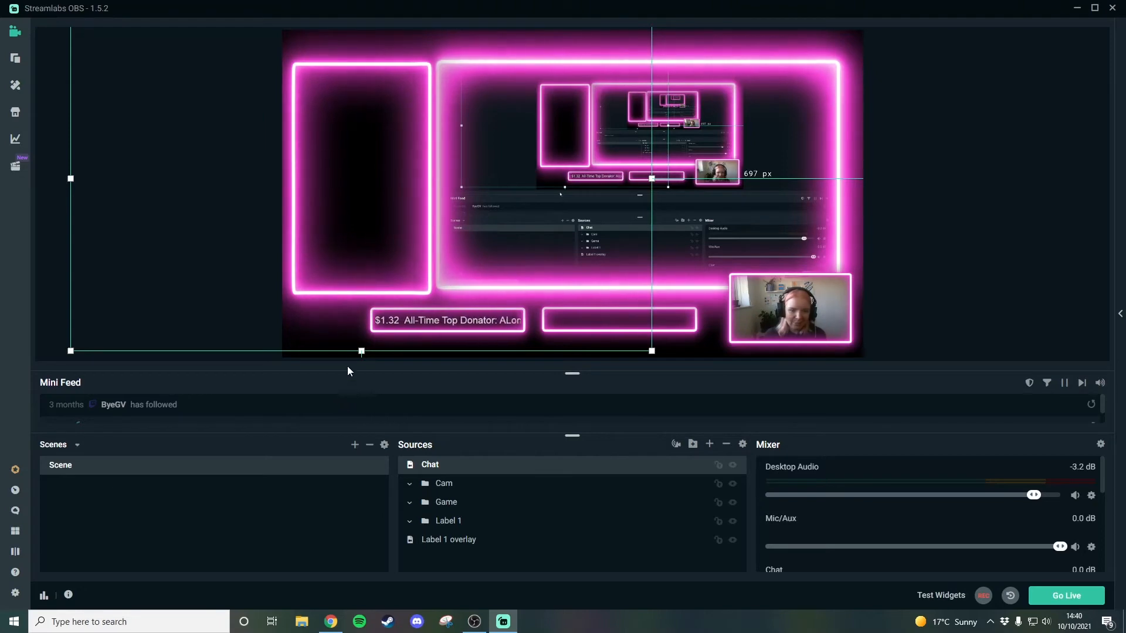
pyautogui.moveTo(343, 351); pyautogui.dragTo(348, 348)
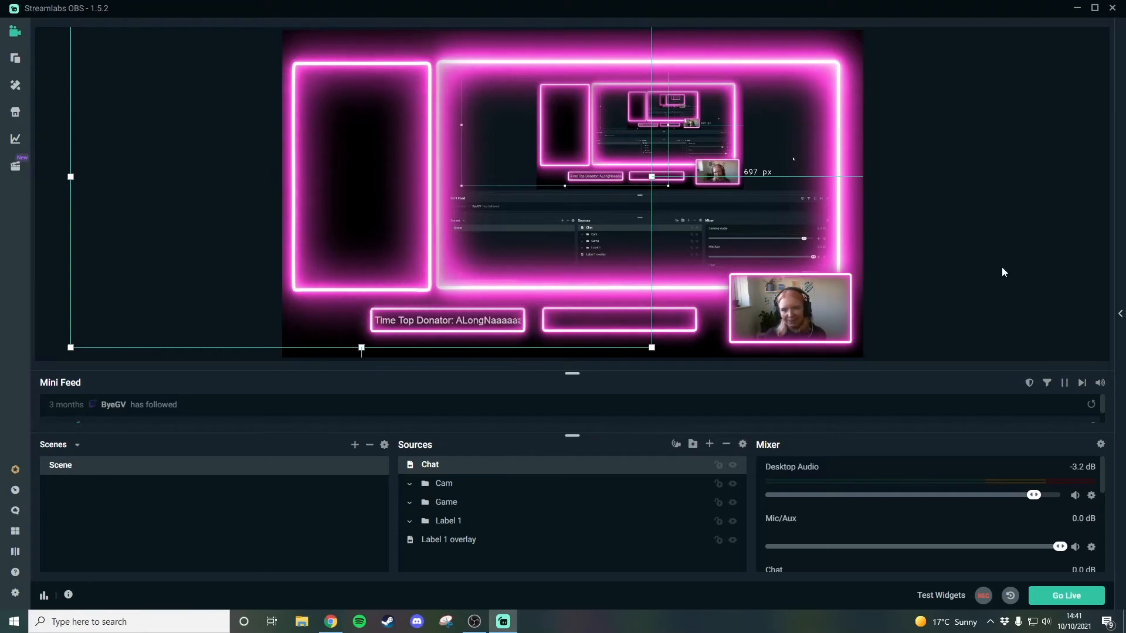
# Step: Move the Label 1 overlay source above the Cam folder in the source order
pyautogui.click(666, 324)
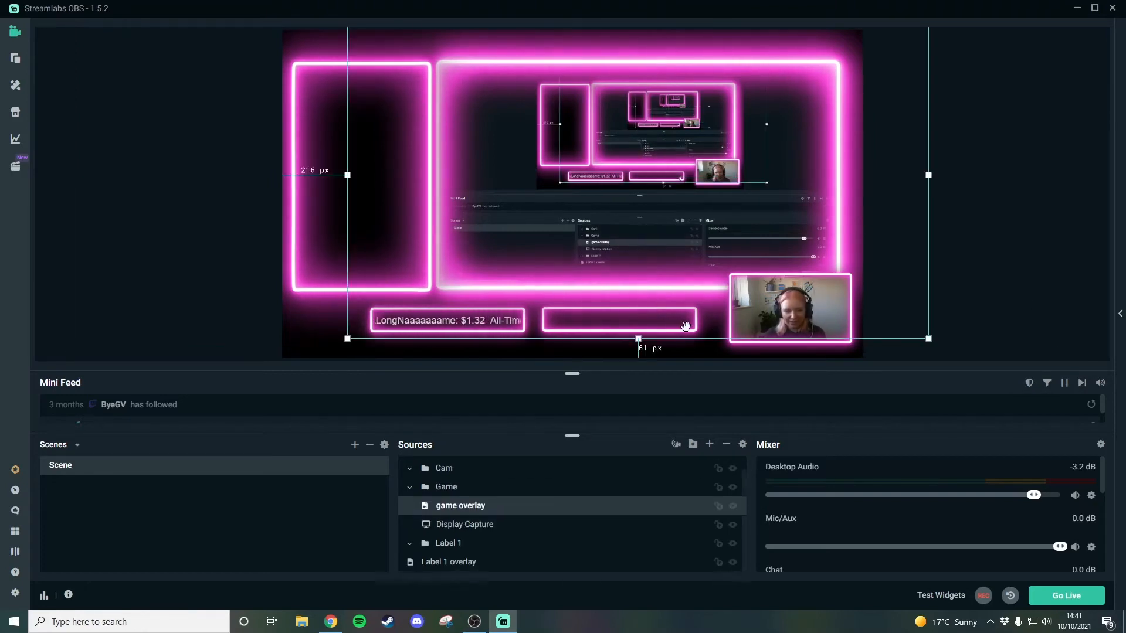
pyautogui.click(481, 564)
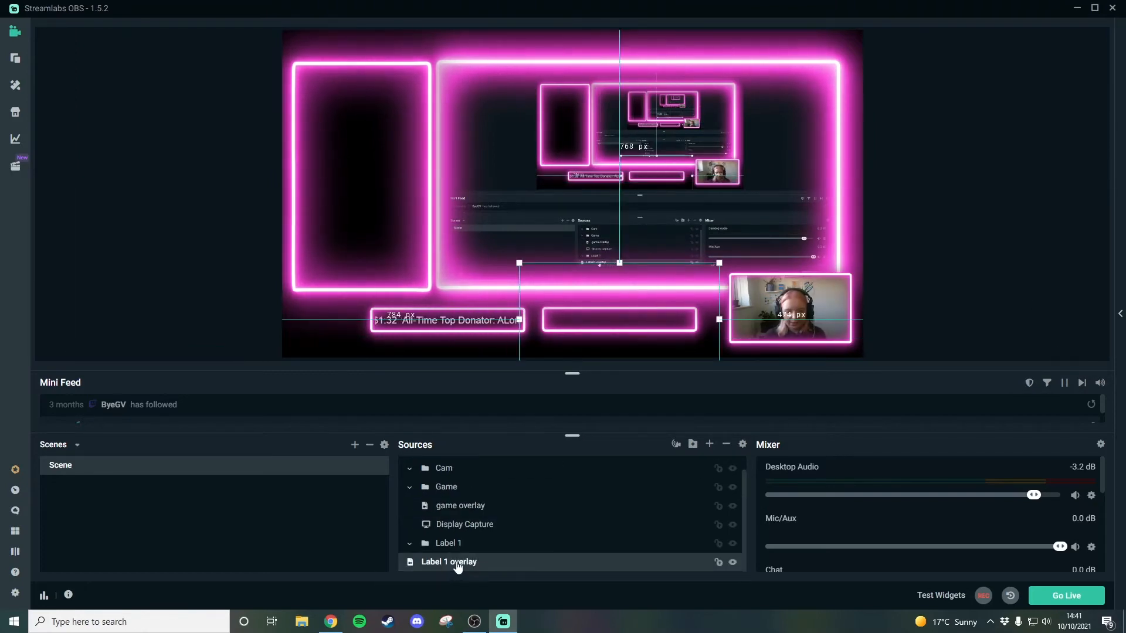
pyautogui.moveTo(437, 469); pyautogui.dragTo(437, 466)
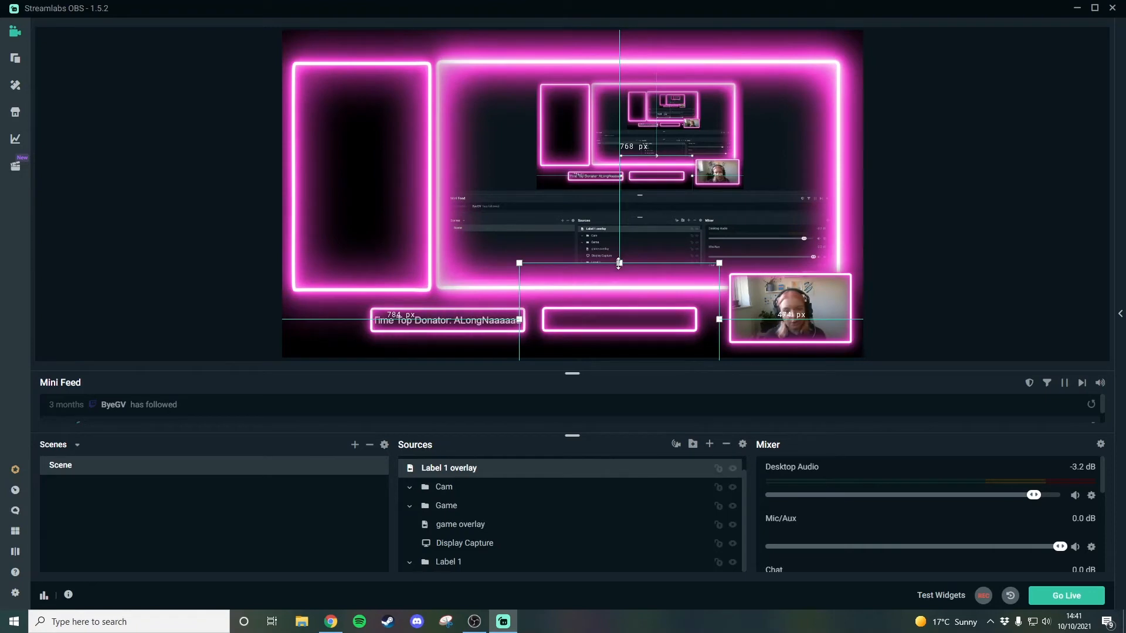
# Step: Try stretching the empty label frame taller, and undo the stretch
pyautogui.moveTo(619, 264); pyautogui.dragTo(621, 135)
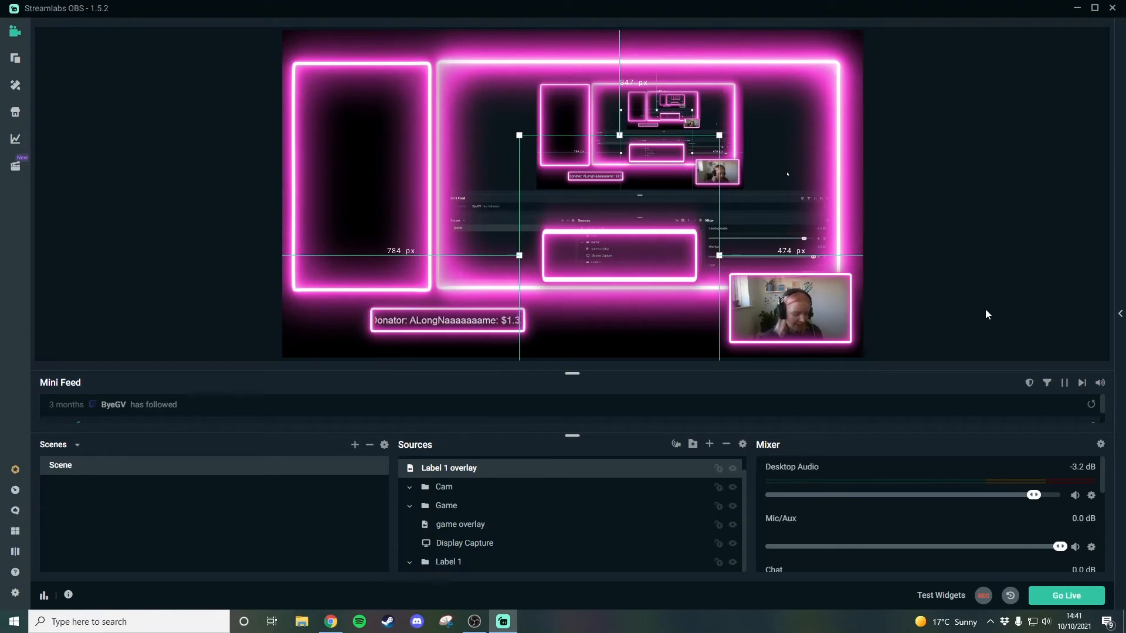
pyautogui.hotkey('ctrl', 'z')
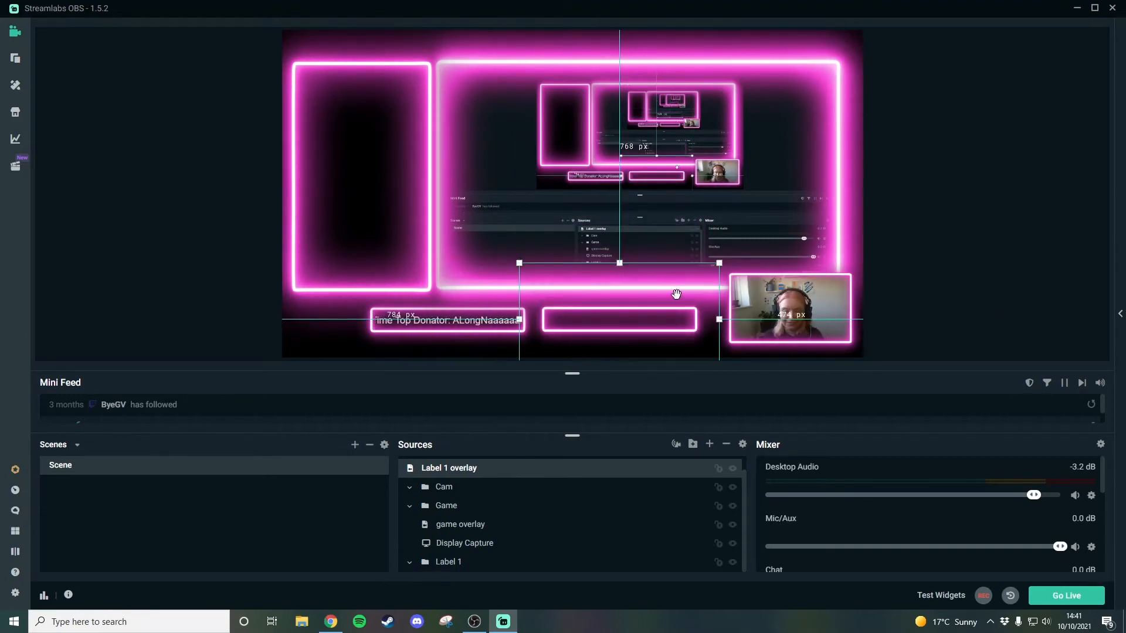
# Step: Lock the Label 1 overlay source and test selecting its frame on the canvas
pyautogui.click(719, 469)
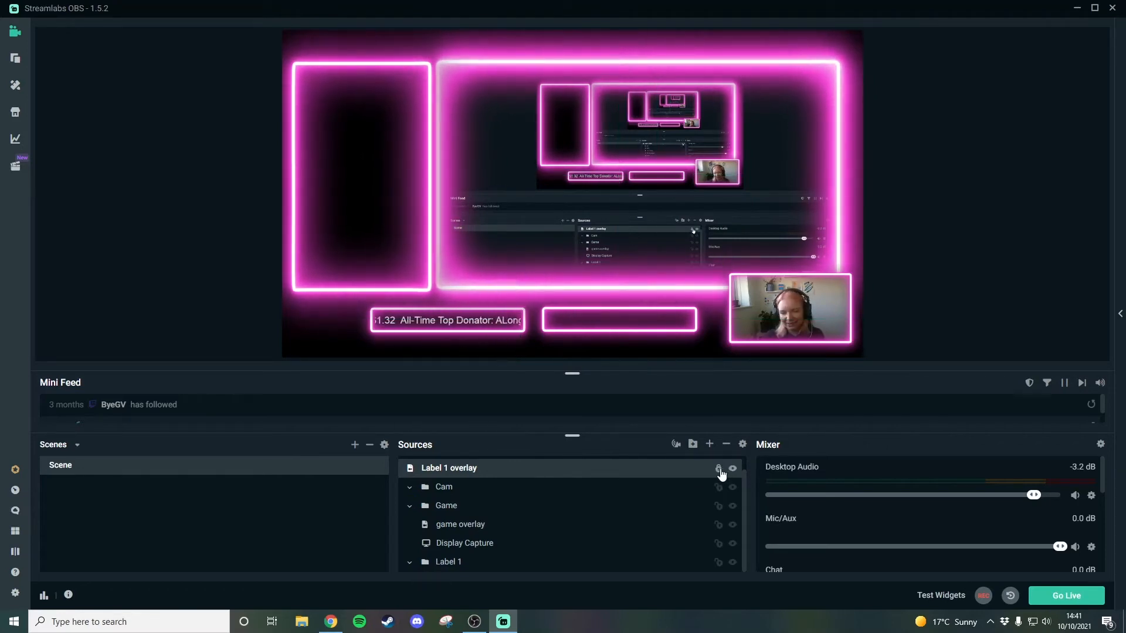
pyautogui.click(622, 332)
pyautogui.click(671, 331)
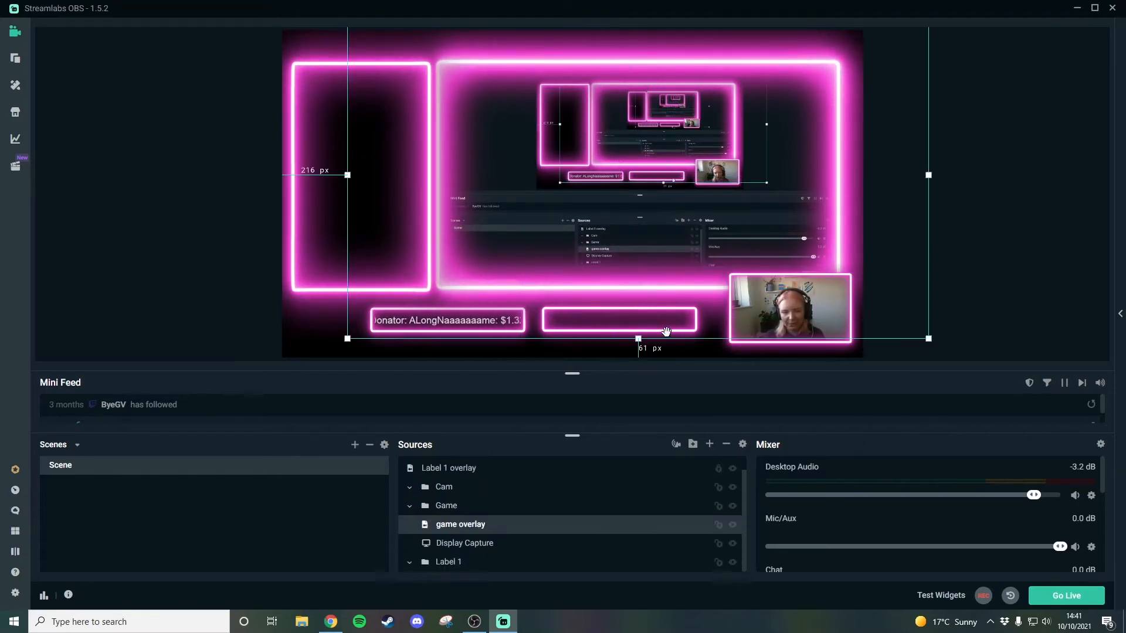
pyautogui.click(681, 353)
pyautogui.click(680, 353)
pyautogui.click(677, 361)
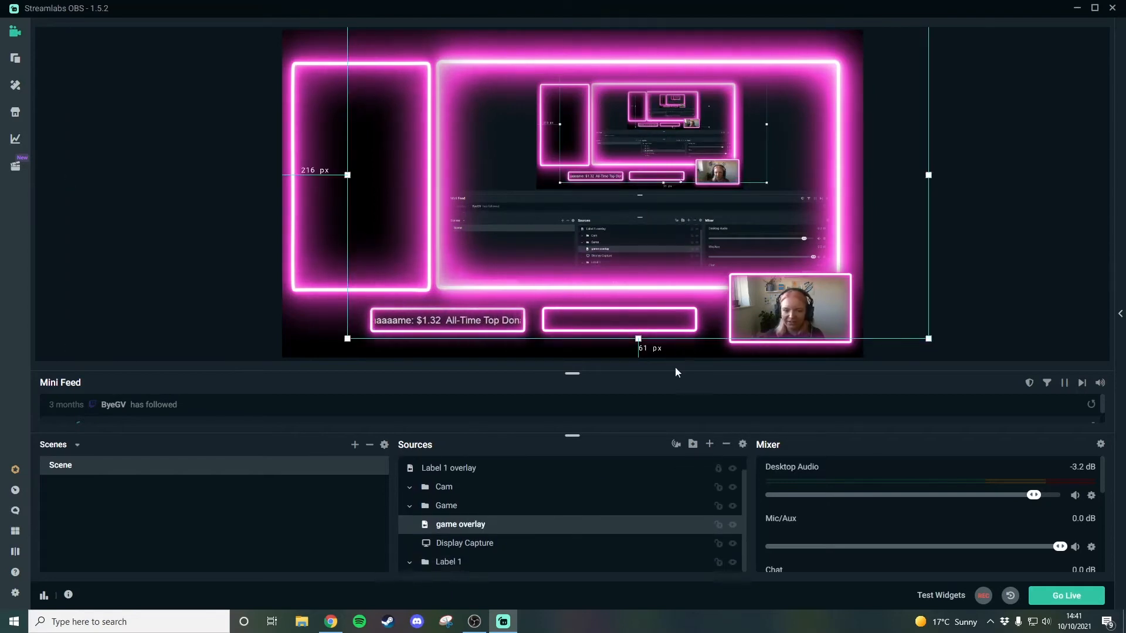
# Step: Lock the Cam and Game folders, collapse the Game folder, and test selecting the locked items on the canvas
pyautogui.click(411, 505)
pyautogui.click(721, 490)
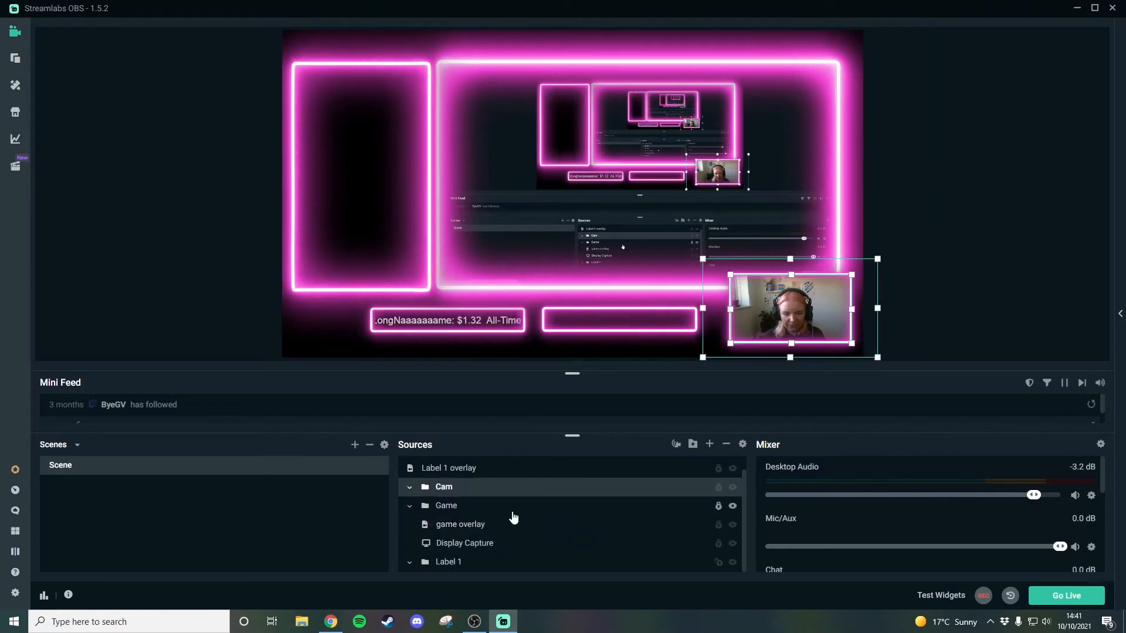
pyautogui.click(413, 508)
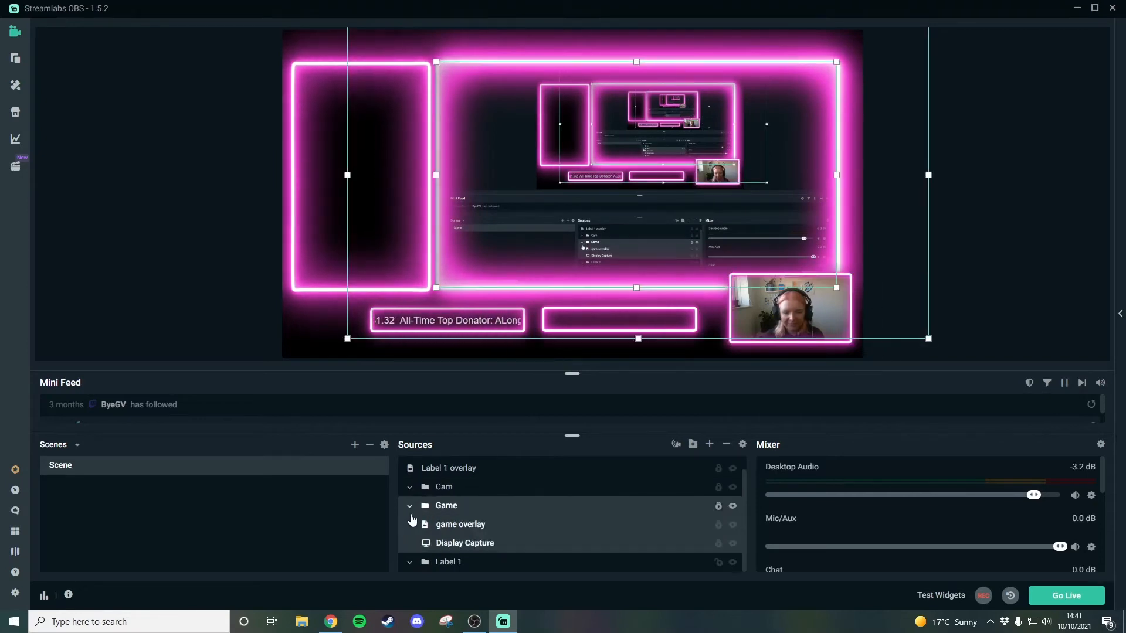
pyautogui.click(409, 507)
pyautogui.click(473, 538)
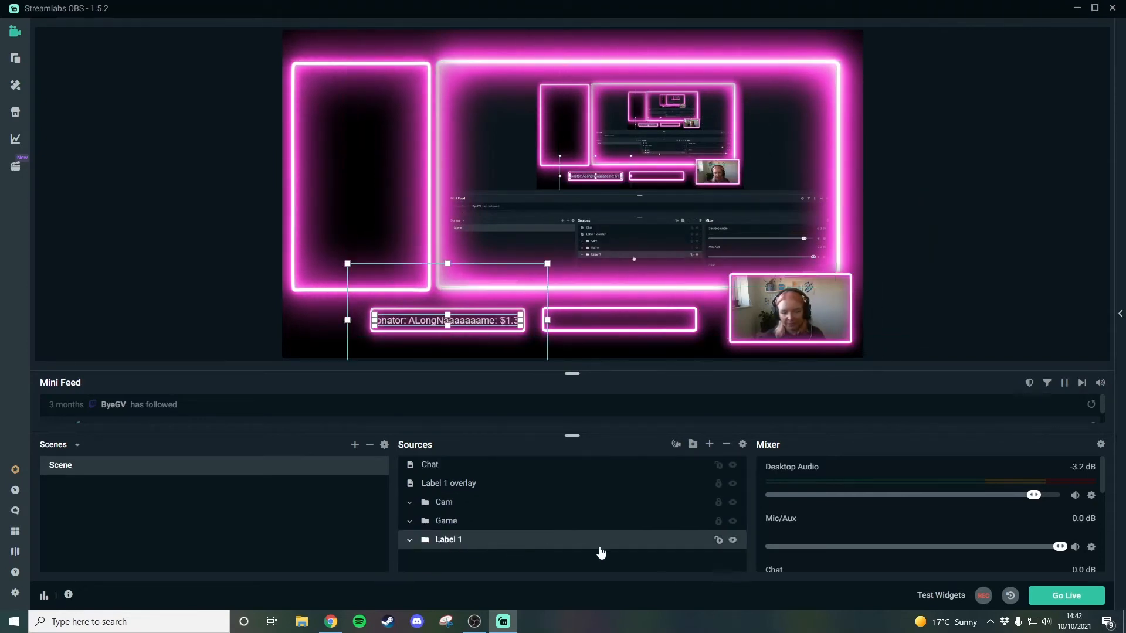
pyautogui.click(580, 215)
pyautogui.click(769, 217)
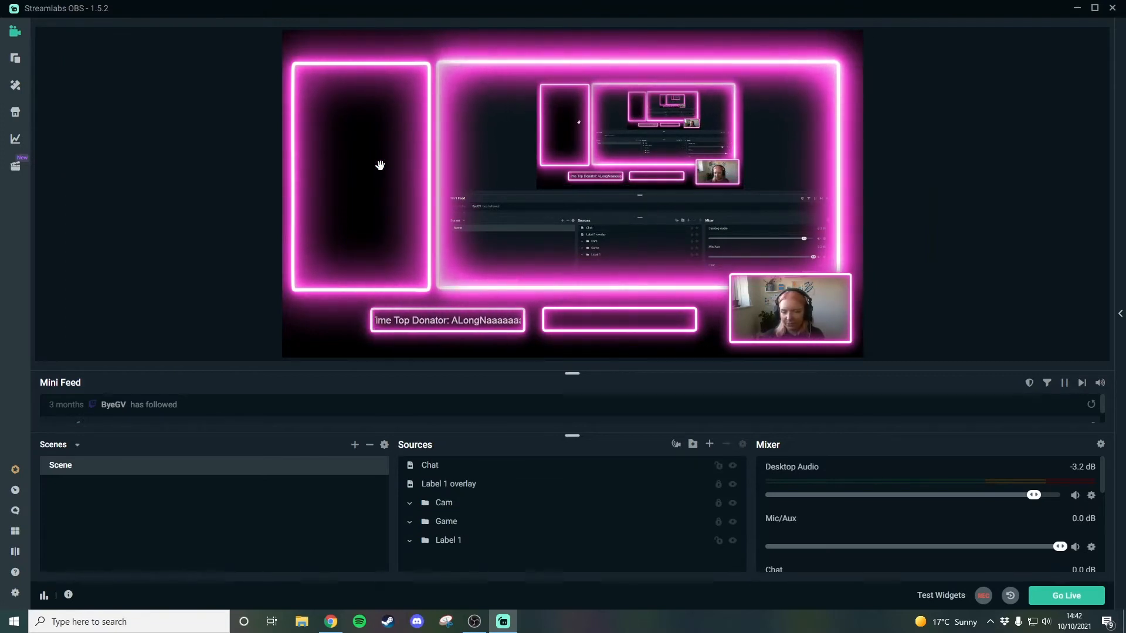
# Step: Try moving the chat frame over the game frame, and return it to its place beside the game frame
pyautogui.moveTo(380, 165); pyautogui.dragTo(478, 175)
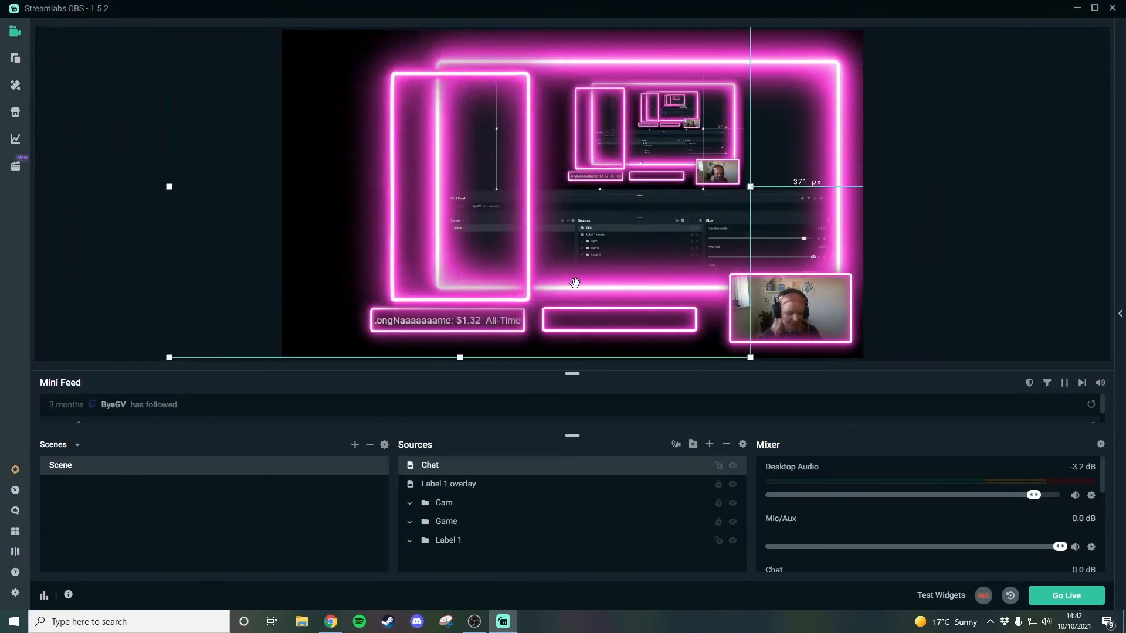
pyautogui.moveTo(575, 283); pyautogui.dragTo(476, 273)
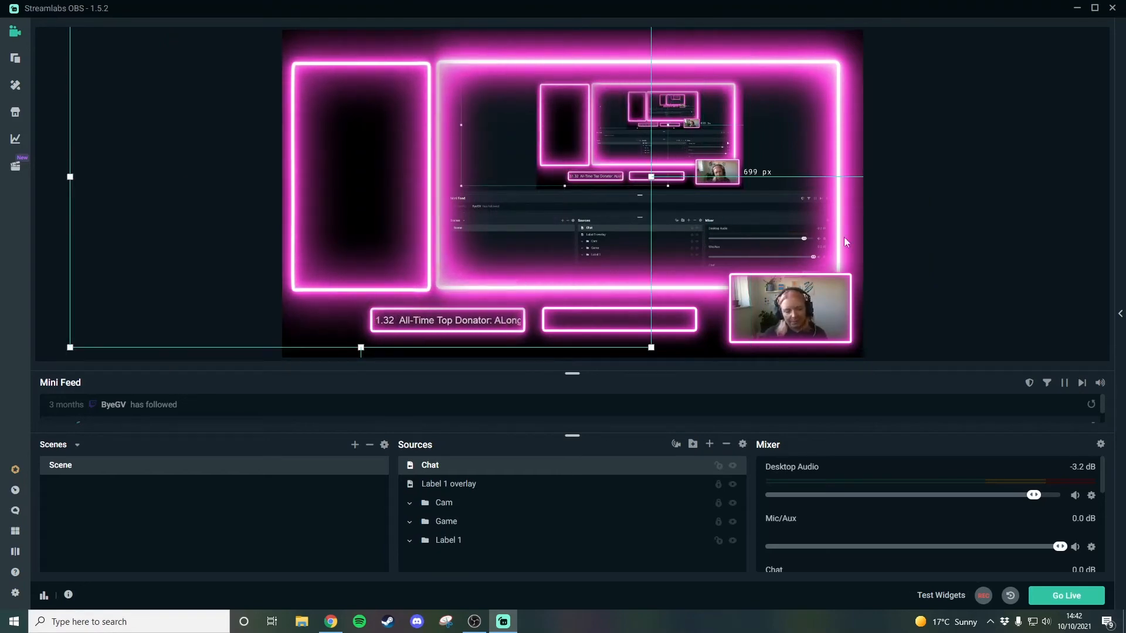
pyautogui.click(993, 263)
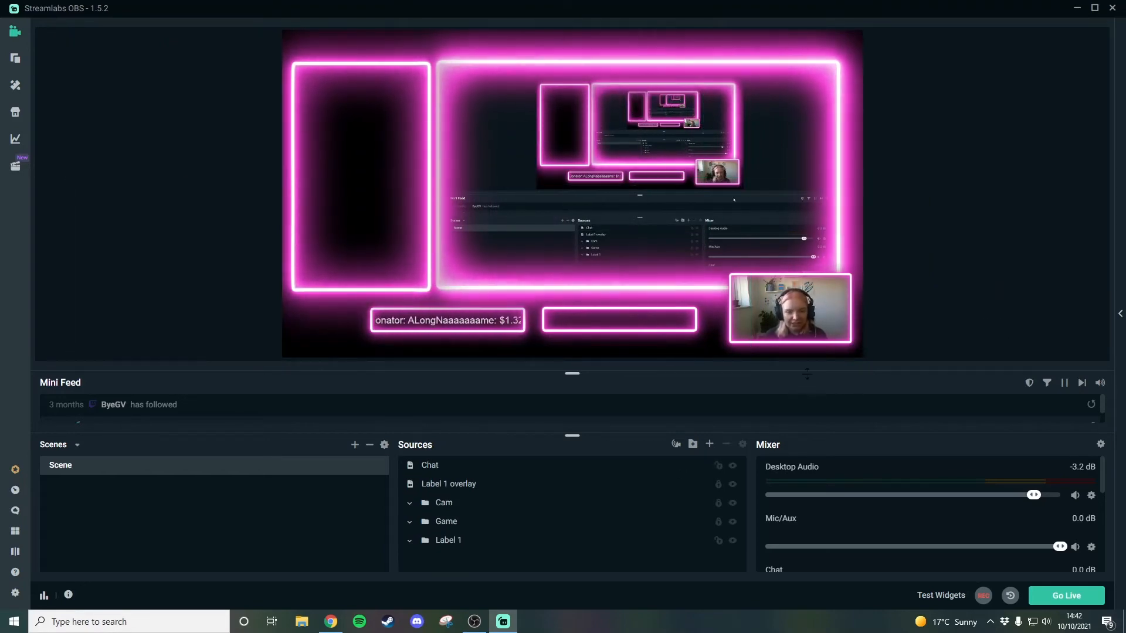
# Step: Nudge the chat frame 7 px to the left, away from the game frame, and deselect it
pyautogui.click(368, 244)
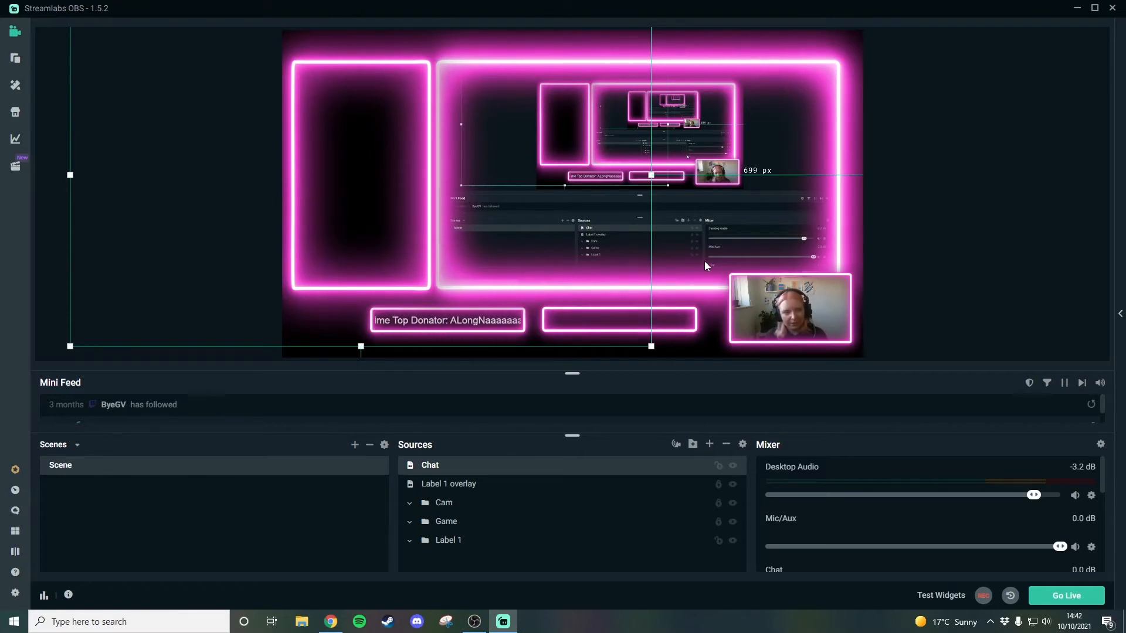
pyautogui.press('Left')
pyautogui.press('Left')
pyautogui.press('Left')
pyautogui.press('Left')
pyautogui.press('Left')
pyautogui.press('Left')
pyautogui.press('Left')
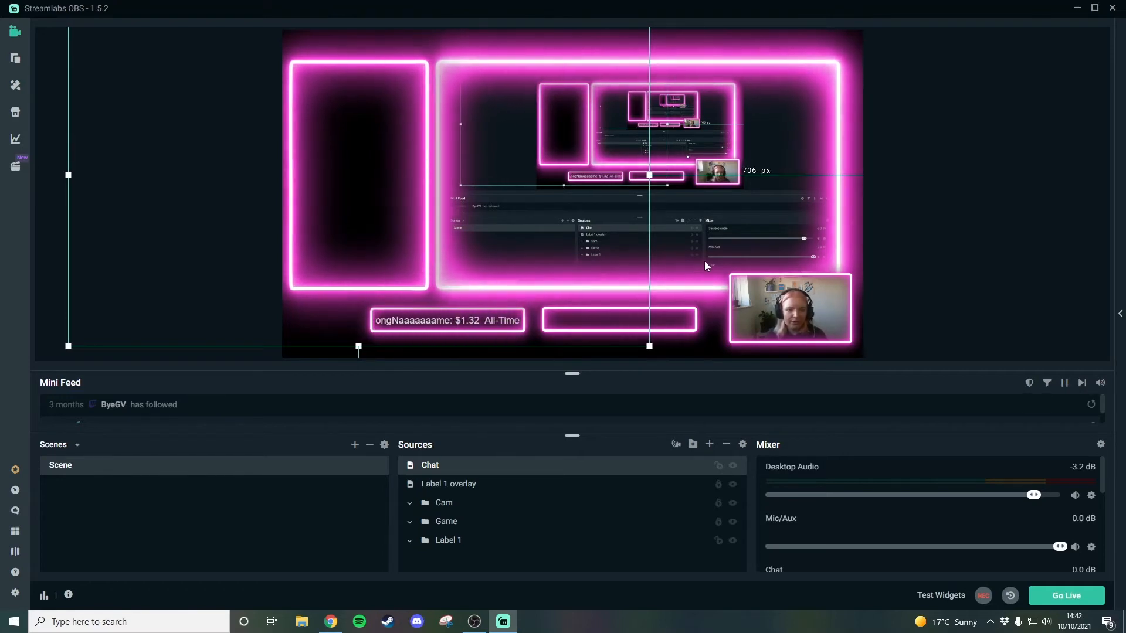
pyautogui.click(938, 261)
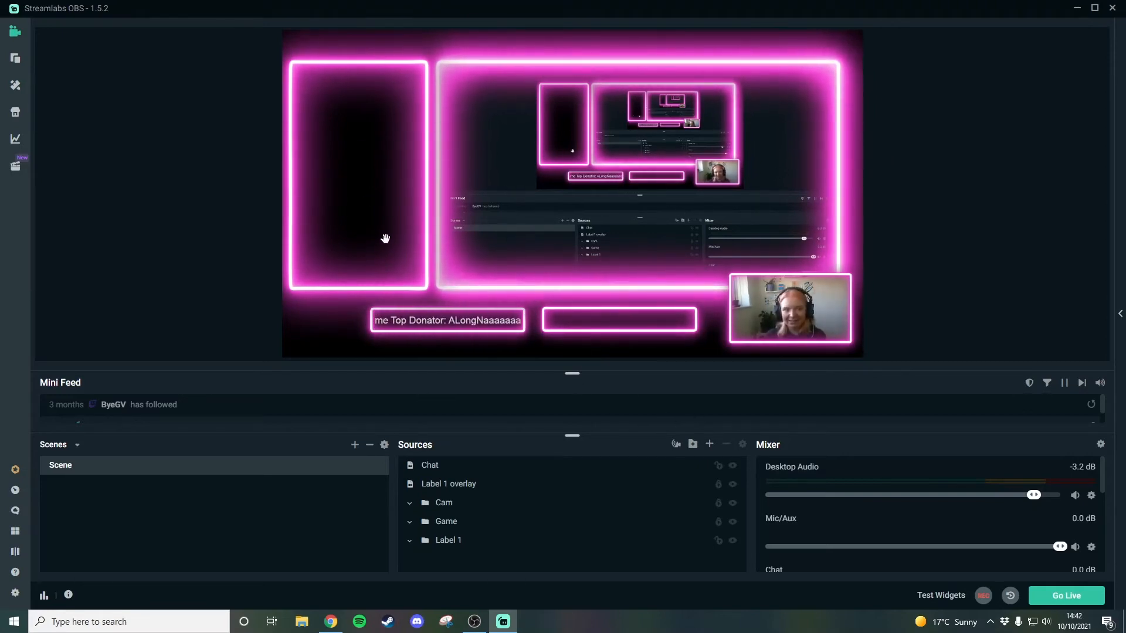
# Step: Add a Chatbox widget source to the scene under the name Chatbox
pyautogui.click(709, 445)
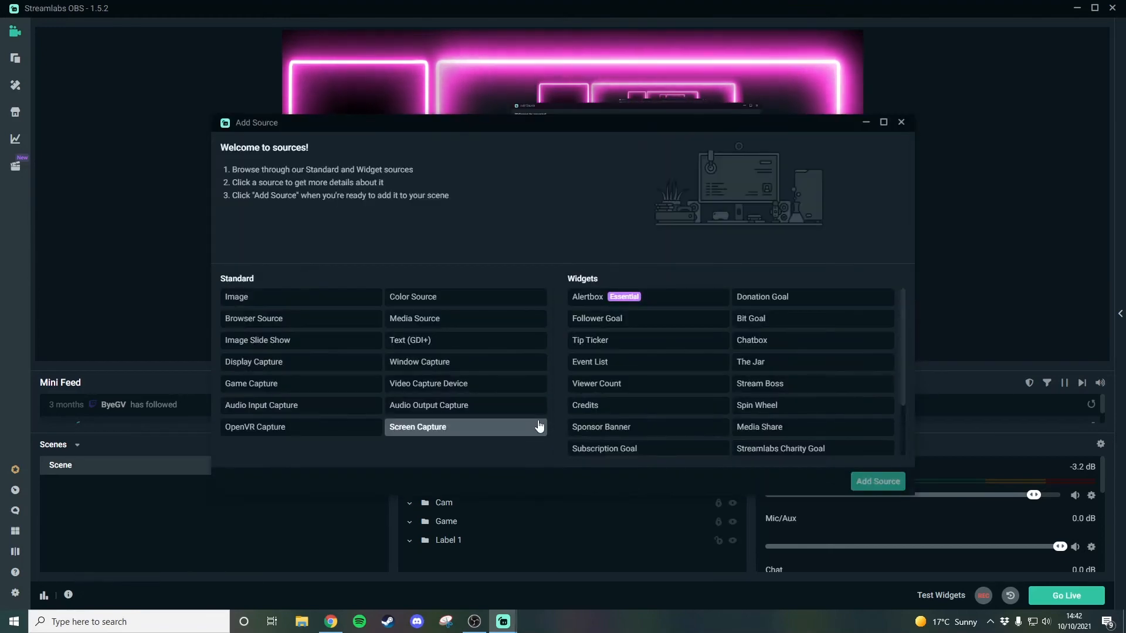
pyautogui.click(769, 343)
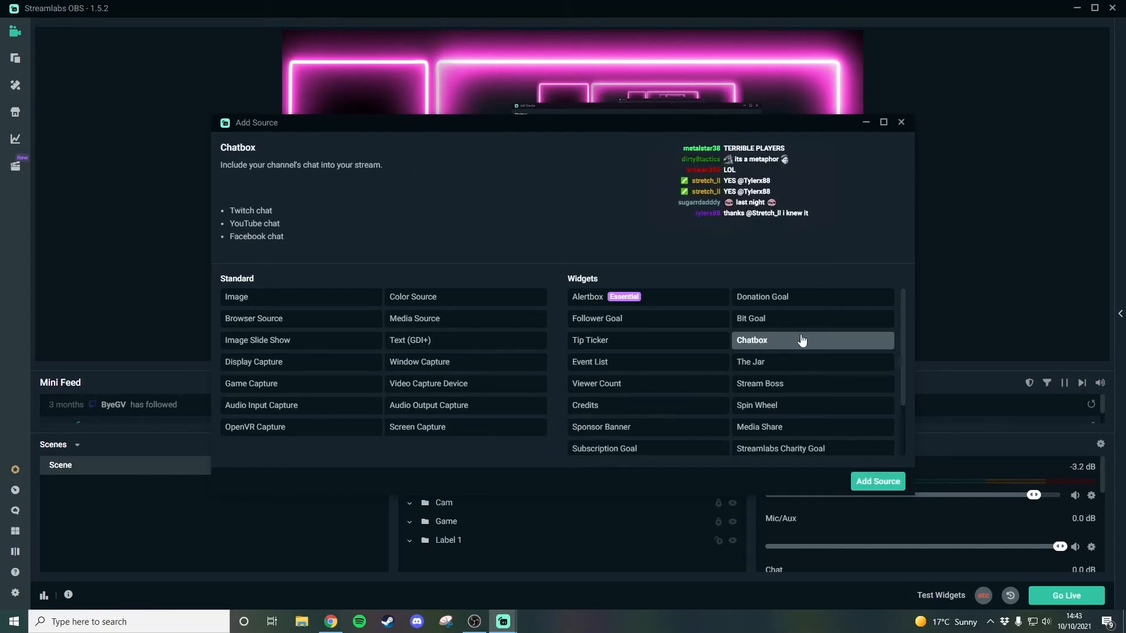
pyautogui.click(891, 482)
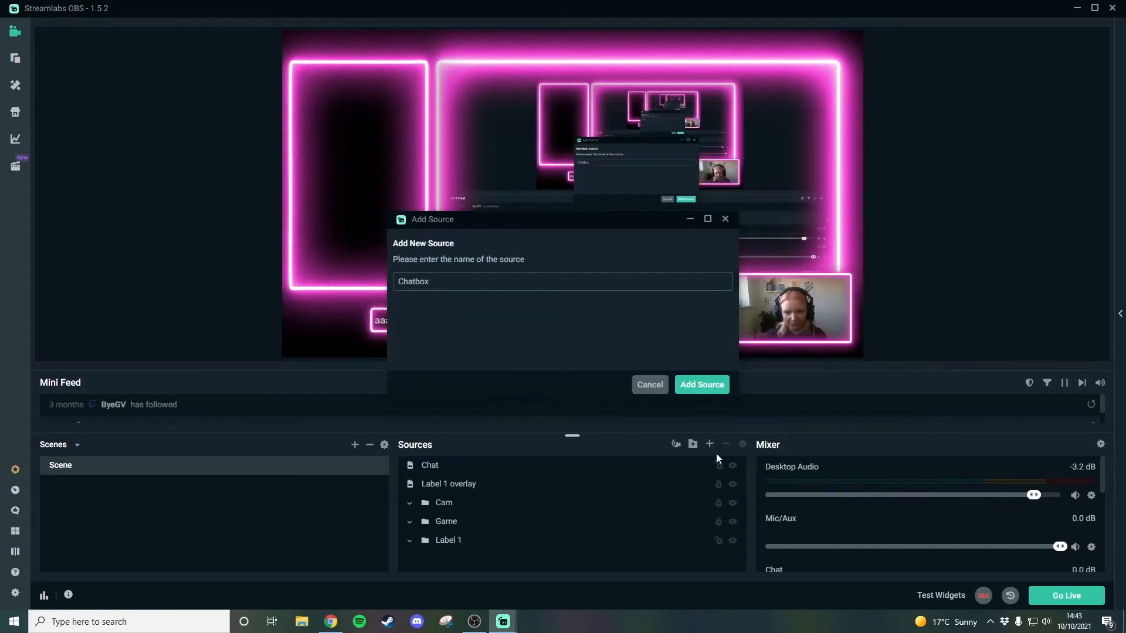
pyautogui.click(706, 390)
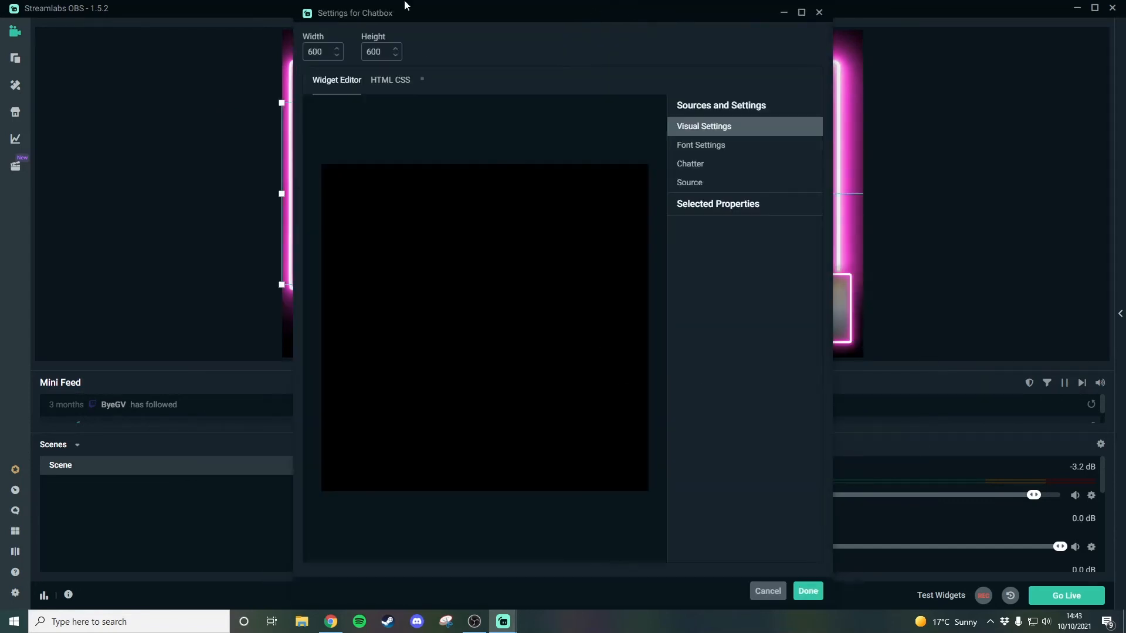
# Step: Set the Chatbox width to 460, keeping the canvas's chat frame in view beside the settings window
pyautogui.moveTo(430, 16); pyautogui.dragTo(687, 20)
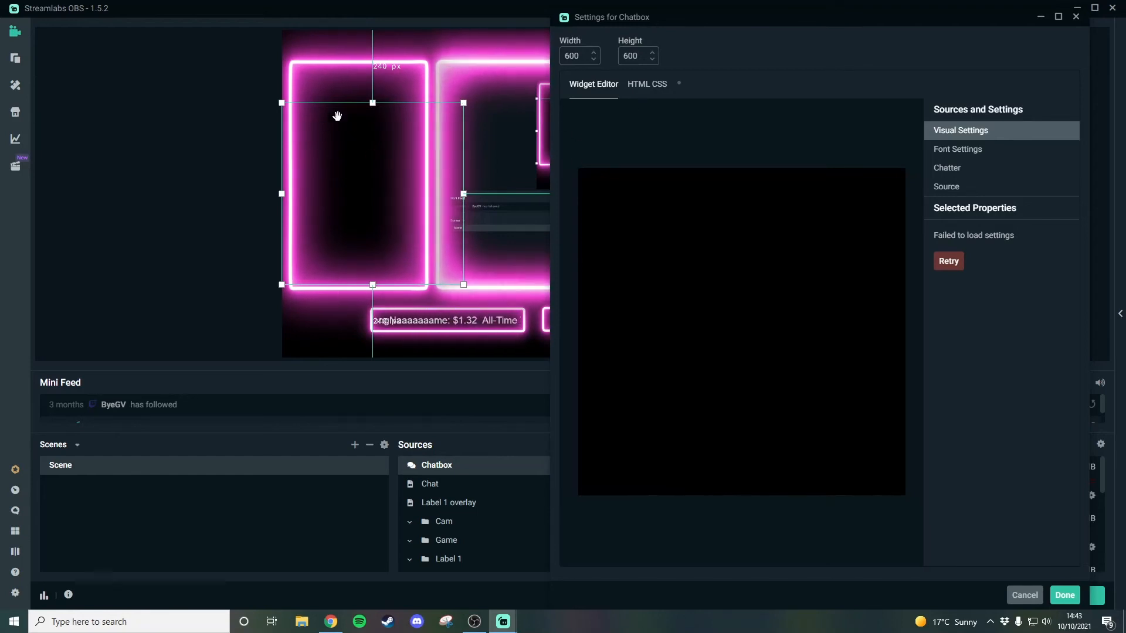
pyautogui.click(566, 55)
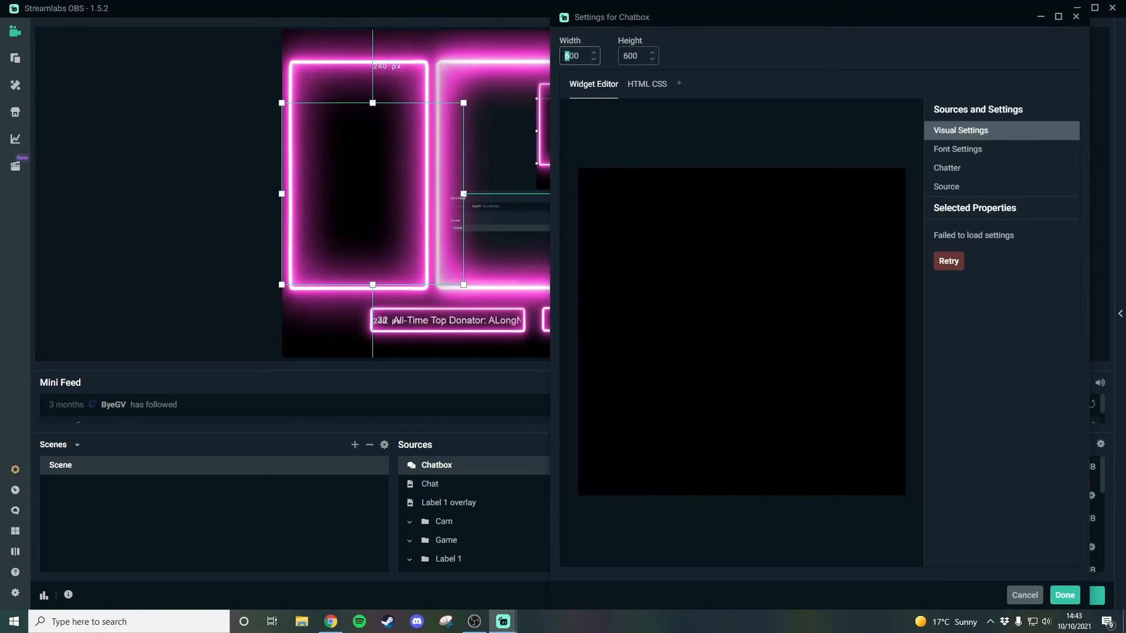
pyautogui.write('5')
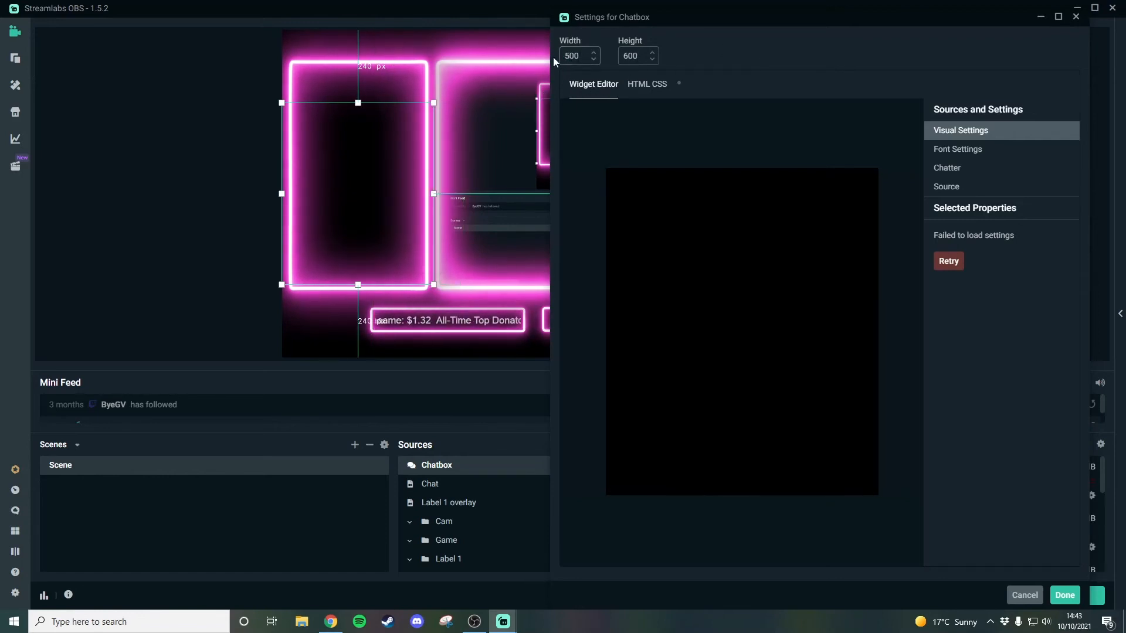
pyautogui.write('460')
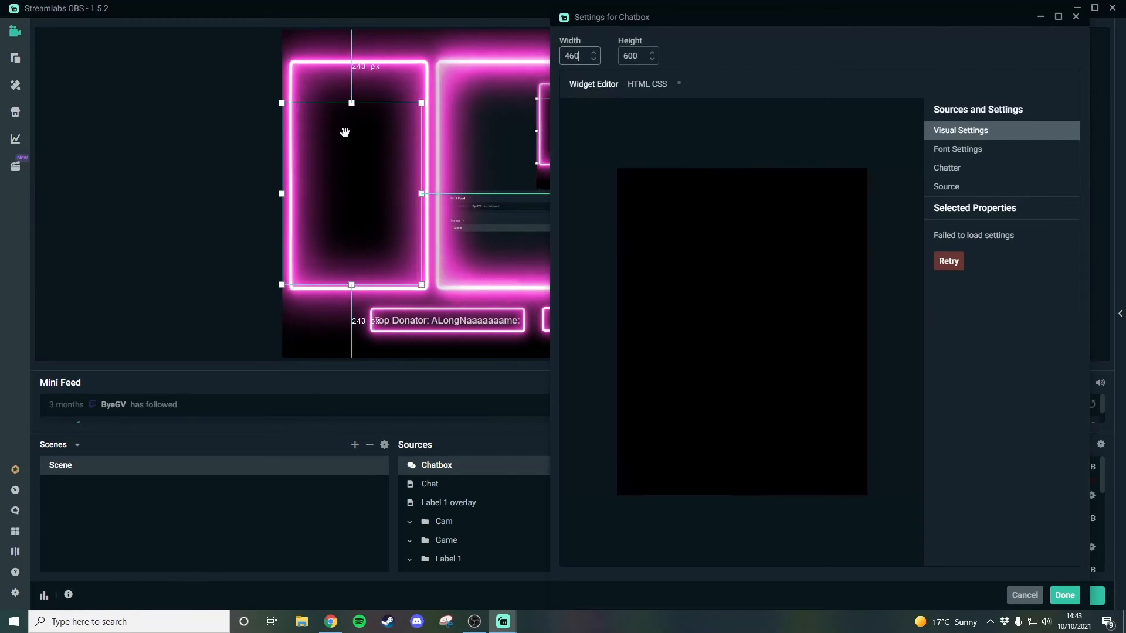
# Step: Move the Chatbox into the chat frame on the canvas and set its height to 740
pyautogui.click(347, 133)
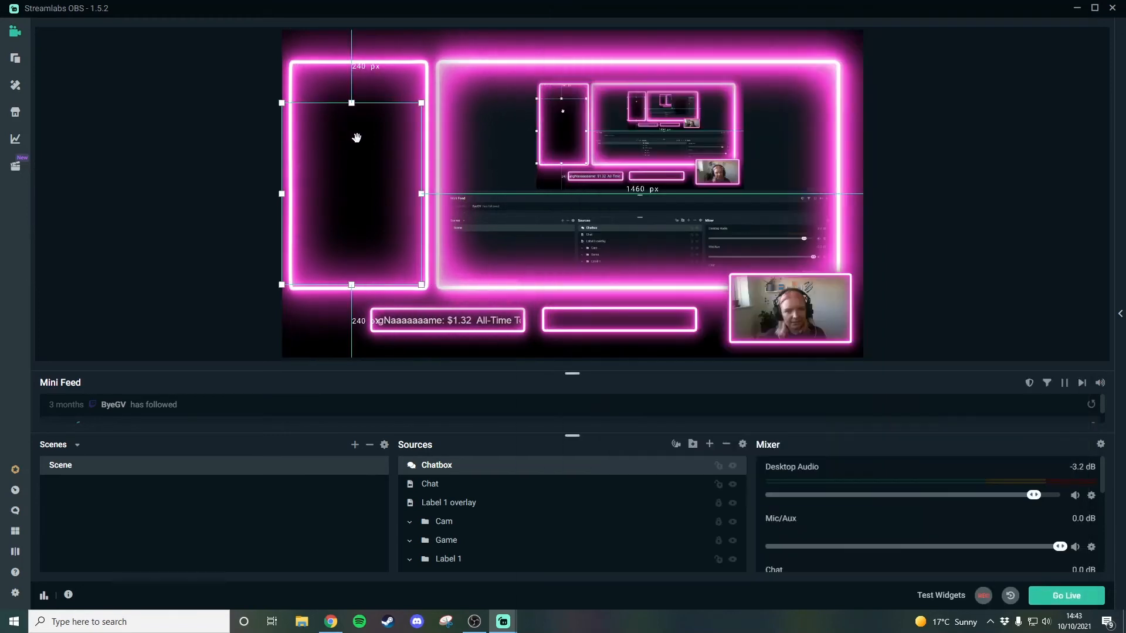
pyautogui.moveTo(342, 172)
pyautogui.mouseDown()
pyautogui.moveTo(352, 171)
pyautogui.moveTo(349, 150)
pyautogui.mouseUp()
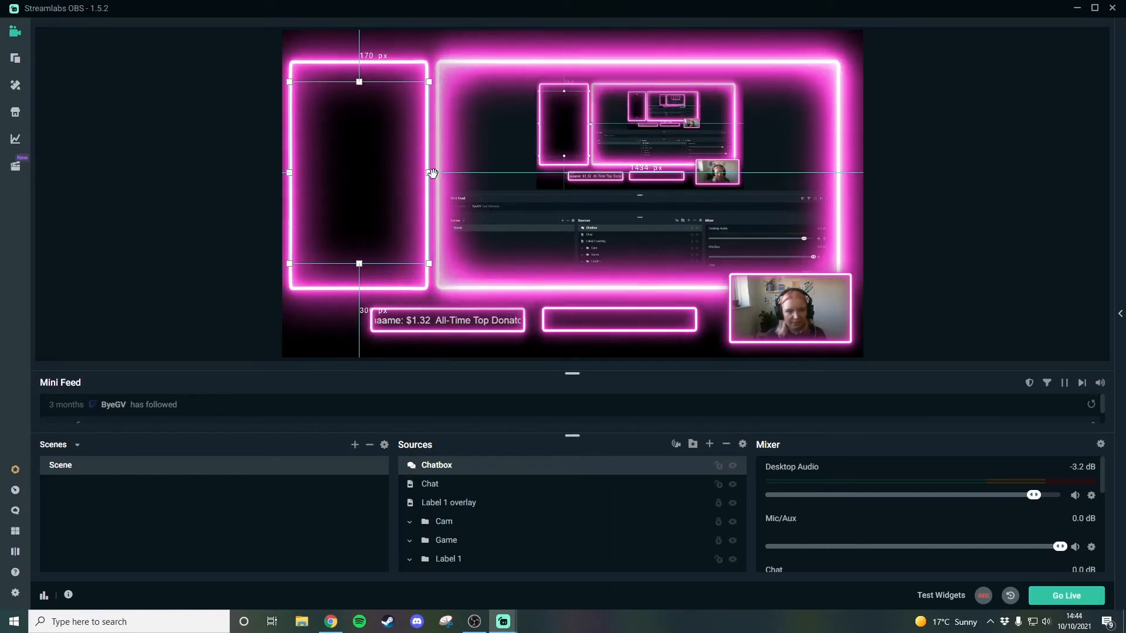
pyautogui.moveTo(503, 622)
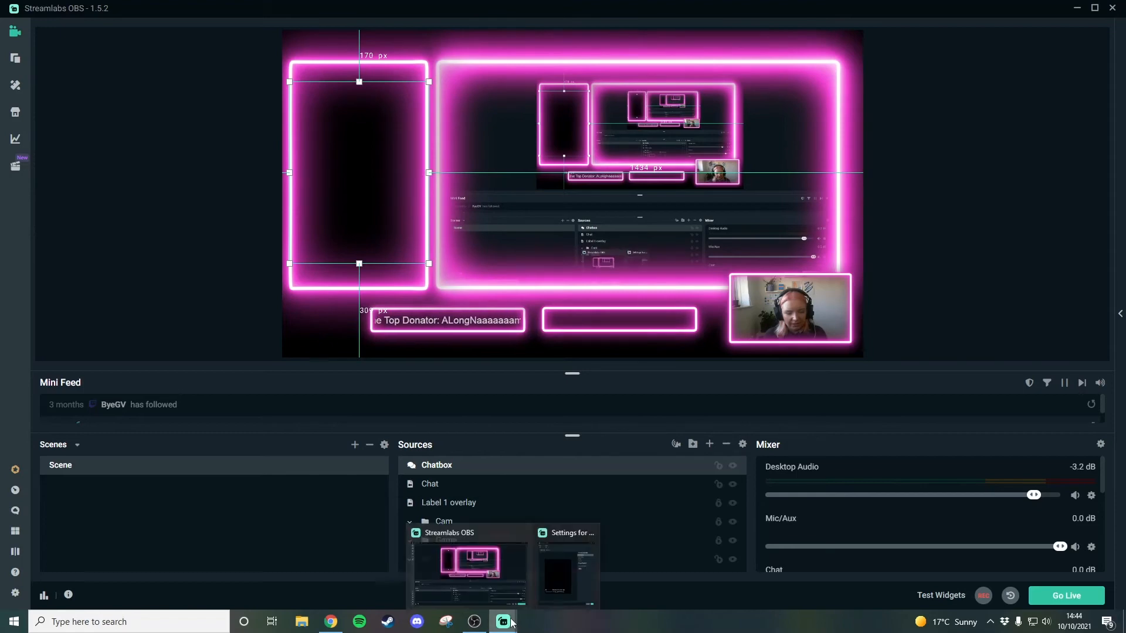
pyautogui.click(546, 574)
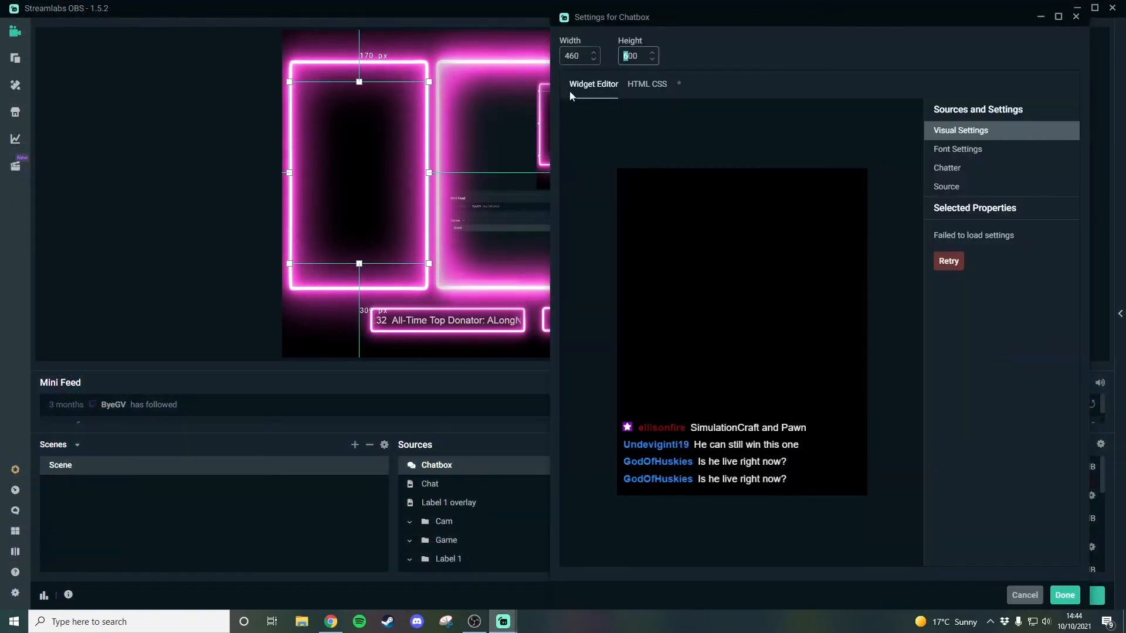
pyautogui.write('7')
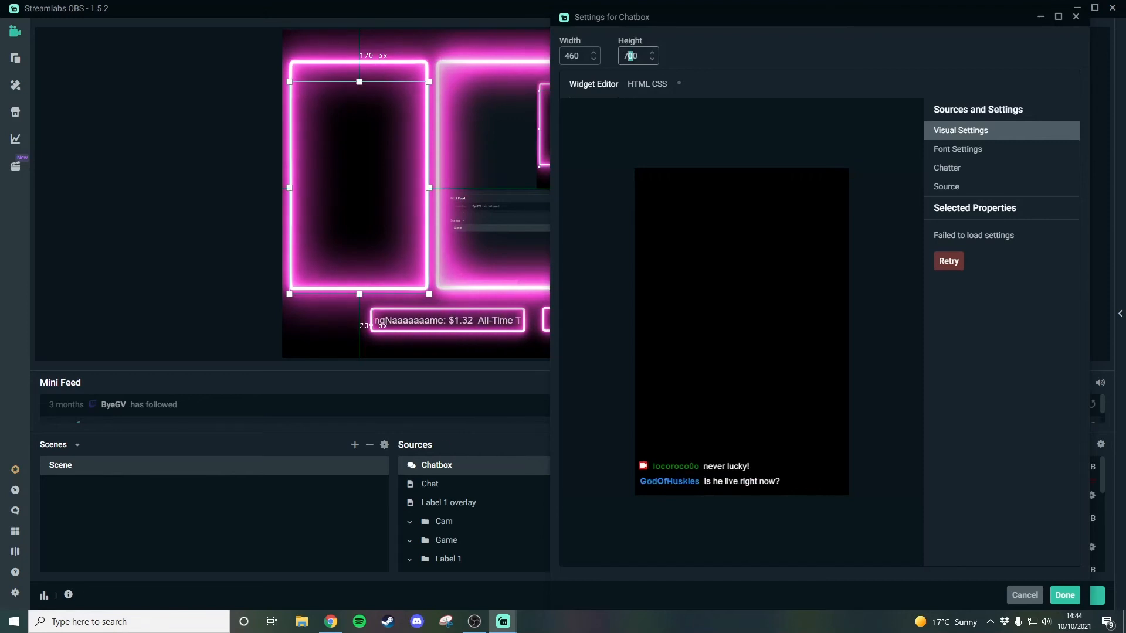
pyautogui.write('4')
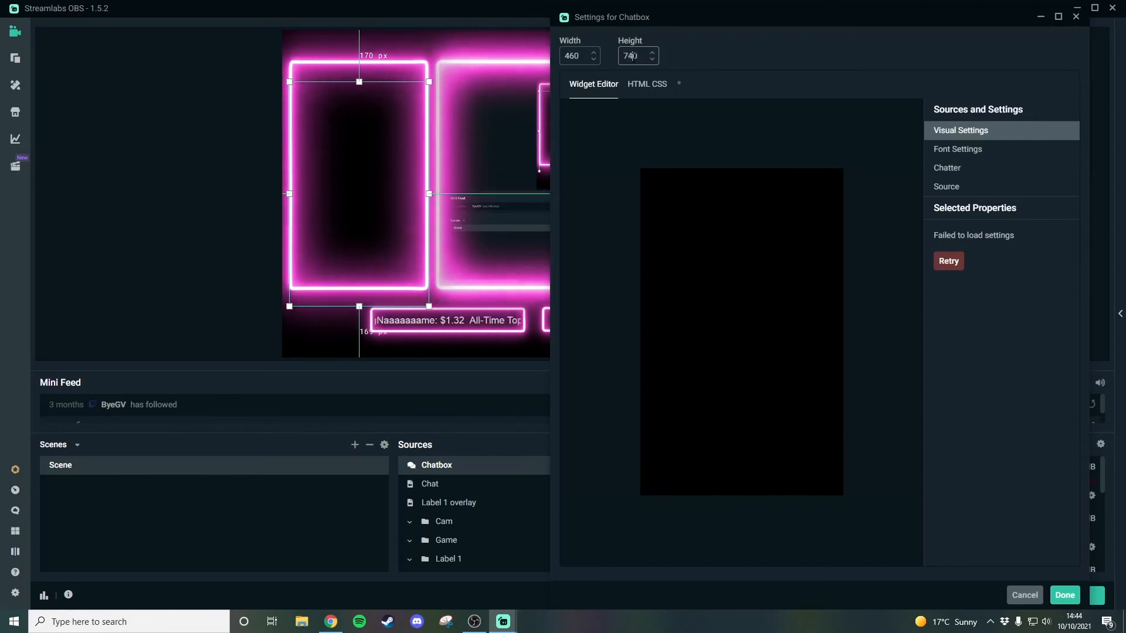
# Step: Align the Chatbox with the chat frame's borders by moving it up and nudging it 5 px up and 1 px left
pyautogui.click(379, 194)
pyautogui.moveTo(374, 209); pyautogui.dragTo(376, 194)
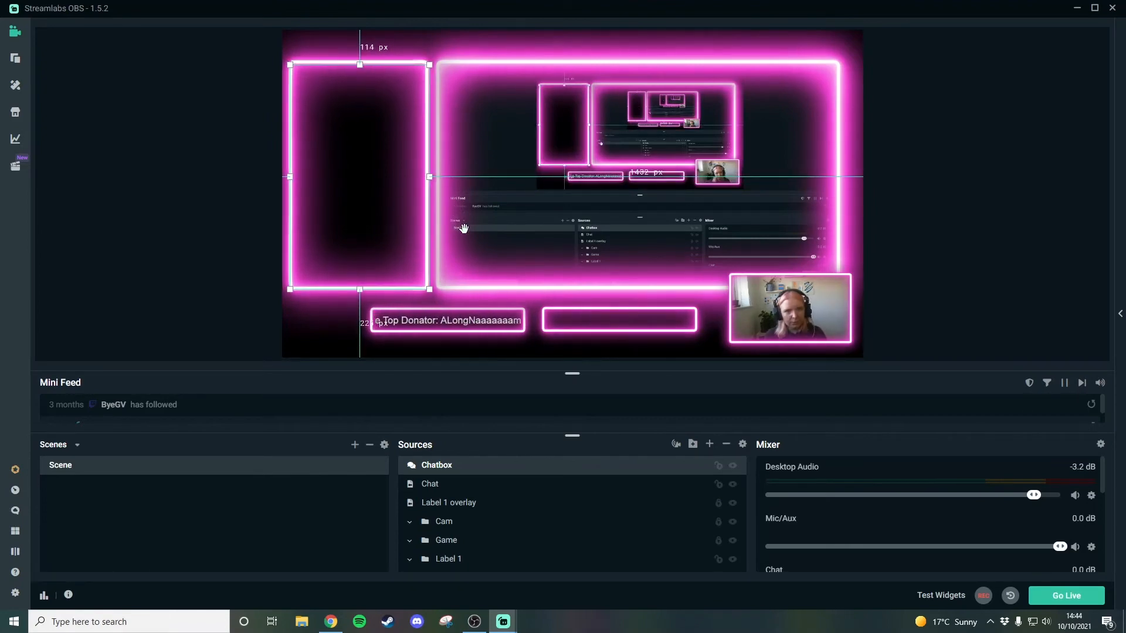
pyautogui.press('Up')
pyautogui.press('Up')
pyautogui.press('Up')
pyautogui.press('Up')
pyautogui.press('Left')
pyautogui.press('Up')
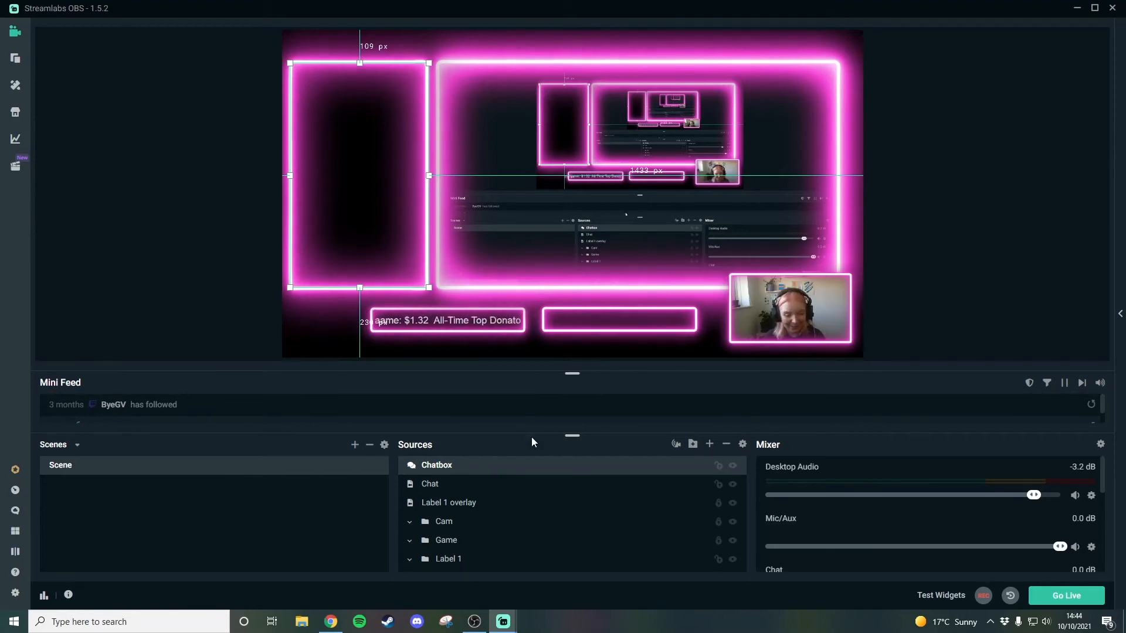
# Step: Accept the Chatbox settings and place the Chatbox source directly below the Chat overlay in the source order
pyautogui.moveTo(510, 615)
pyautogui.click(559, 567)
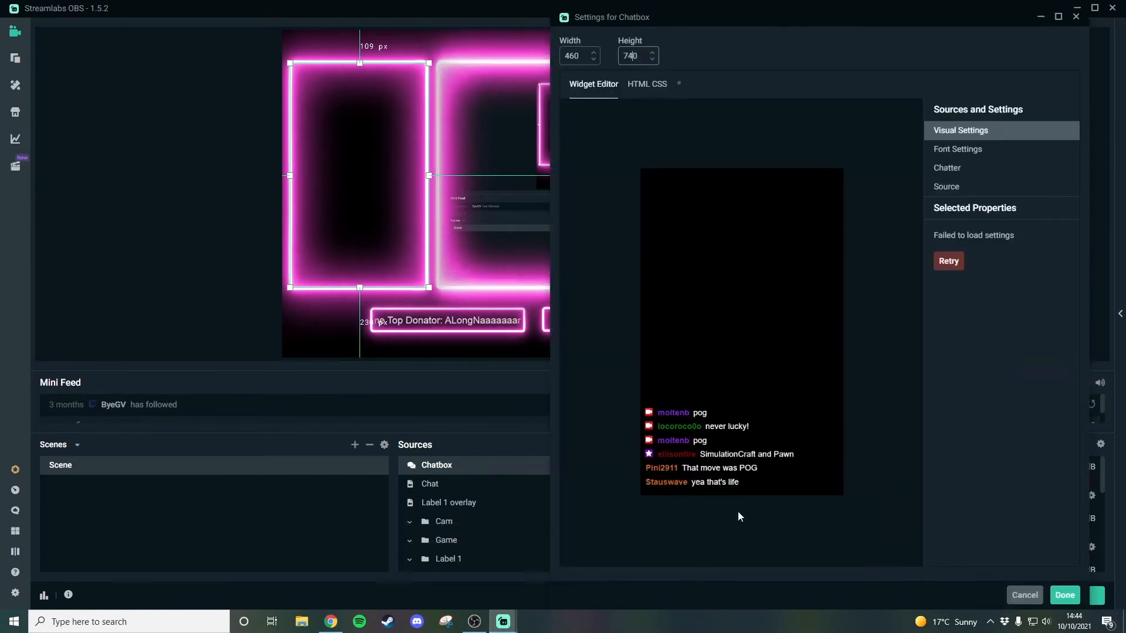
pyautogui.moveTo(813, 19); pyautogui.dragTo(694, 22)
pyautogui.click(946, 598)
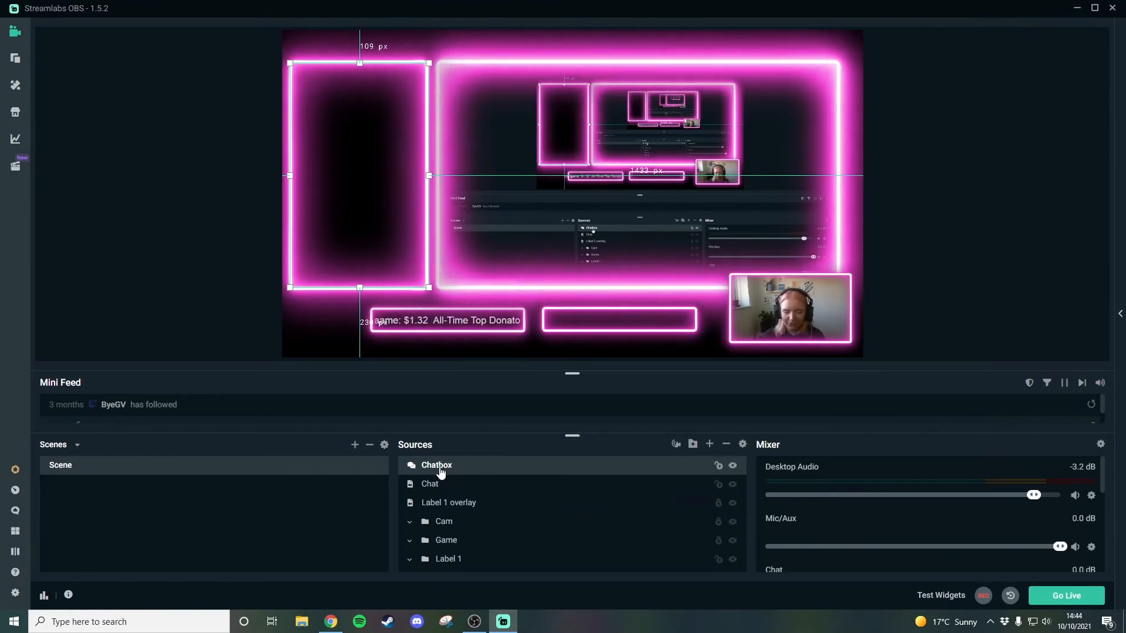
pyautogui.moveTo(442, 472); pyautogui.dragTo(455, 502)
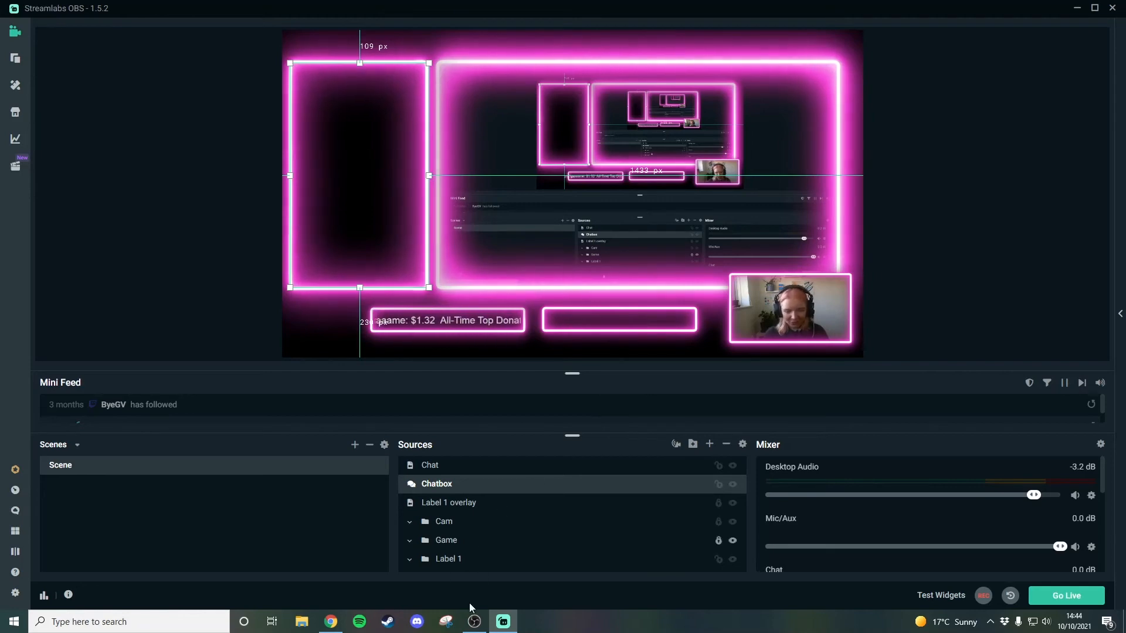
# Step: Switch to the Twitch channel page in Chrome and send six test chat messages: tsting, test, tes, tesgergergae, fgsfdsdfsd and dsfdsgds
pyautogui.moveTo(344, 625)
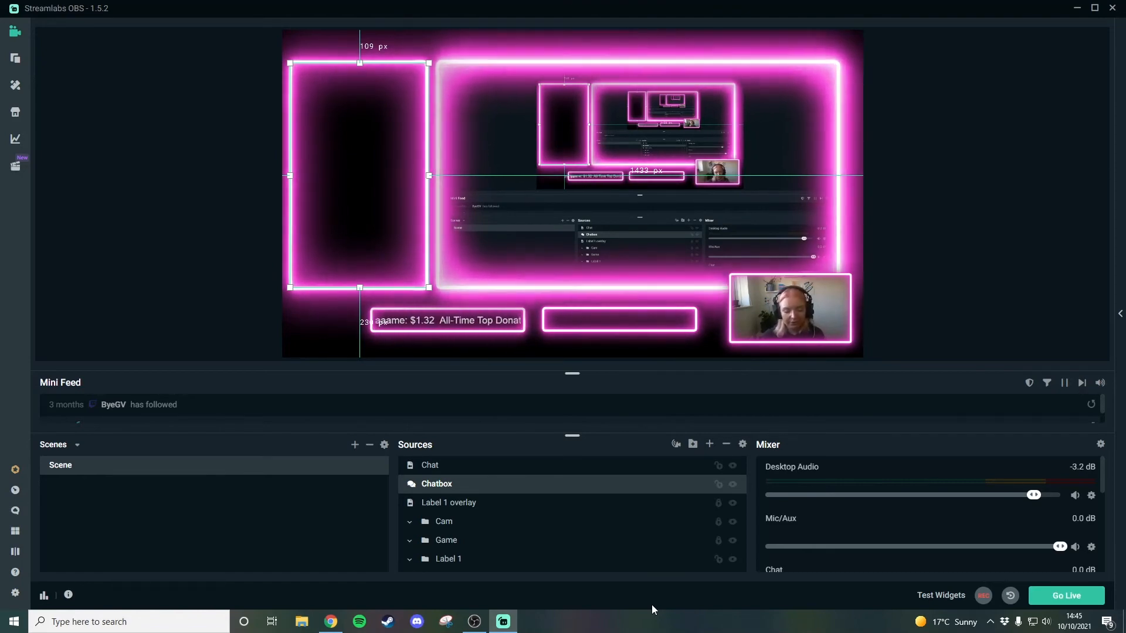
pyautogui.click(331, 622)
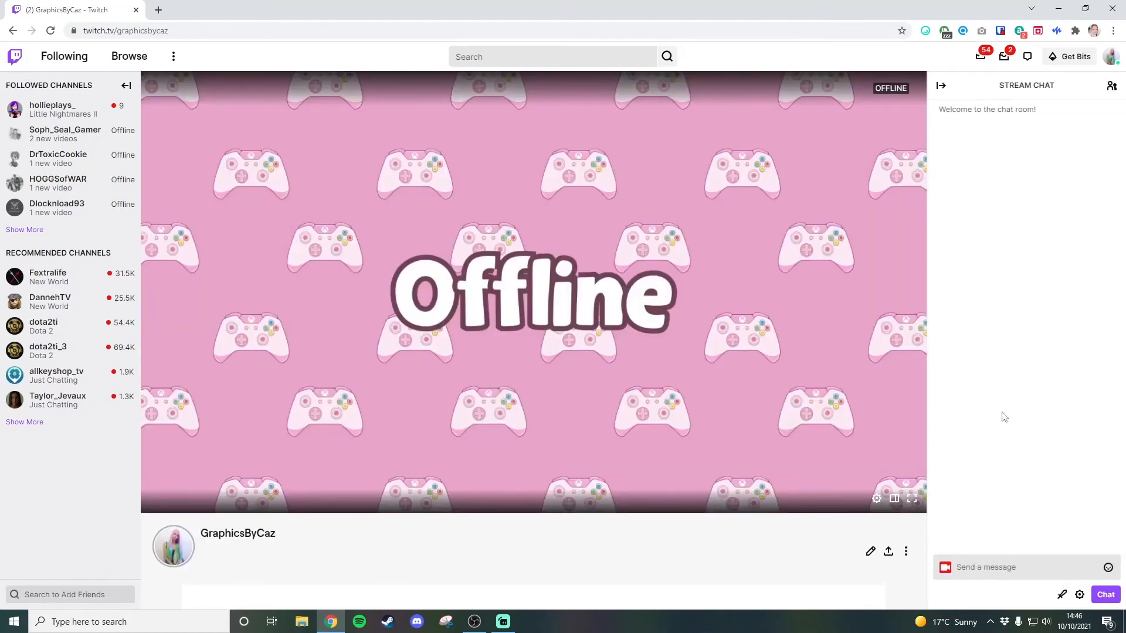
pyautogui.click(1025, 564)
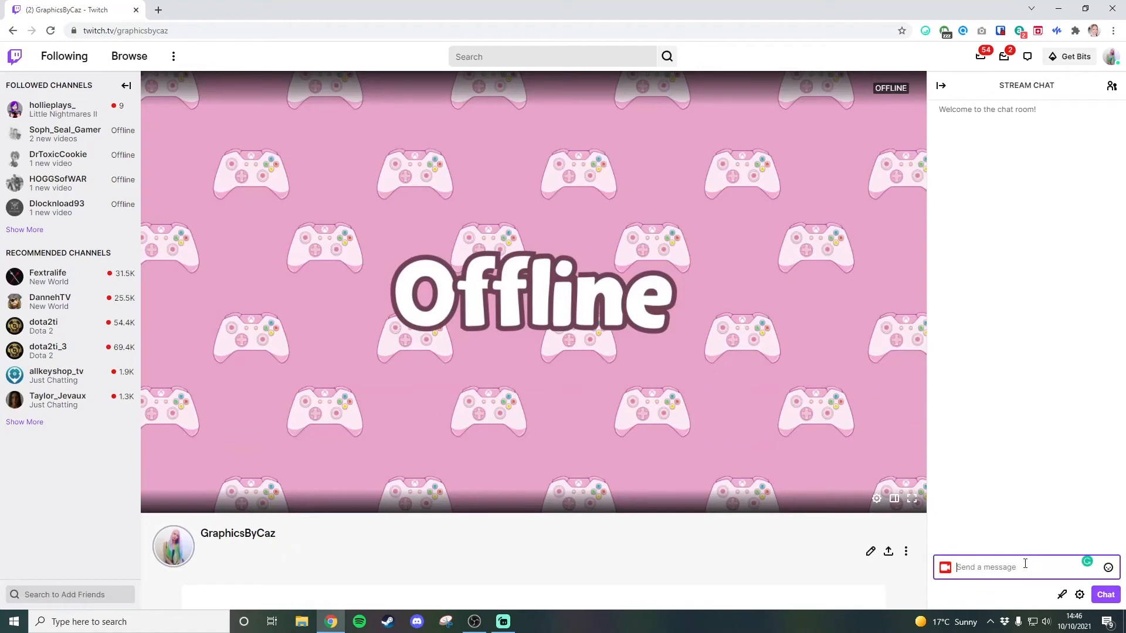
pyautogui.write('tsting')
pyautogui.press('Return')
pyautogui.write('test')
pyautogui.press('Return')
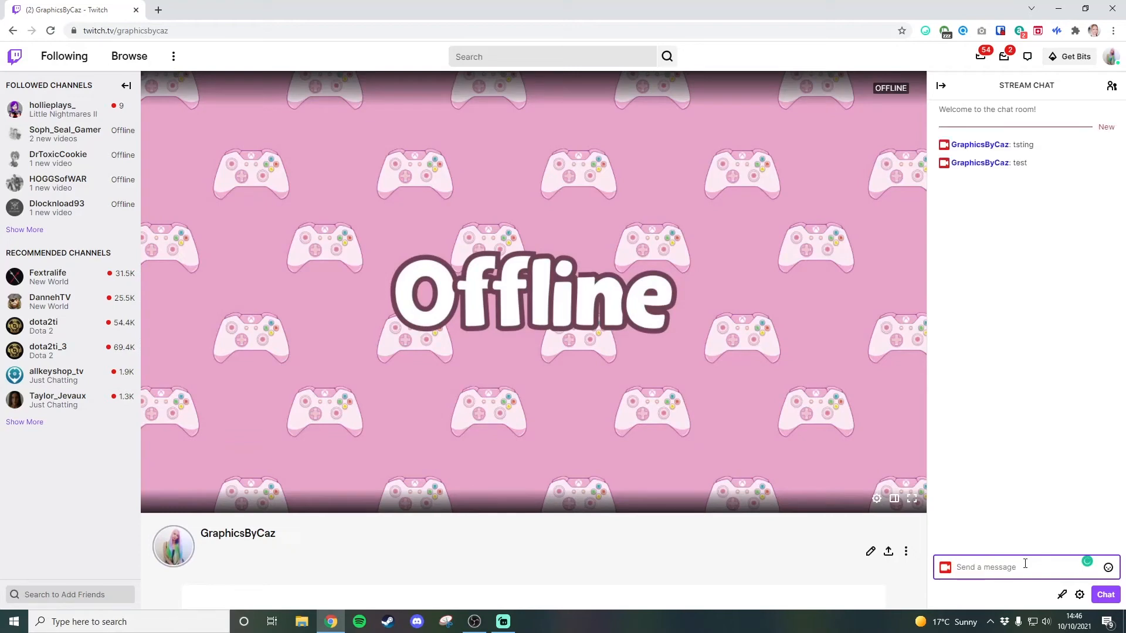
pyautogui.write('tes')
pyautogui.press('Return')
pyautogui.write('tes')
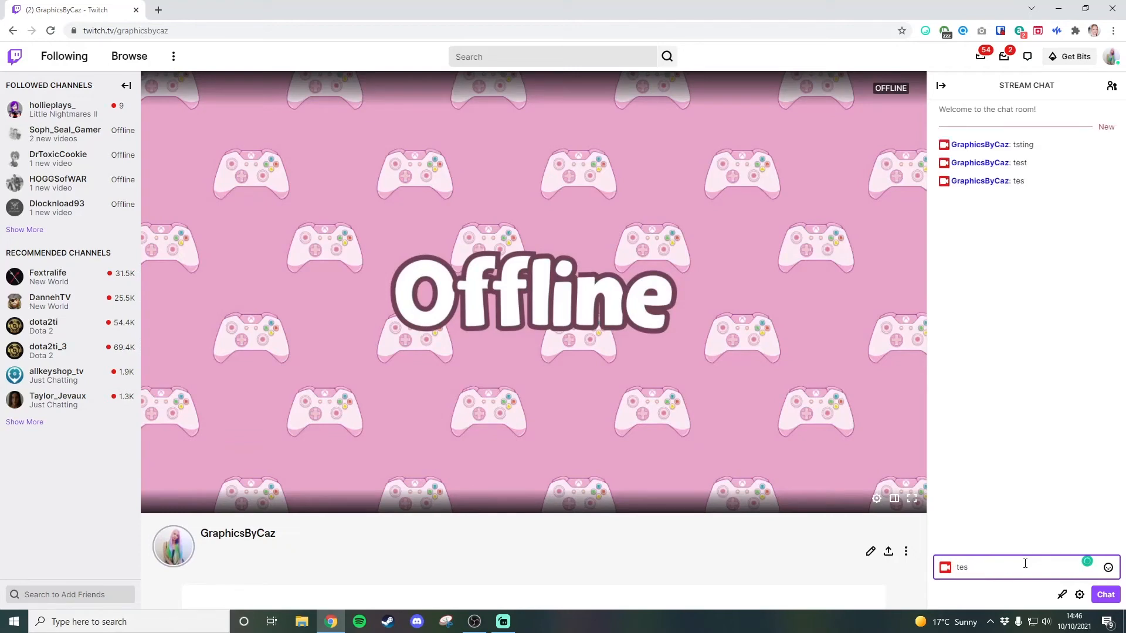
pyautogui.write('gergergae')
pyautogui.press('Return')
pyautogui.write('fgsfdsdfsd')
pyautogui.press('Return')
pyautogui.write('dsfdsgds')
pyautogui.press('Return')
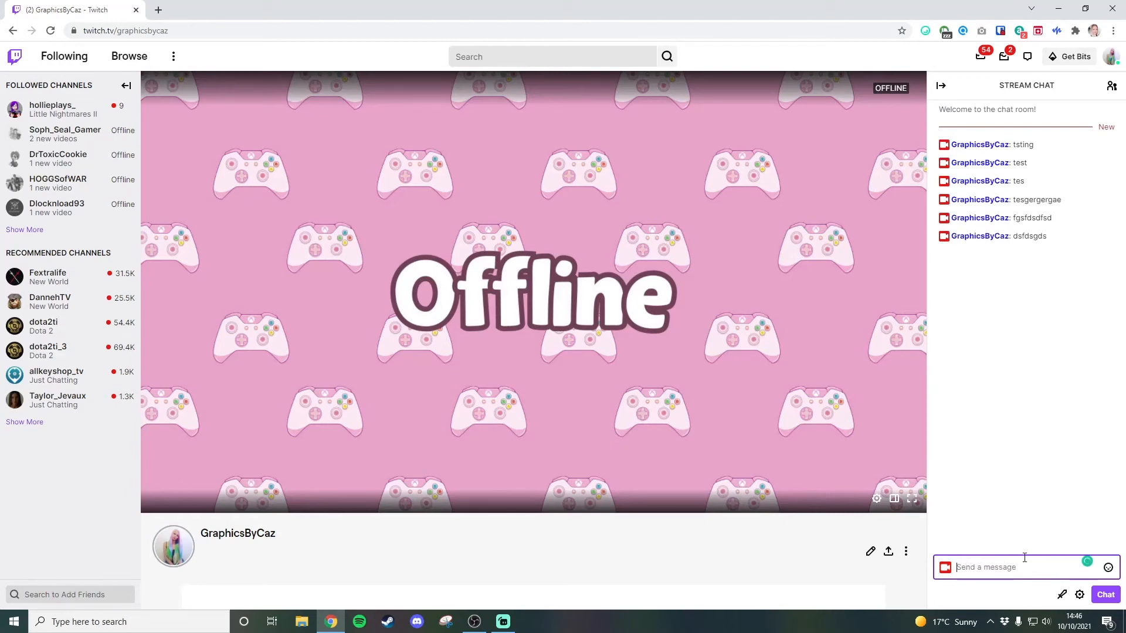
# Step: Switch back to Streamlabs OBS and check how the test messages sit inside the chat frame
pyautogui.moveTo(503, 620)
pyautogui.click(501, 586)
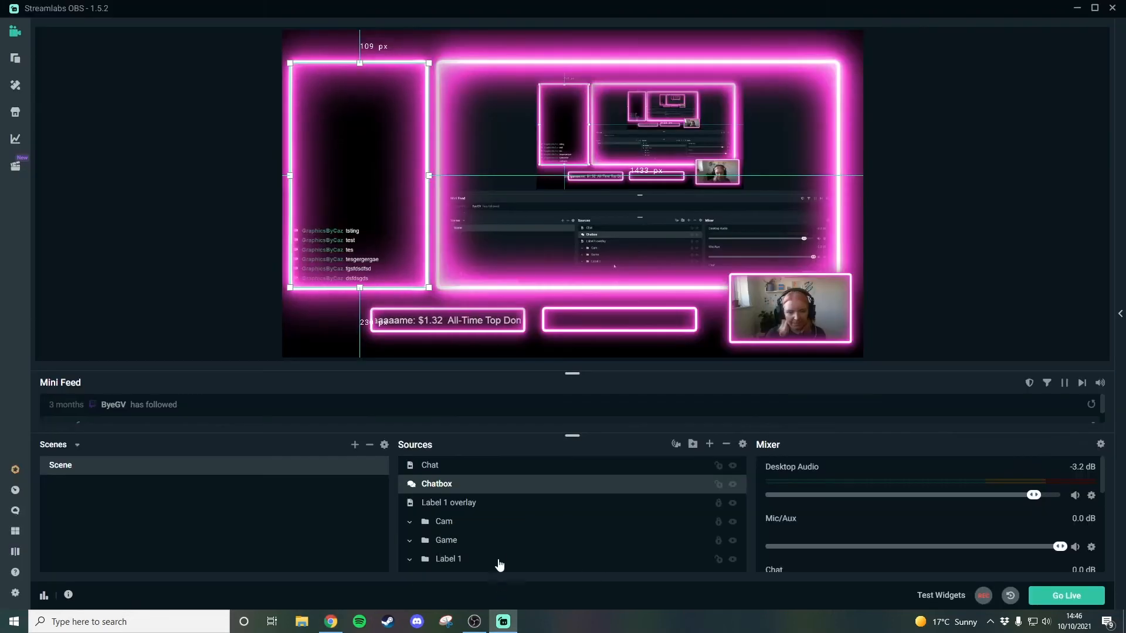
pyautogui.click(196, 241)
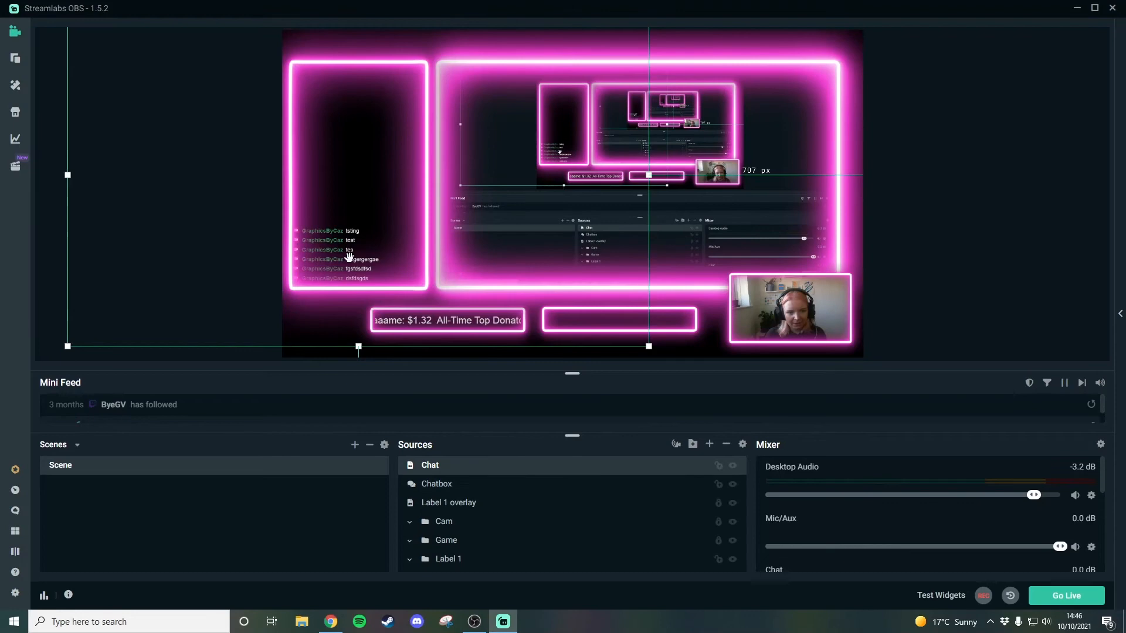
pyautogui.click(1072, 280)
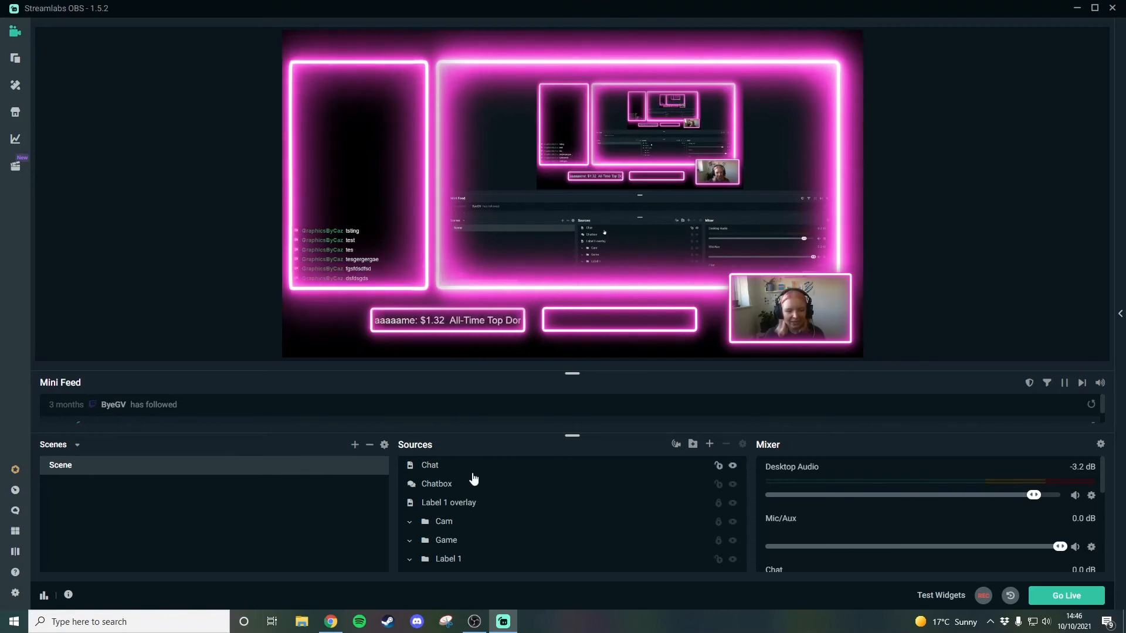
# Step: Nudge the Chatbox about 17 px right and 13 px up so its messages clear the frame's border, and deselect it
pyautogui.click(487, 486)
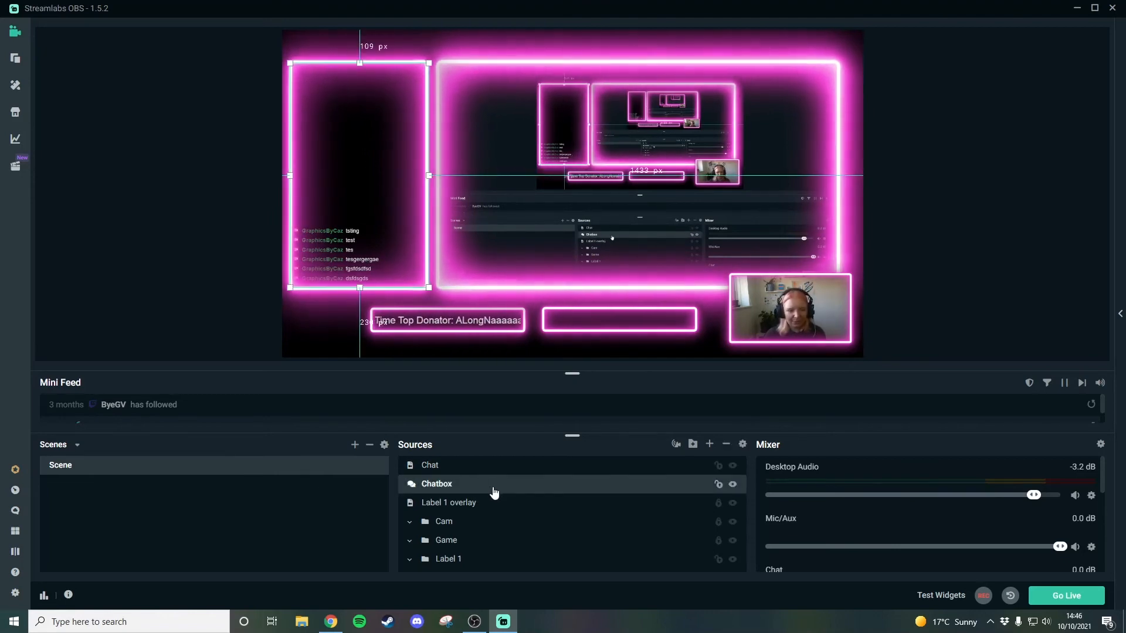
pyautogui.press('Right')
pyautogui.press('Right')
pyautogui.press('Right')
pyautogui.press('Right')
pyautogui.press('Right')
pyautogui.press('Right')
pyautogui.press('Right')
pyautogui.press('Right')
pyautogui.press('Right')
pyautogui.press('Up')
pyautogui.press('Up')
pyautogui.press('Up')
pyautogui.press('Up')
pyautogui.press('Up')
pyautogui.press('Up')
pyautogui.press('Up')
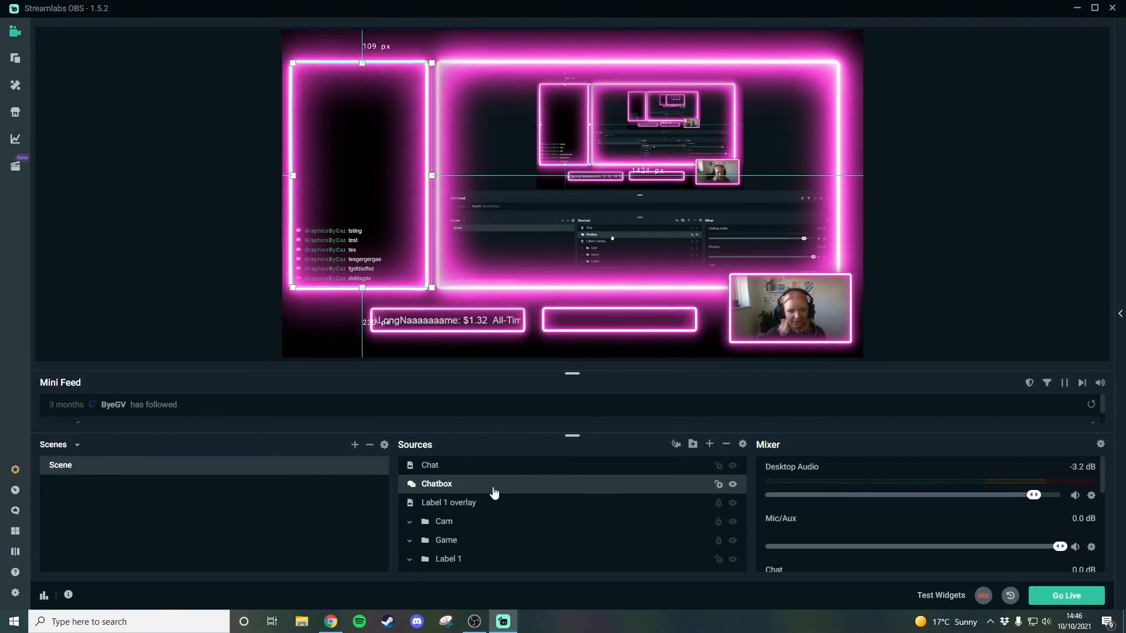
pyautogui.press('Right')
pyautogui.press('Right')
pyautogui.press('Right')
pyautogui.press('Right')
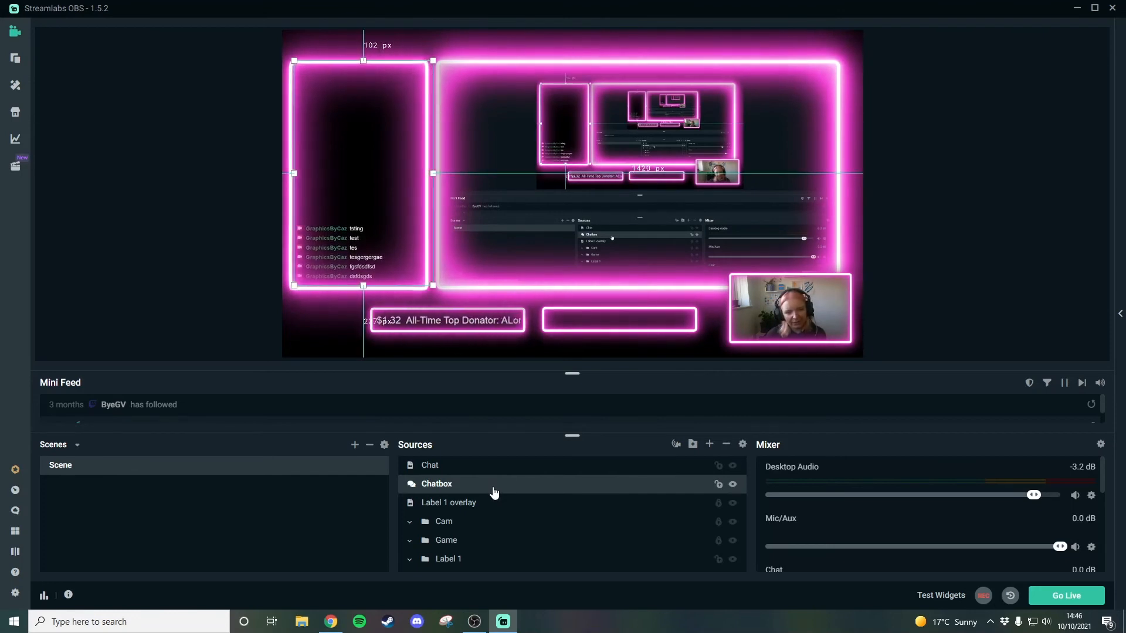
pyautogui.press('Up')
pyautogui.press('Up')
pyautogui.press('Up')
pyautogui.press('Up')
pyautogui.press('Up')
pyautogui.press('Up')
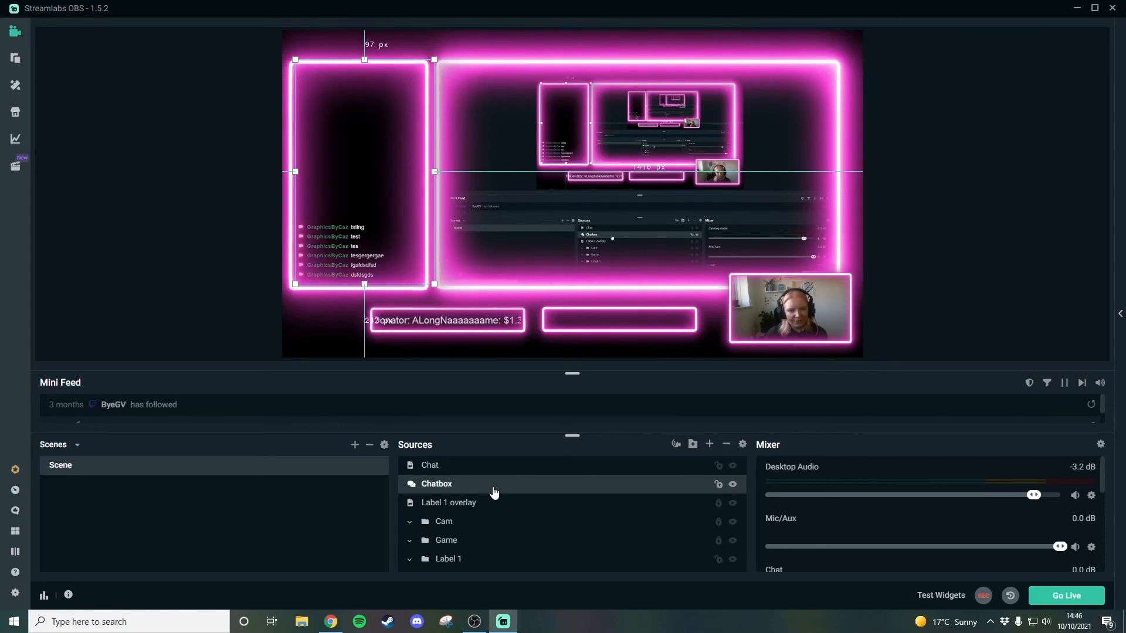
pyautogui.press('Right')
pyautogui.press('Right')
pyautogui.press('Right')
pyautogui.press('Right')
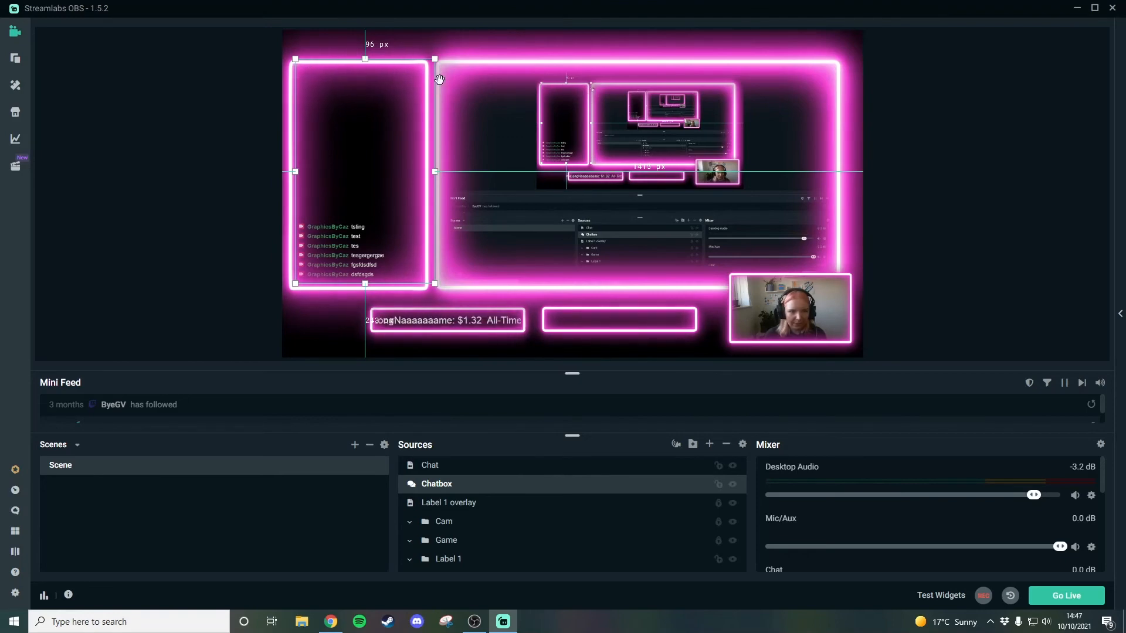
pyautogui.click(229, 301)
pyautogui.click(952, 251)
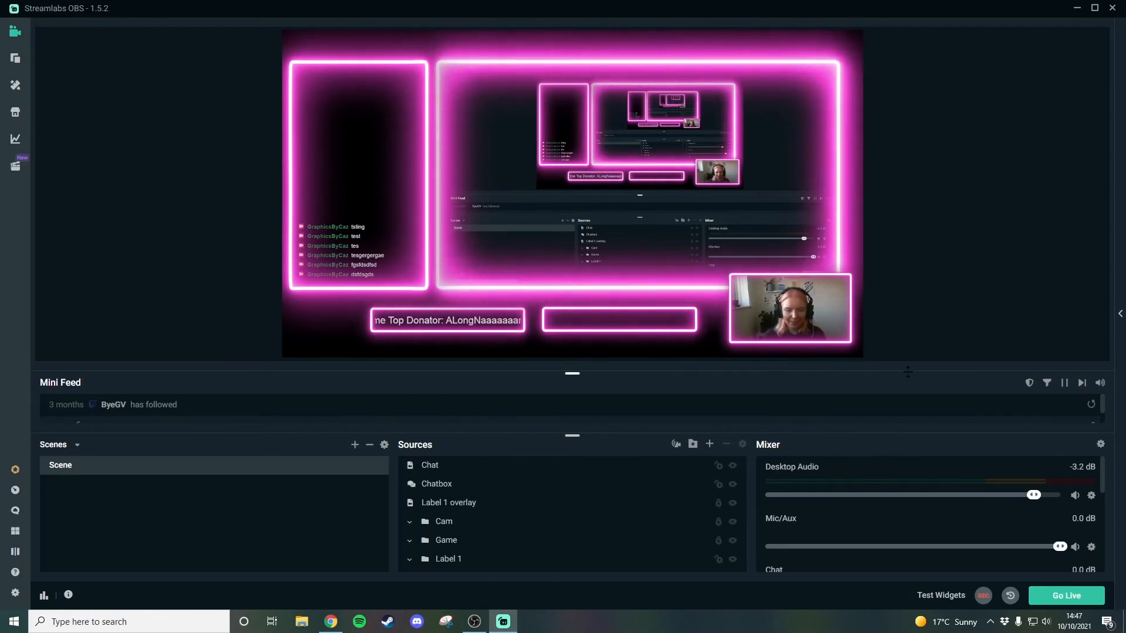
# Step: Add an Alertbox widget source named Alertbox with its default settings, and move it lower over the game frame
pyautogui.click(709, 444)
pyautogui.click(586, 296)
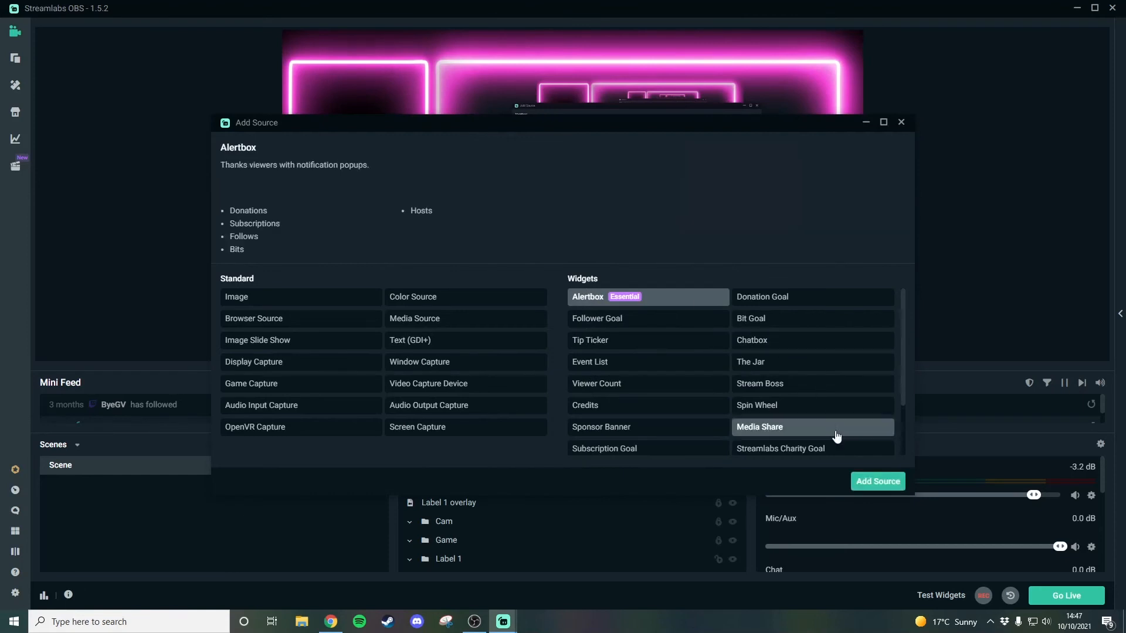
pyautogui.click(868, 481)
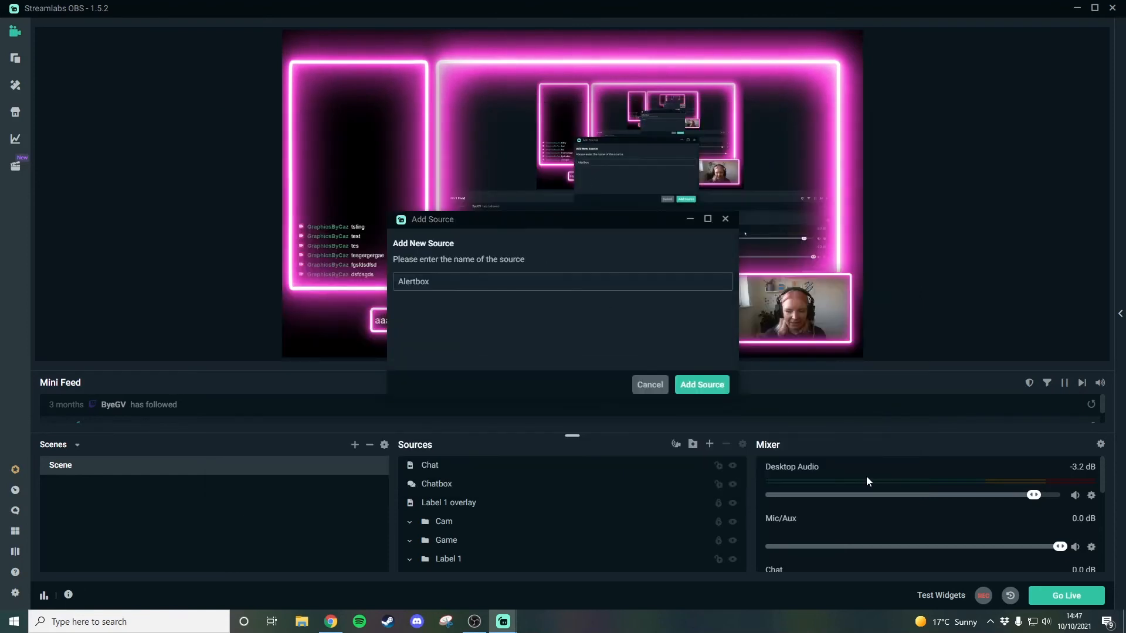
pyautogui.click(704, 385)
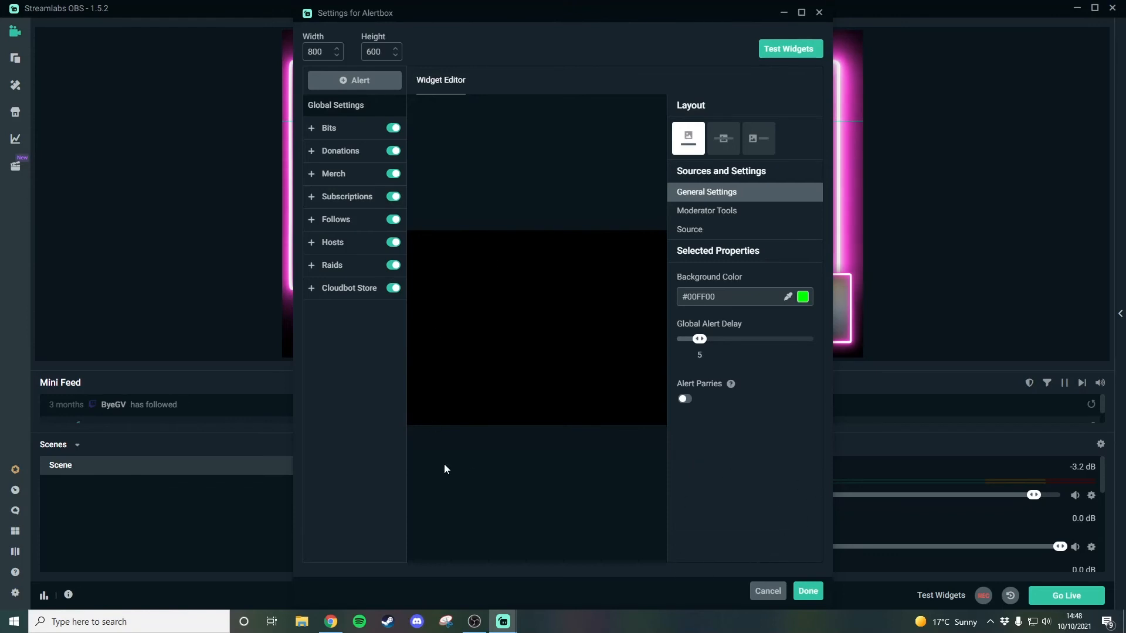
pyautogui.click(808, 591)
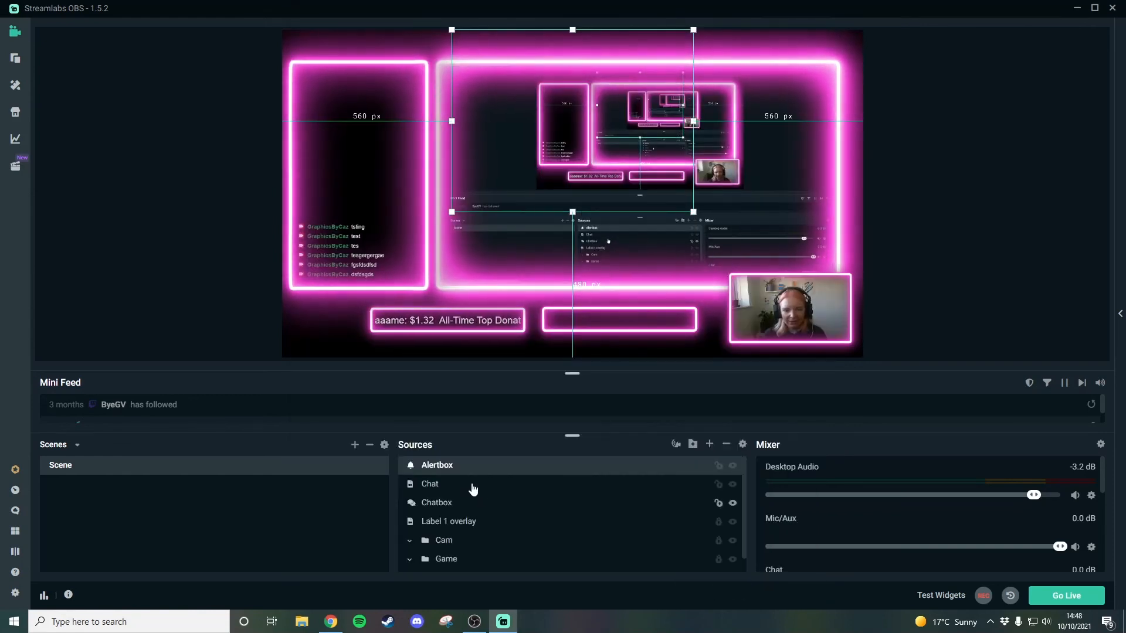
pyautogui.moveTo(599, 162); pyautogui.dragTo(606, 214)
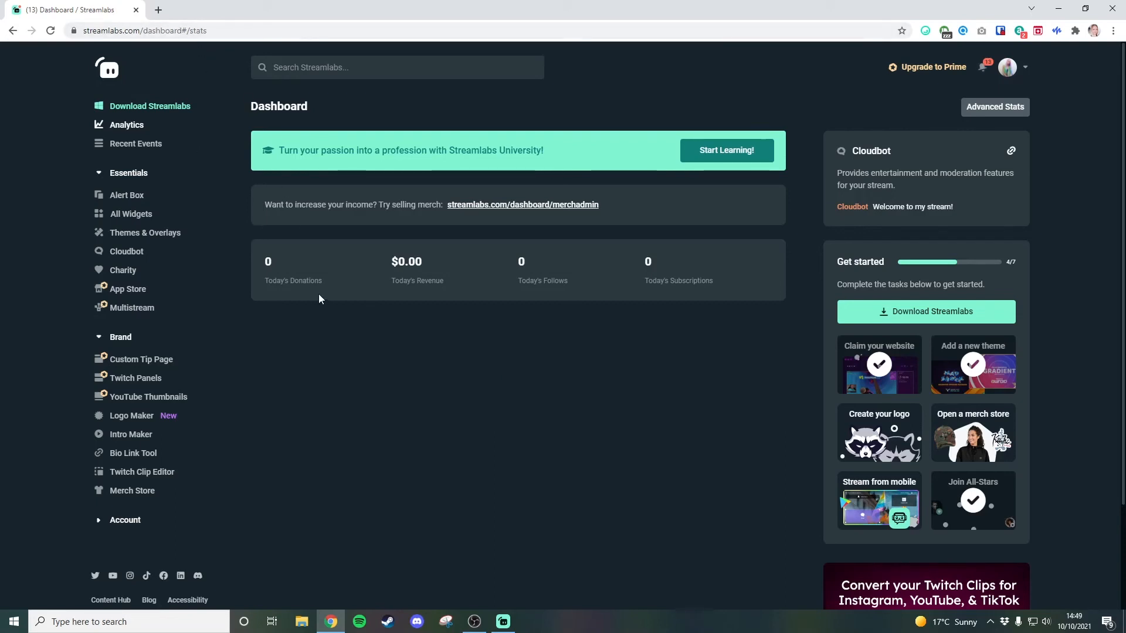
# Step: Open the Alert Box page of the Streamlabs web dashboard in Chrome and review its general settings
pyautogui.click(138, 196)
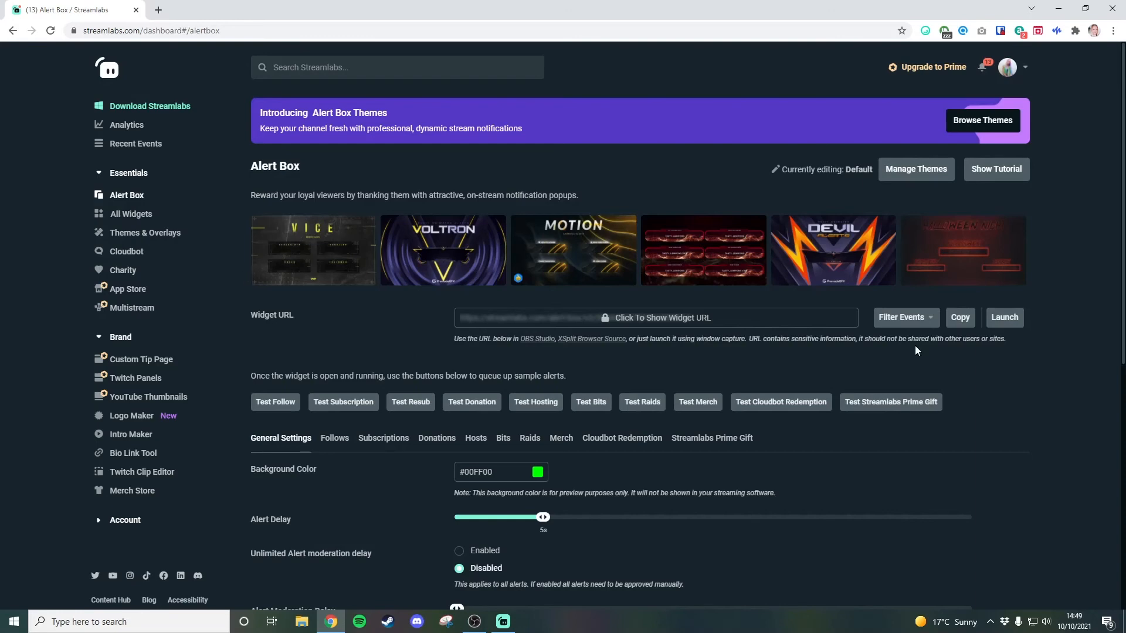
pyautogui.scroll(-4, 1054, 320)
pyautogui.scroll(-2, 1047, 318)
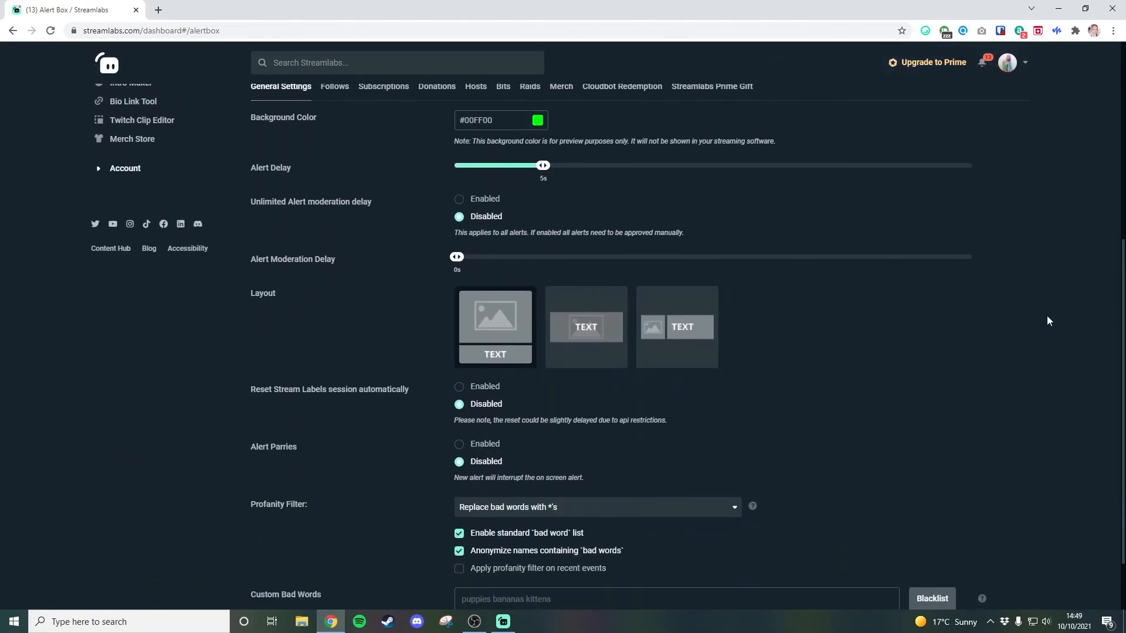
pyautogui.scroll(-2, 1014, 317)
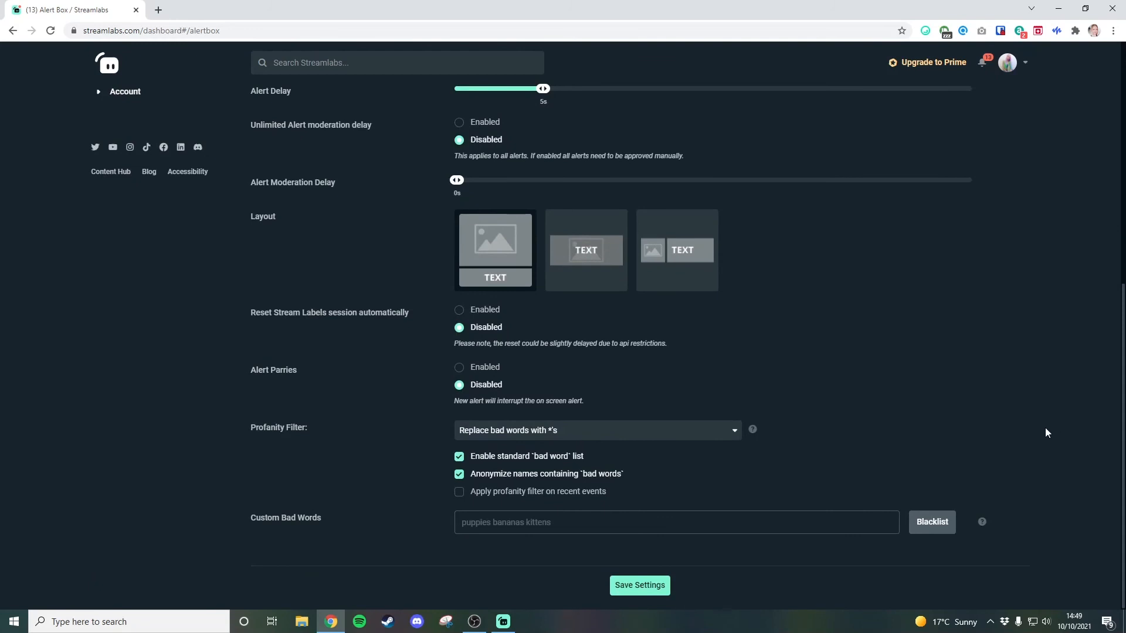
pyautogui.scroll(5, 1048, 433)
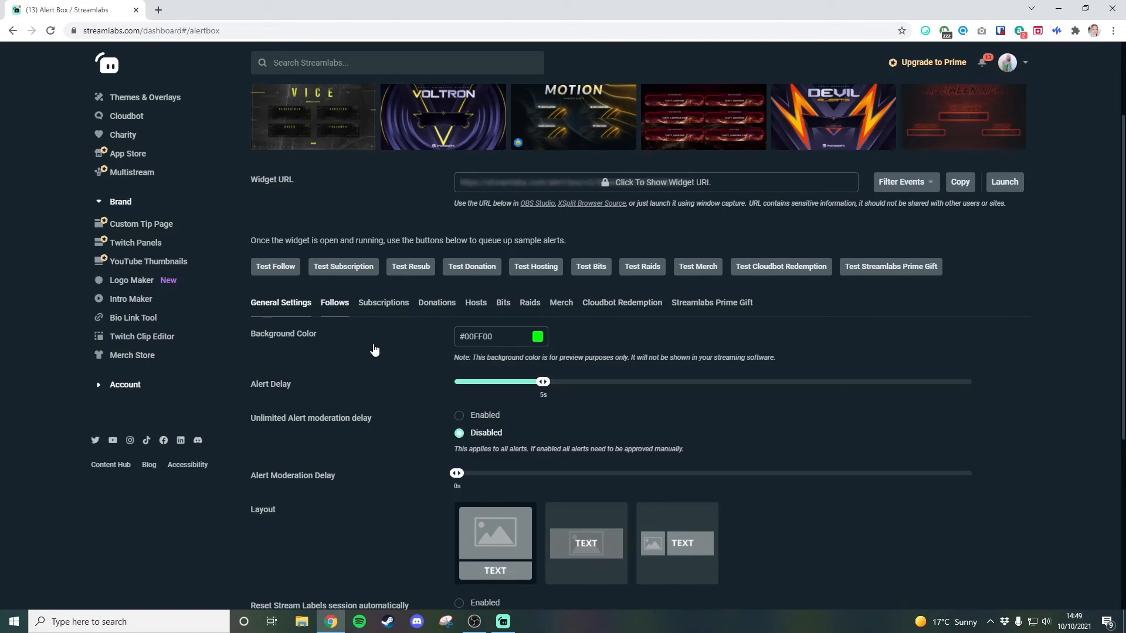
# Step: Open the Follows settings of the Alert Box and remove the follow alert's current image file
pyautogui.click(334, 304)
pyautogui.scroll(-6, 963, 403)
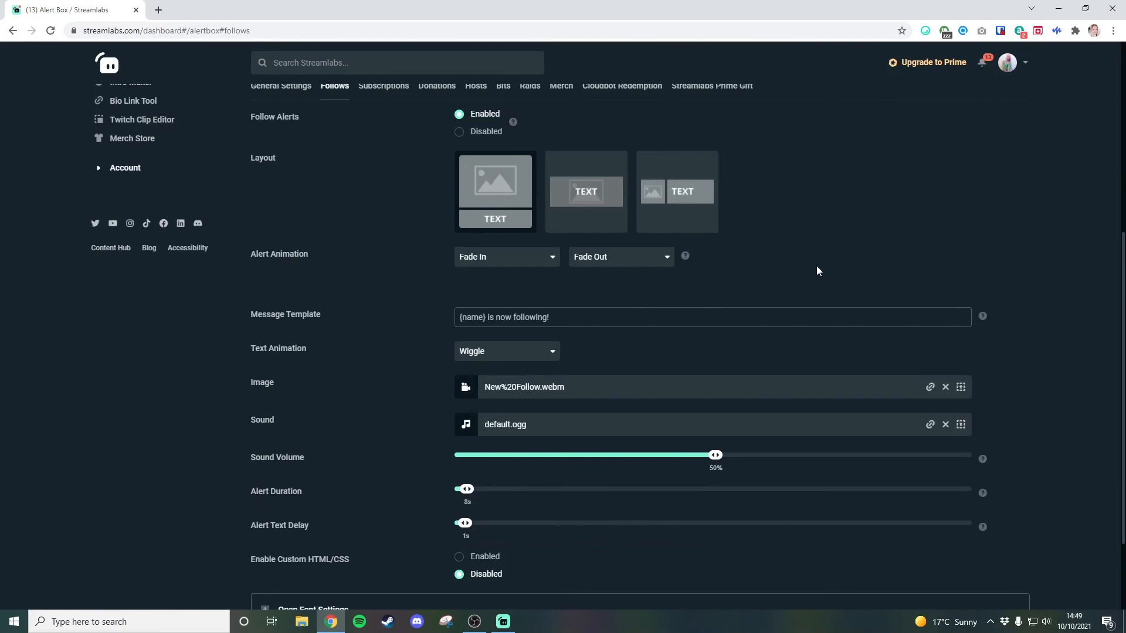
pyautogui.click(945, 388)
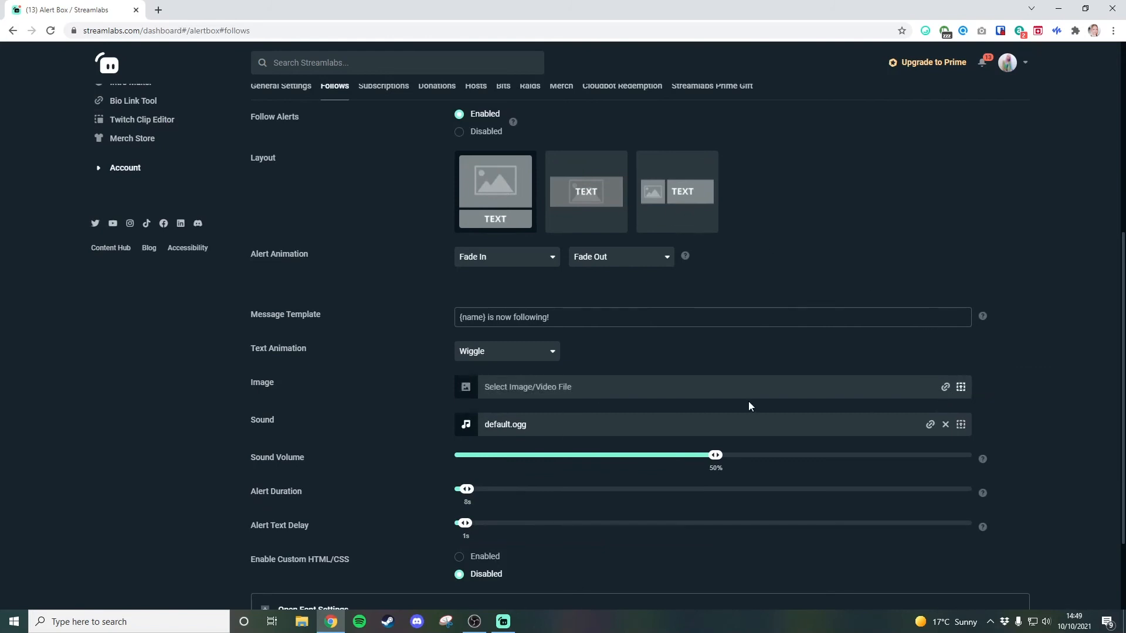
# Step: Upload the New Follow WEBM file from the Pink recolour's Alerts folder to the images gallery
pyautogui.click(961, 388)
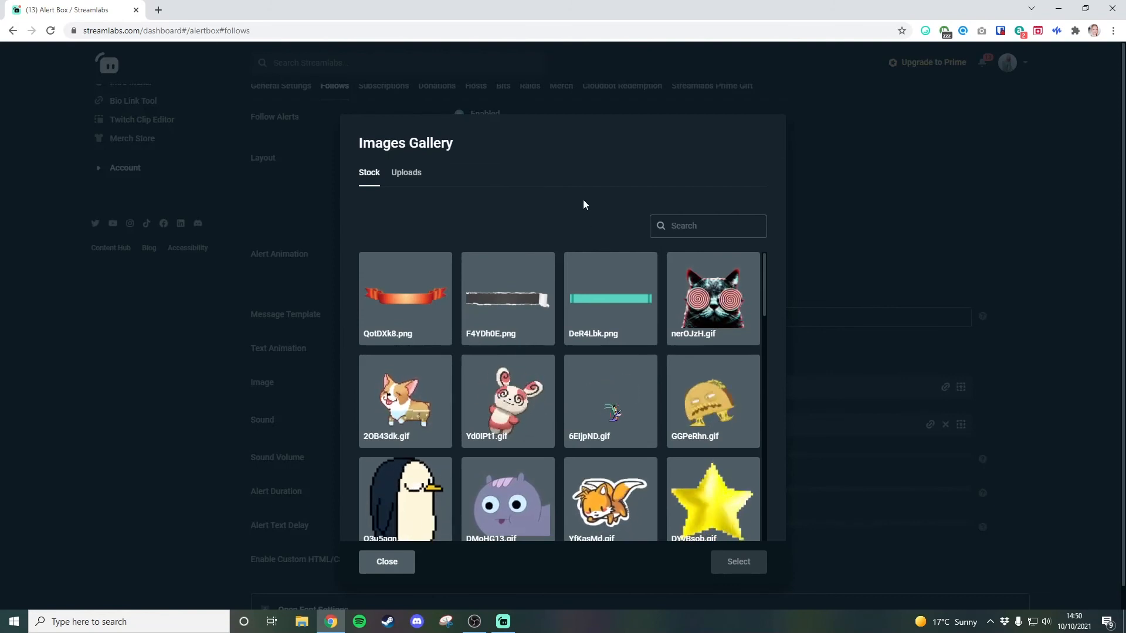
pyautogui.click(417, 179)
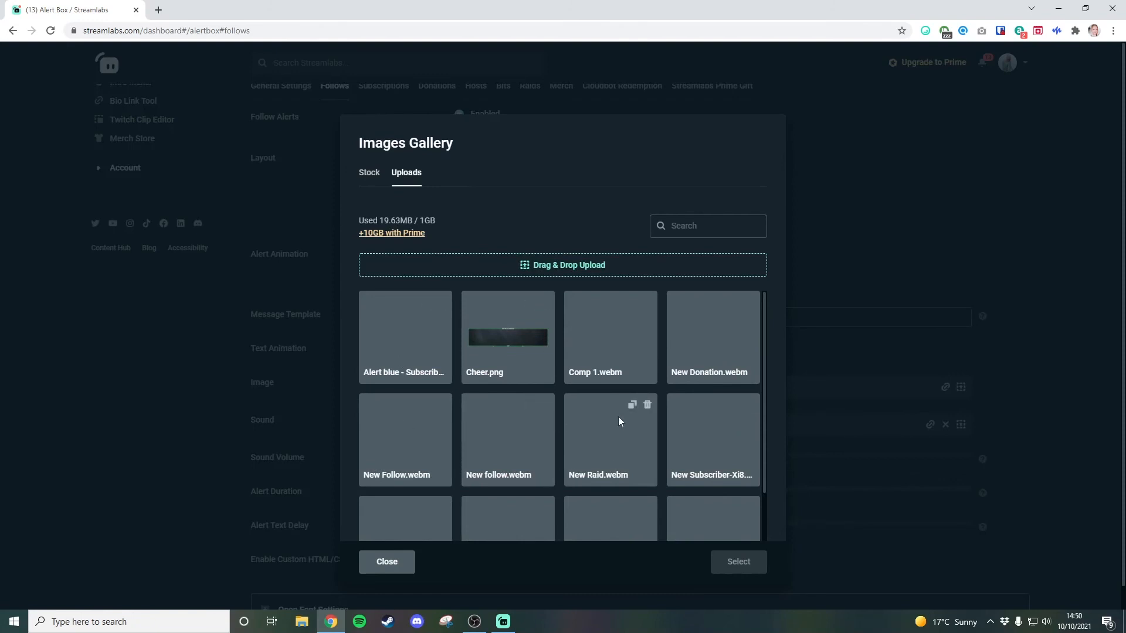
pyautogui.click(591, 276)
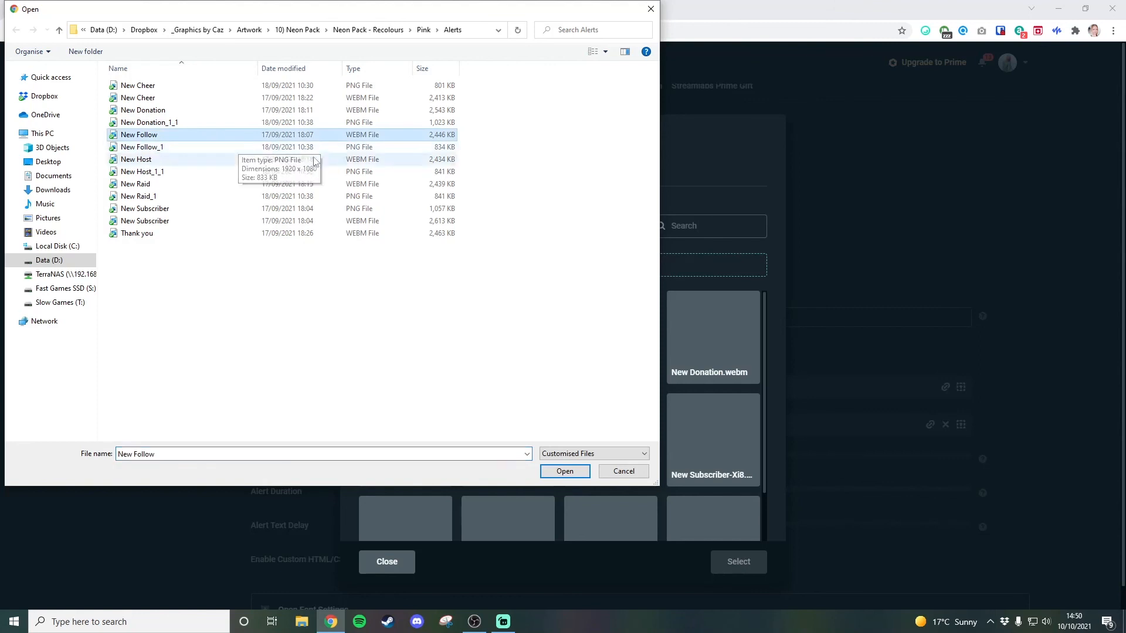
pyautogui.click(565, 471)
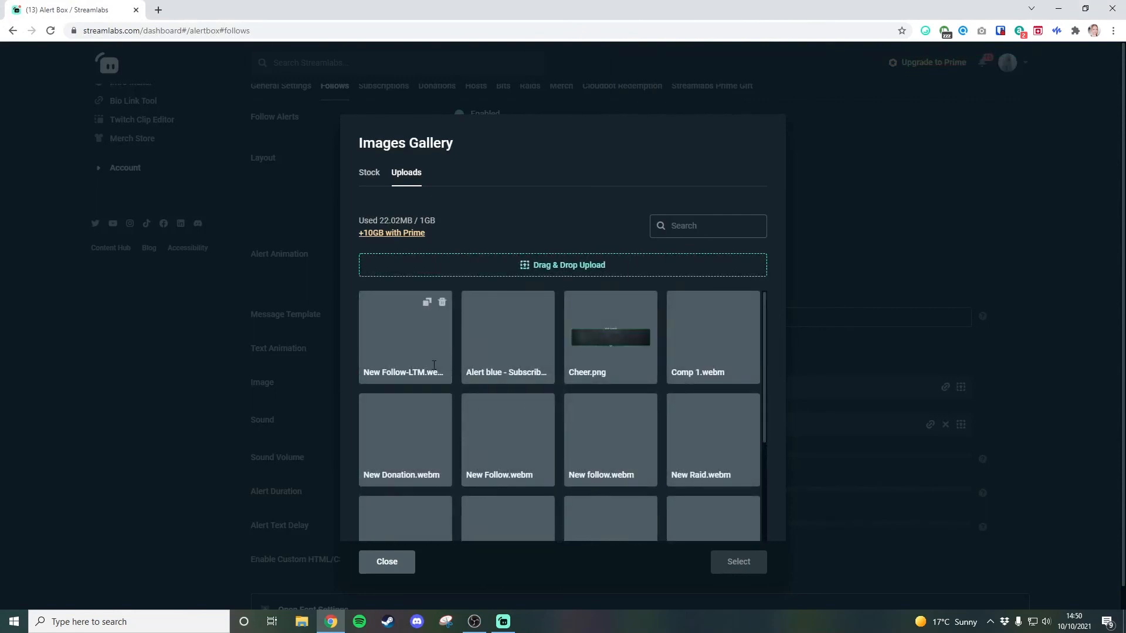
# Step: Assign the newly uploaded New Follow-LTM.webm as the follow alert's image and save the alert settings
pyautogui.scroll(-3, 423, 335)
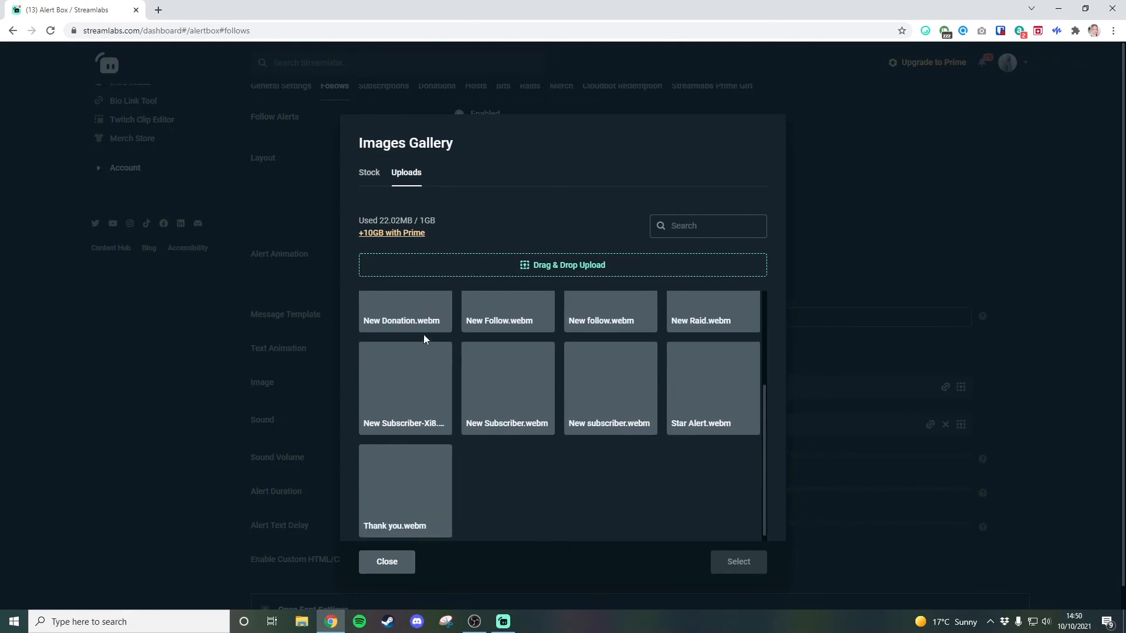
pyautogui.scroll(3, 423, 336)
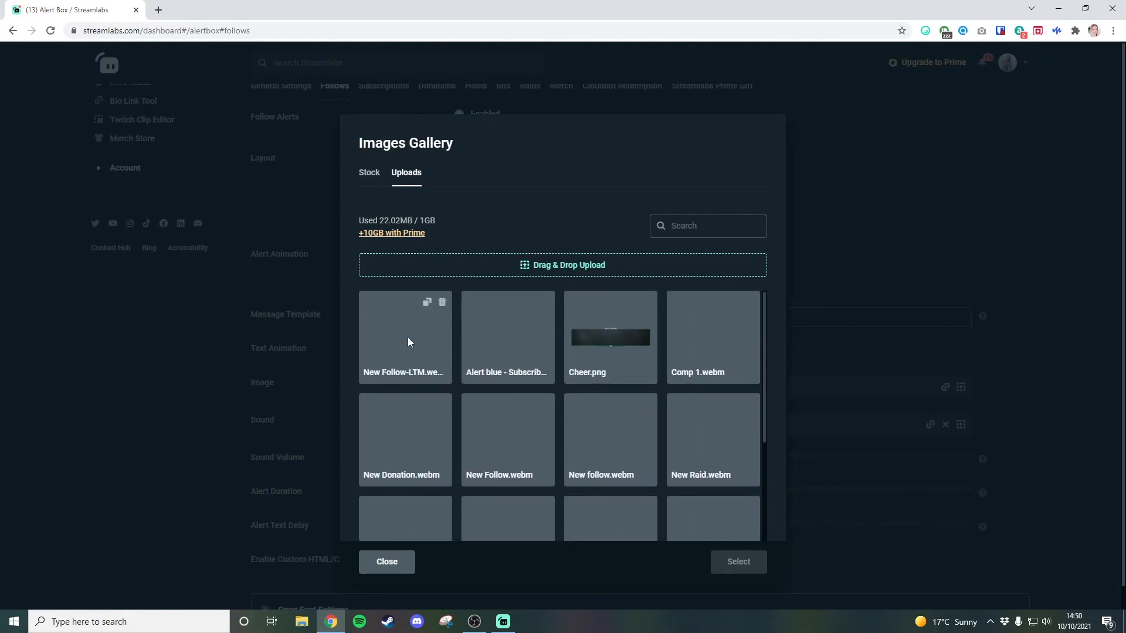
pyautogui.click(408, 342)
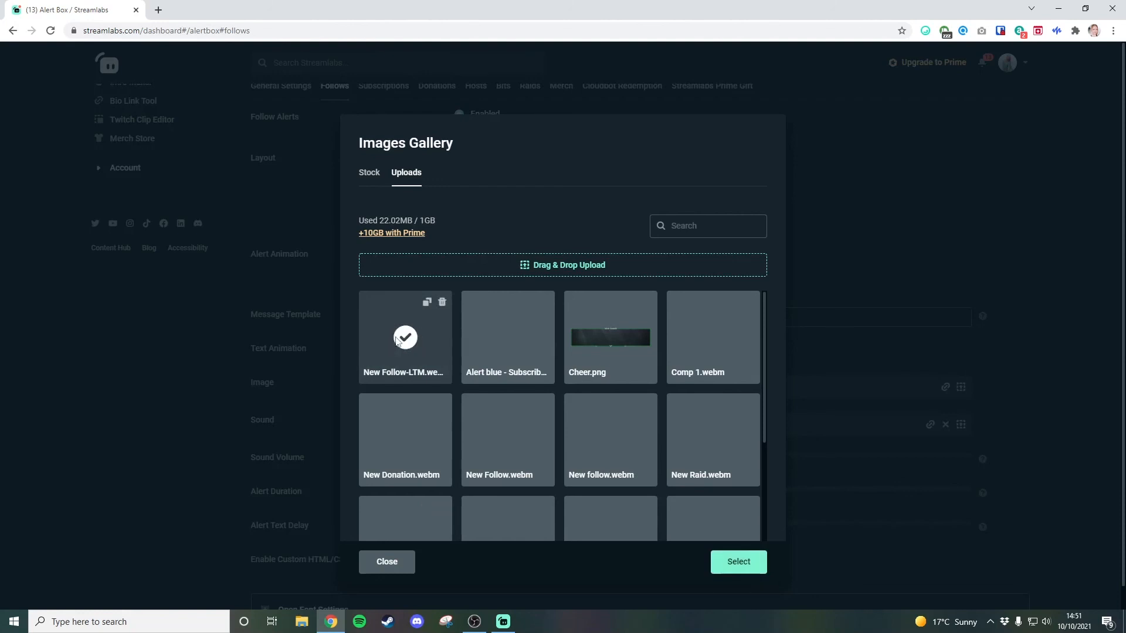
pyautogui.click(748, 564)
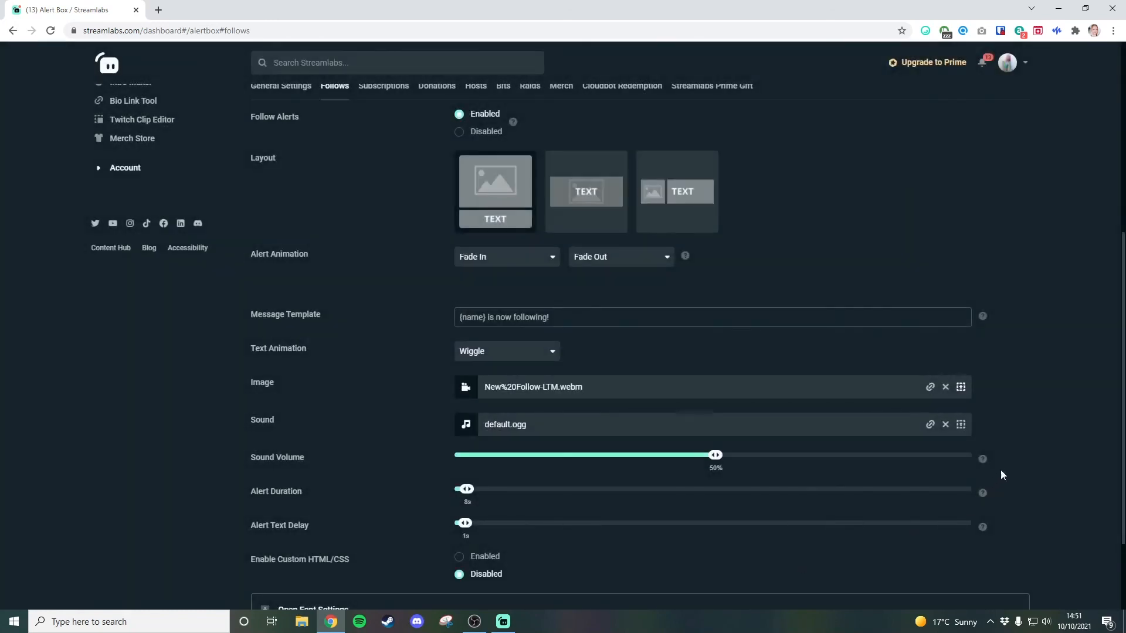
pyautogui.scroll(-2, 1030, 447)
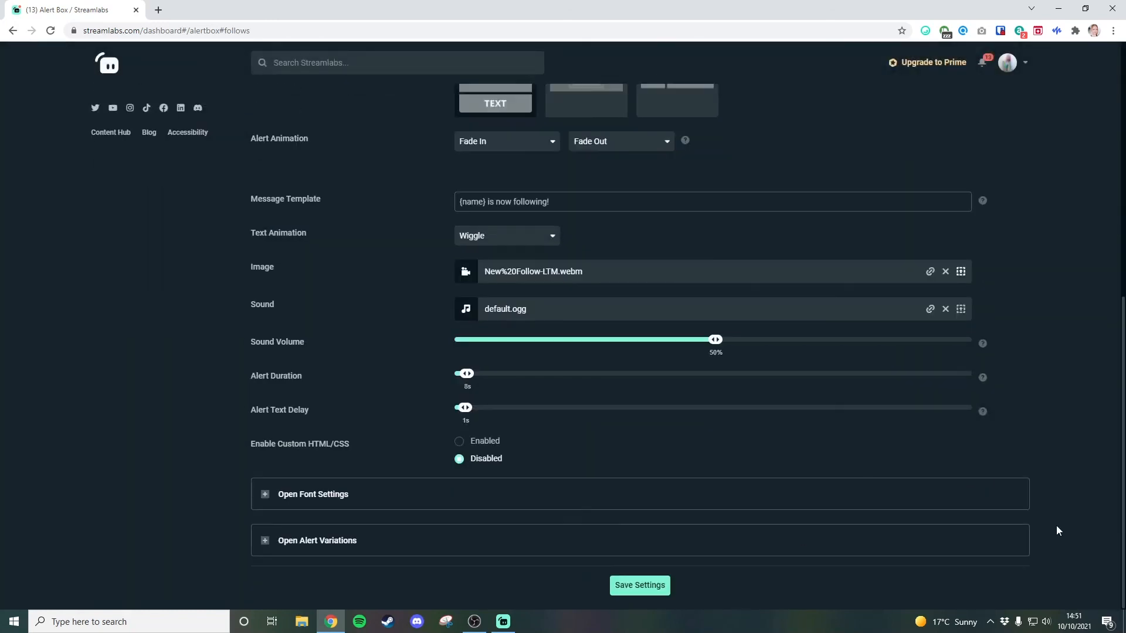
pyautogui.click(658, 592)
# Step: Switch to Streamlabs OBS, trigger a test Follow alert to check it in the scene, and deselect the Alertbox
pyautogui.click(504, 621)
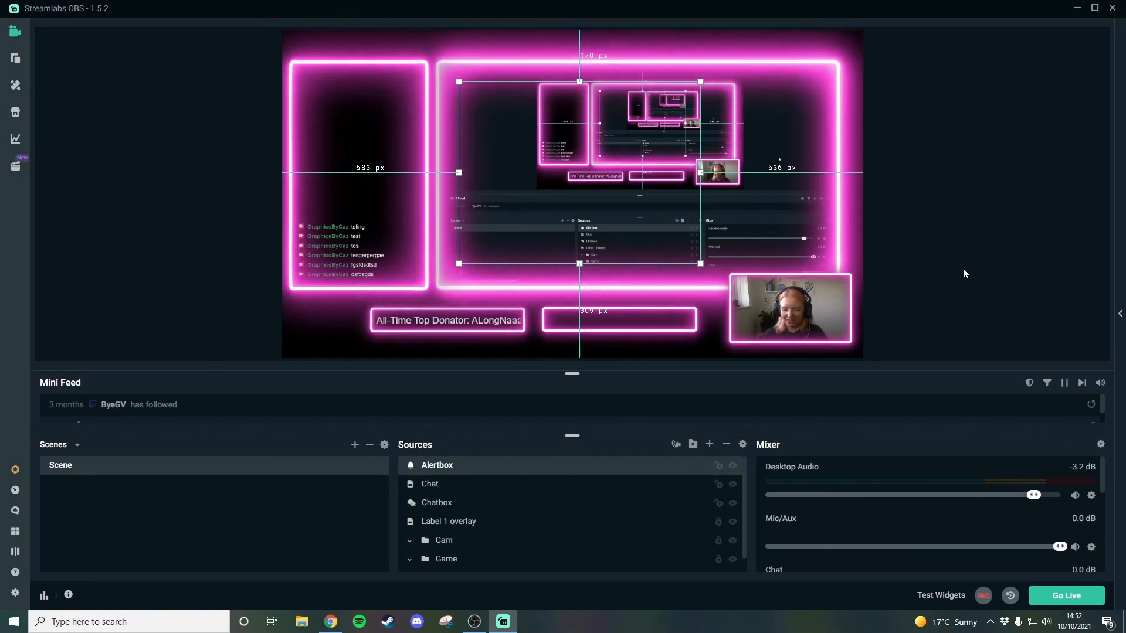
pyautogui.click(941, 596)
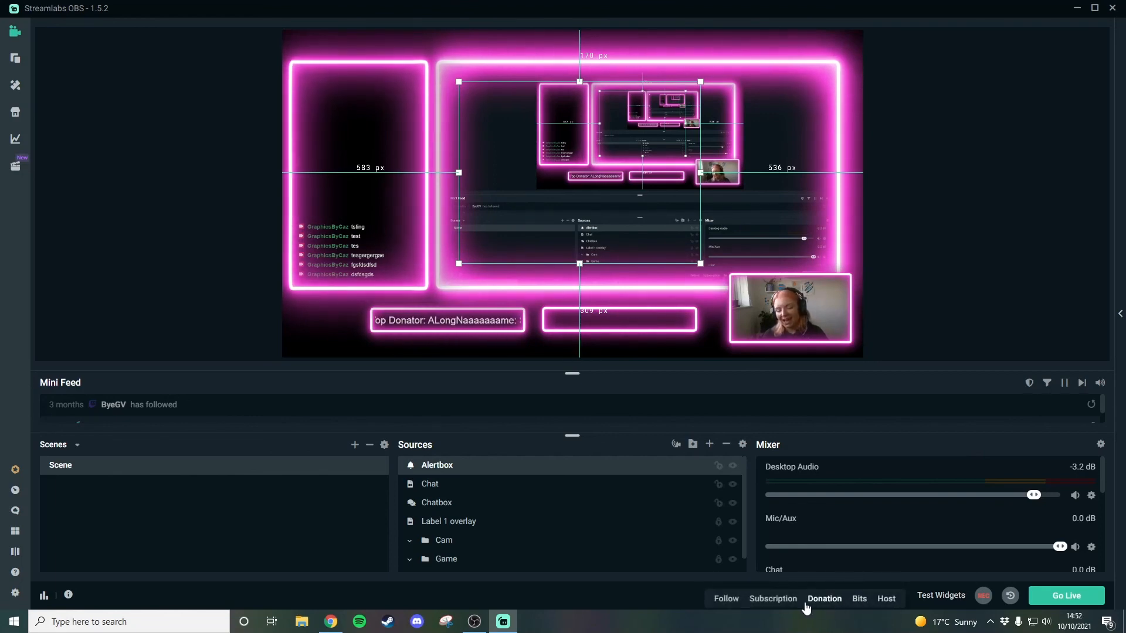
pyautogui.click(728, 604)
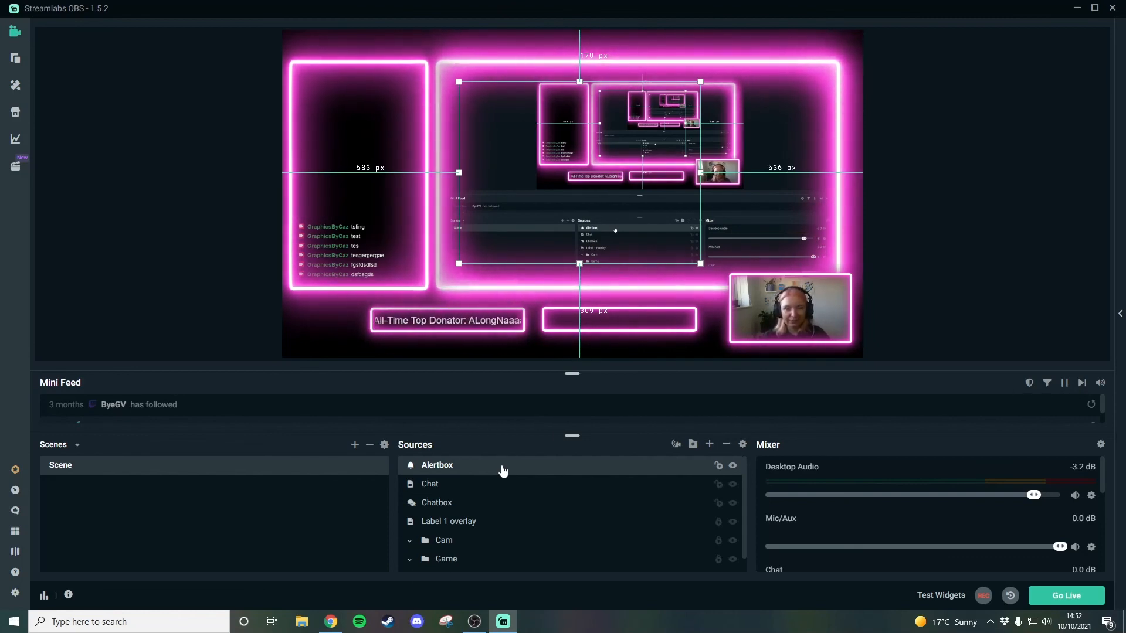
pyautogui.click(1022, 181)
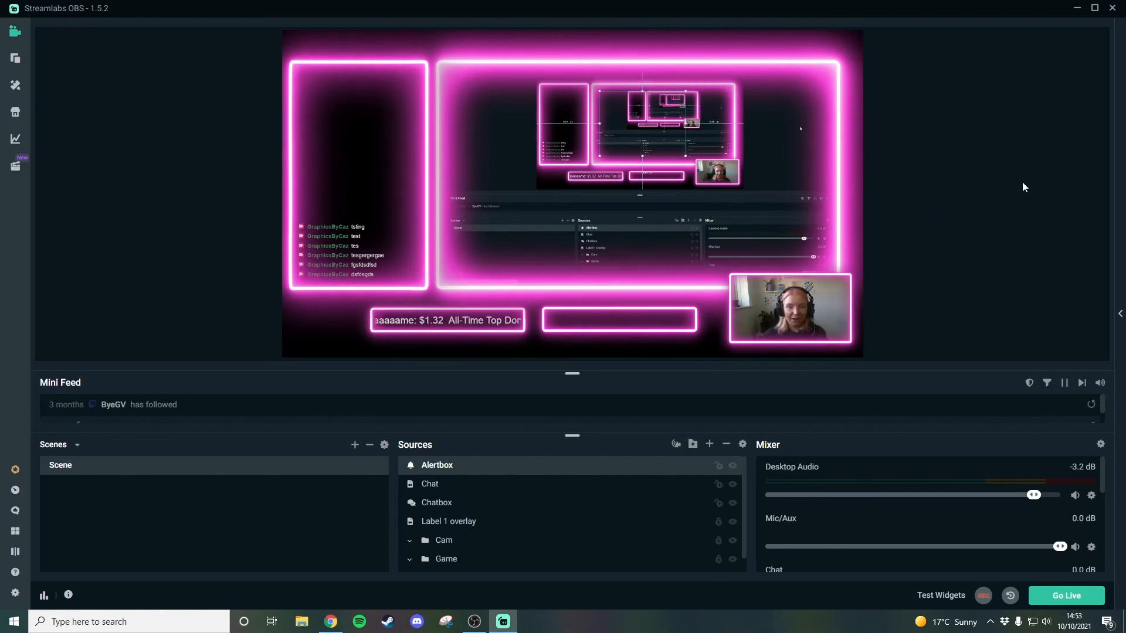